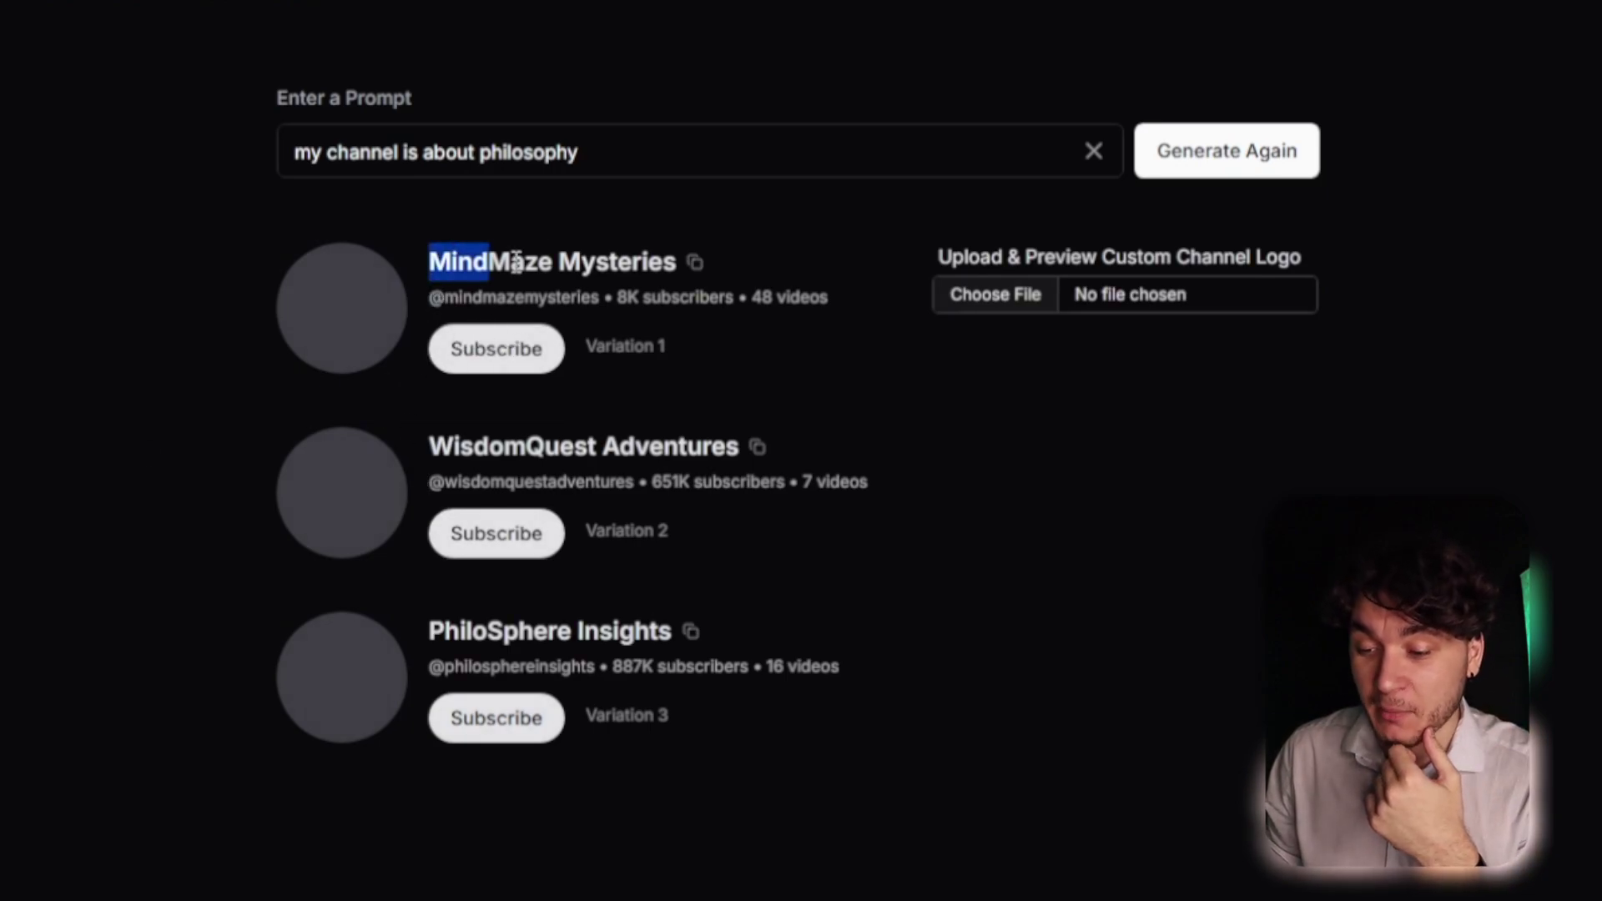
Review the three suggested channel names and generate a new set for the prompt "my channel is about philosophy"
{"action": "left_click_drag", "start_coordinate": [474, 272], "coordinate": [660, 276]}
{"action": "left_click_drag", "start_coordinate": [433, 448], "coordinate": [722, 484]}
{"action": "left_click_drag", "start_coordinate": [431, 634], "coordinate": [678, 635]}
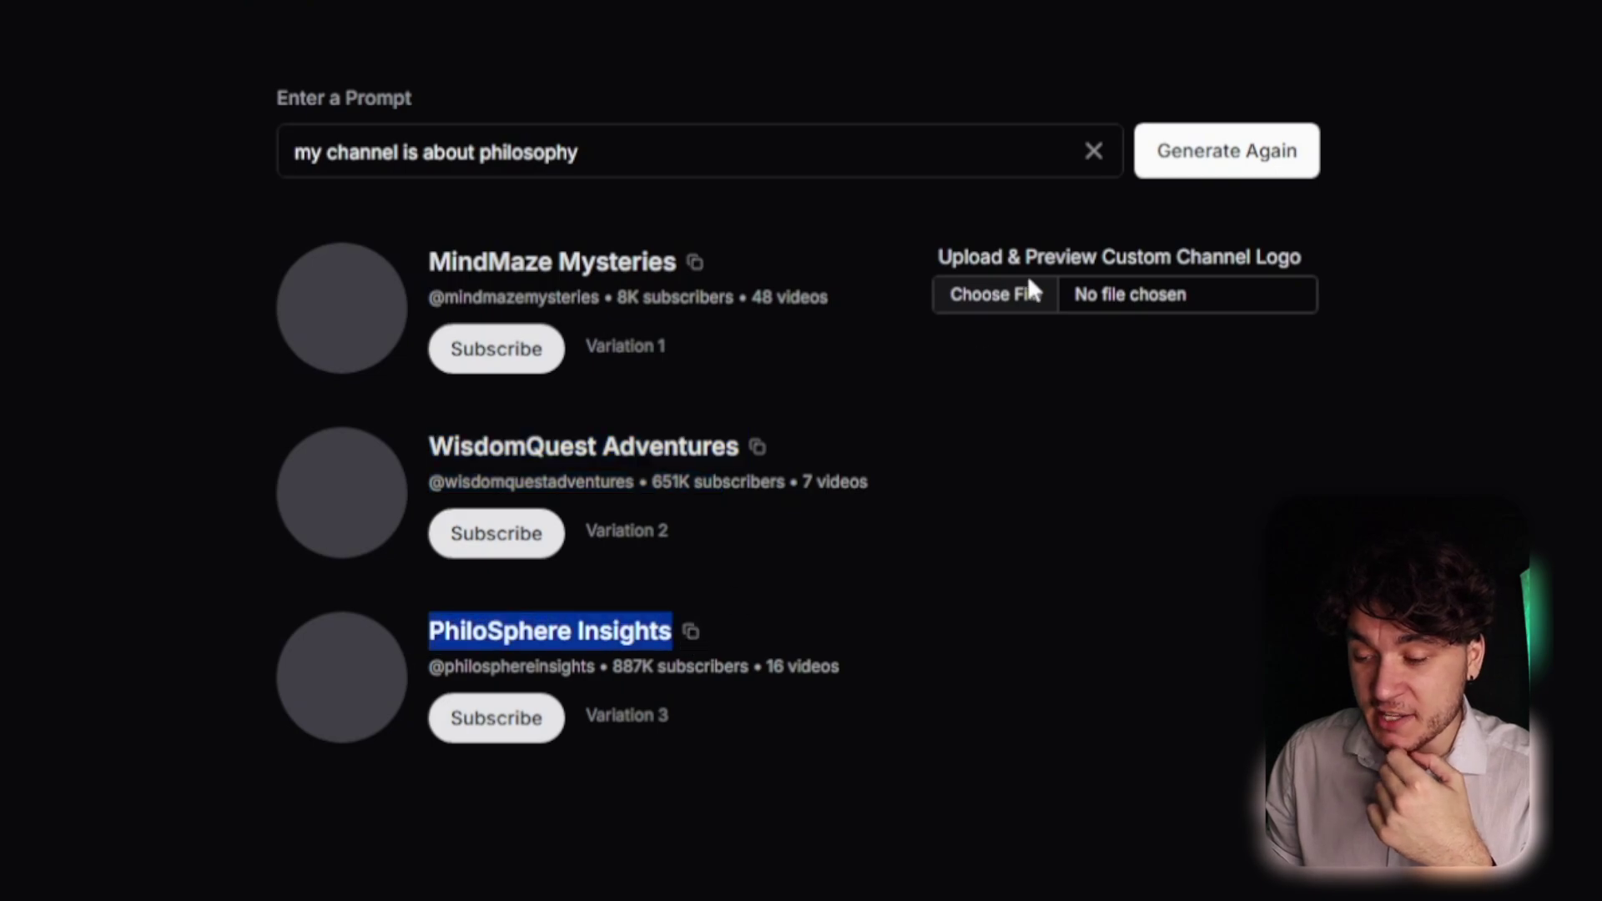
{"action": "left_click", "coordinate": [1164, 167]}
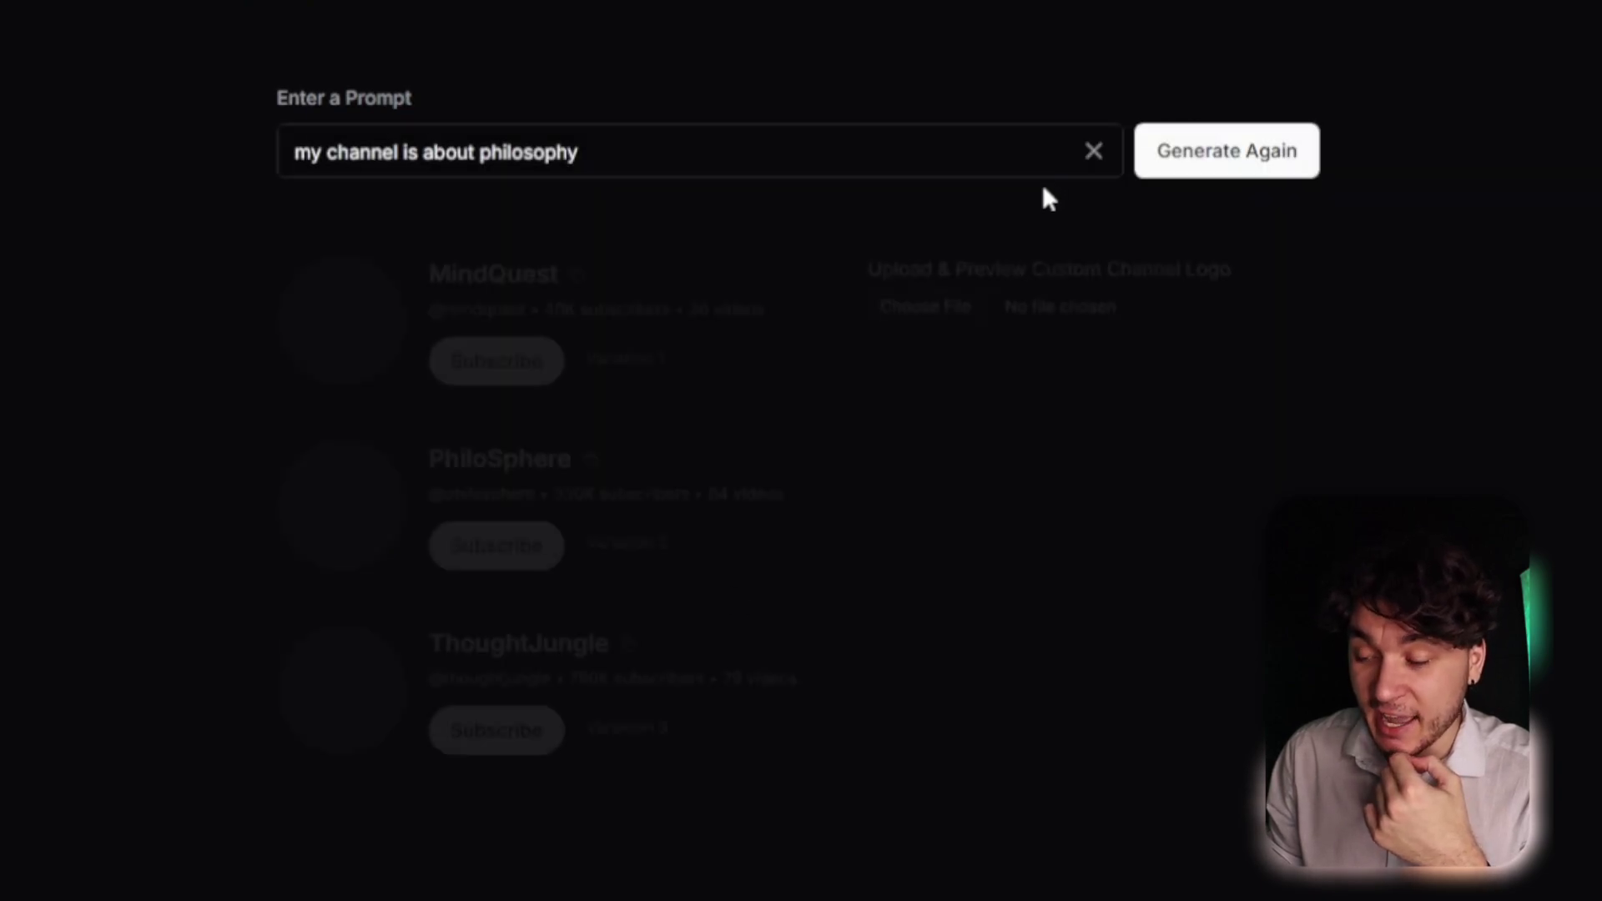
Look over the new channel name variations and copy the name ThoughtJungle
{"action": "left_click_drag", "start_coordinate": [432, 266], "coordinate": [718, 298]}
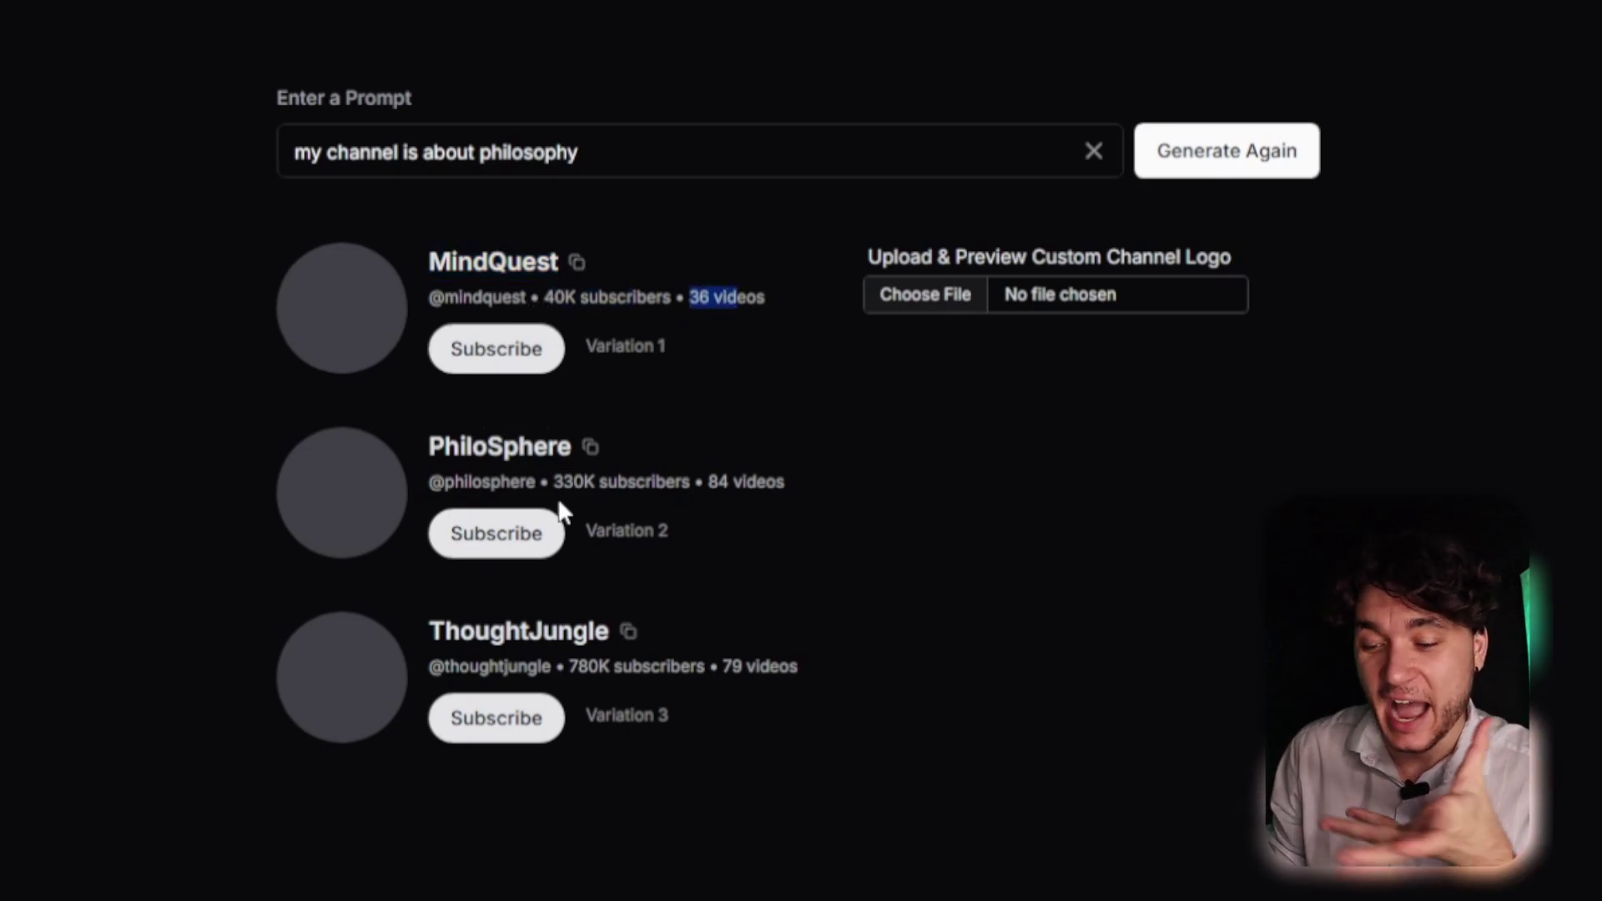
{"action": "left_click_drag", "start_coordinate": [433, 632], "coordinate": [612, 624]}
{"action": "left_click", "coordinate": [632, 634]}
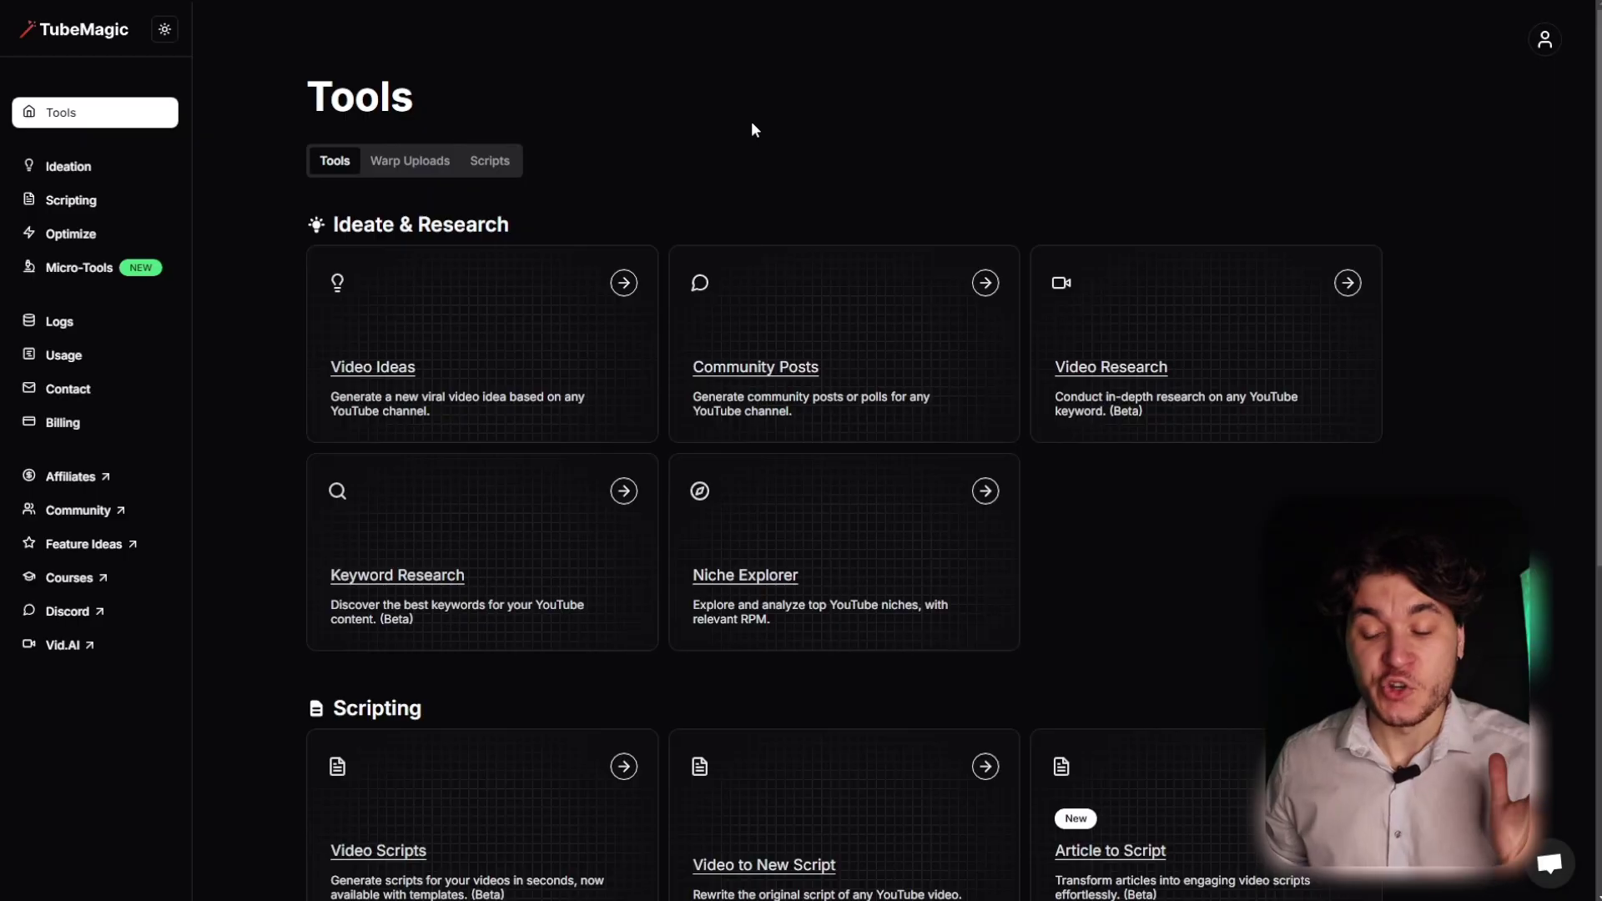
Use the Video Ideas tool to generate a video idea for the channel handle stoicevolution1
{"action": "left_click", "coordinate": [520, 338]}
{"action": "left_click", "coordinate": [579, 137]}
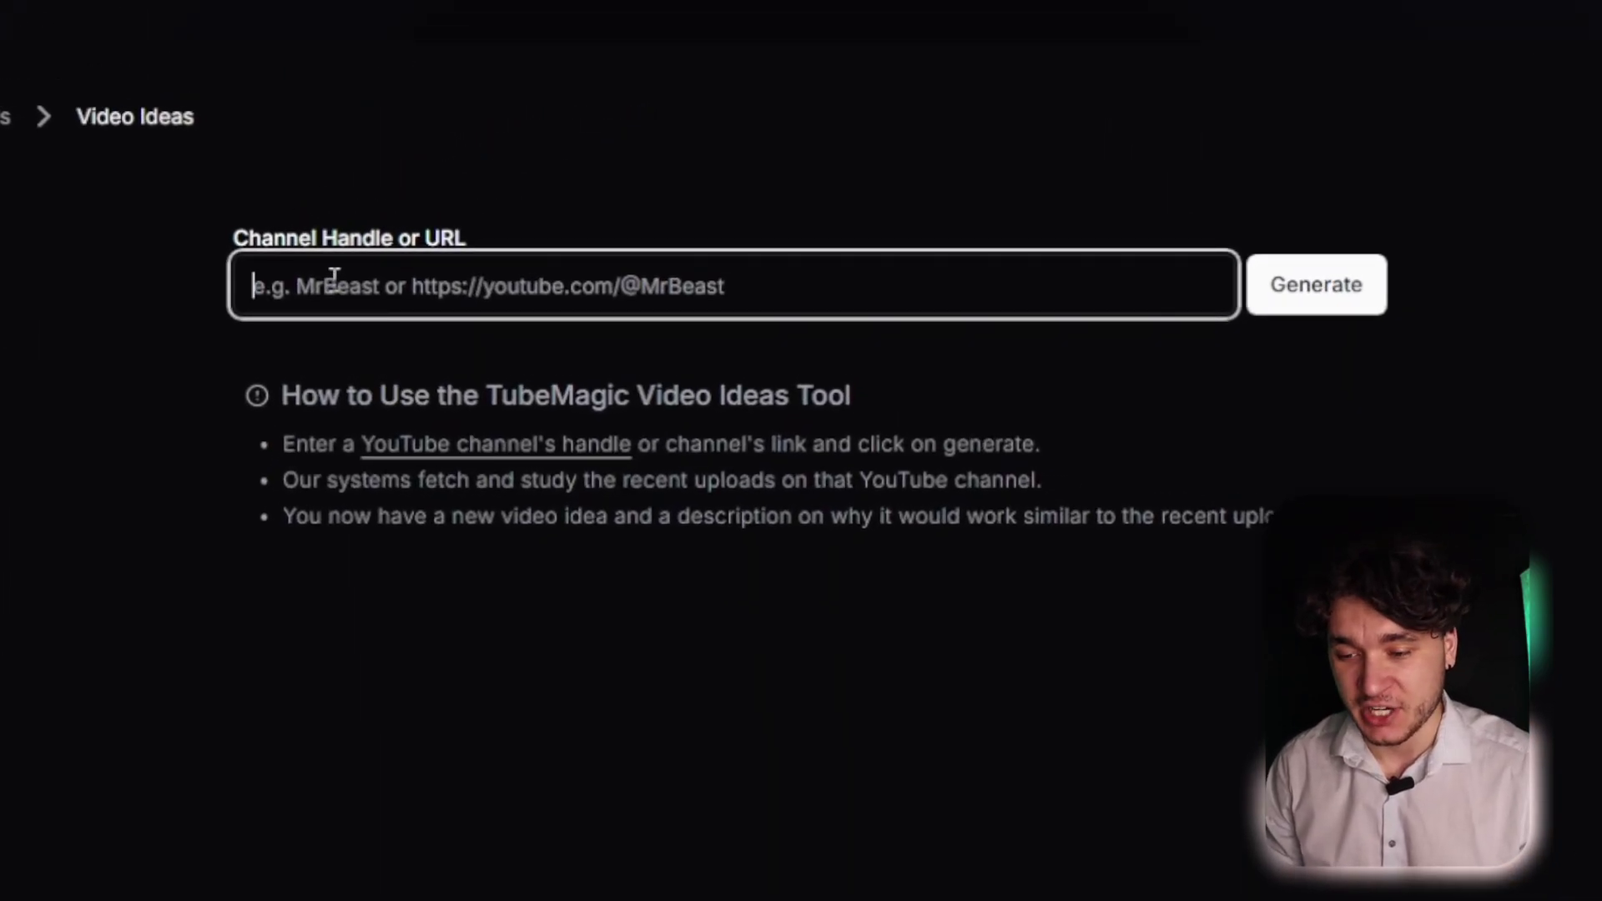
{"action": "type", "text": "stoicevolution1"}
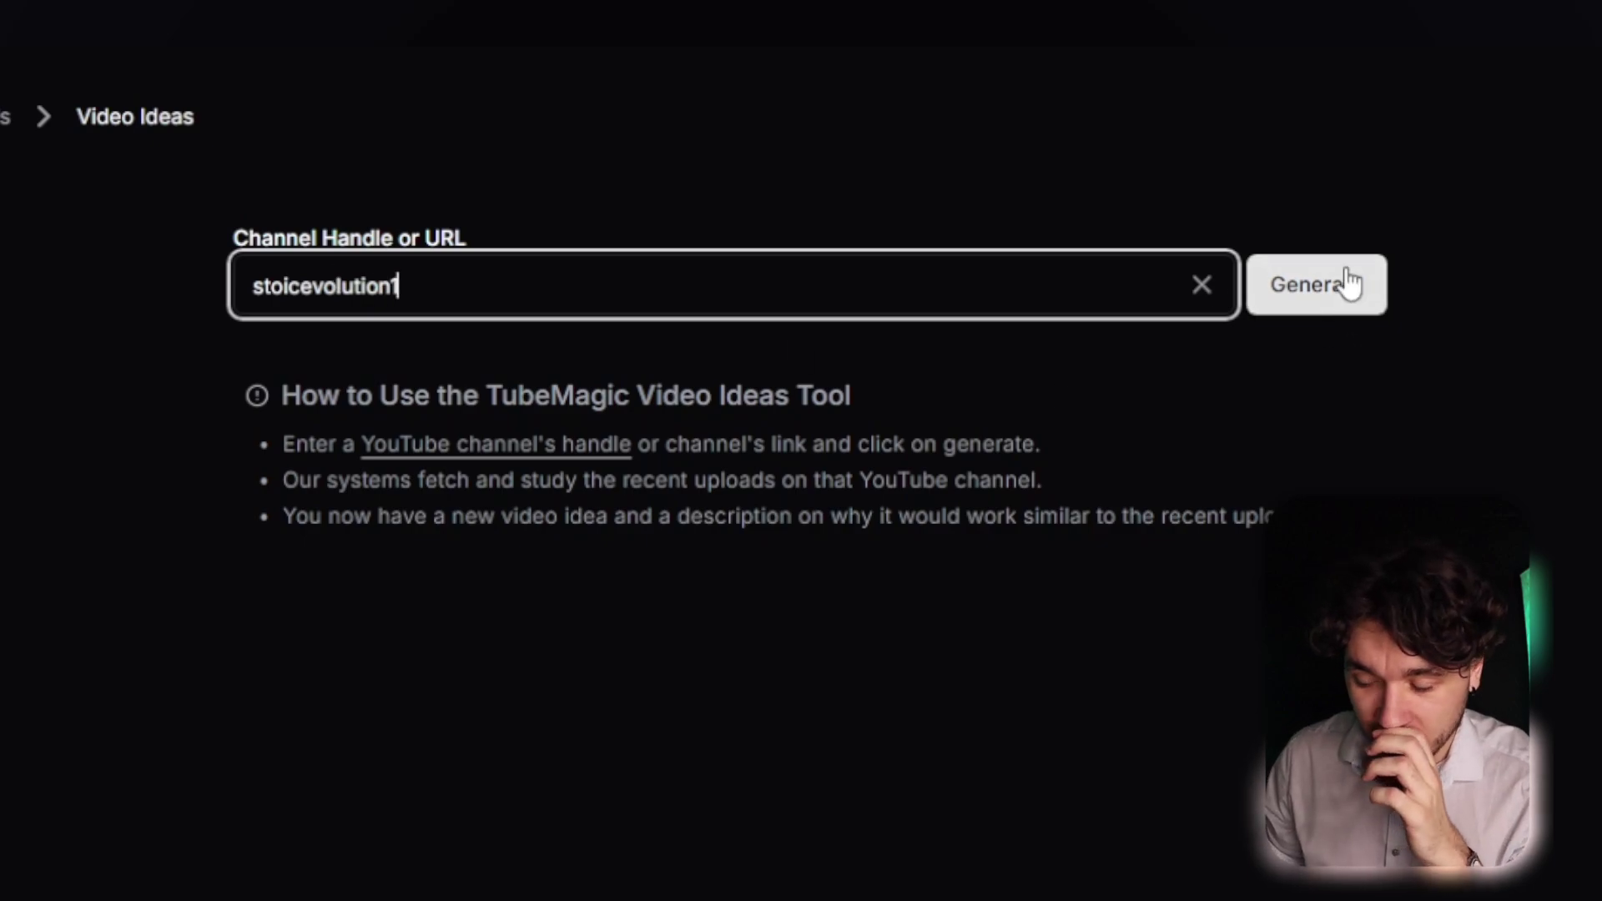
{"action": "left_click", "coordinate": [1290, 272]}
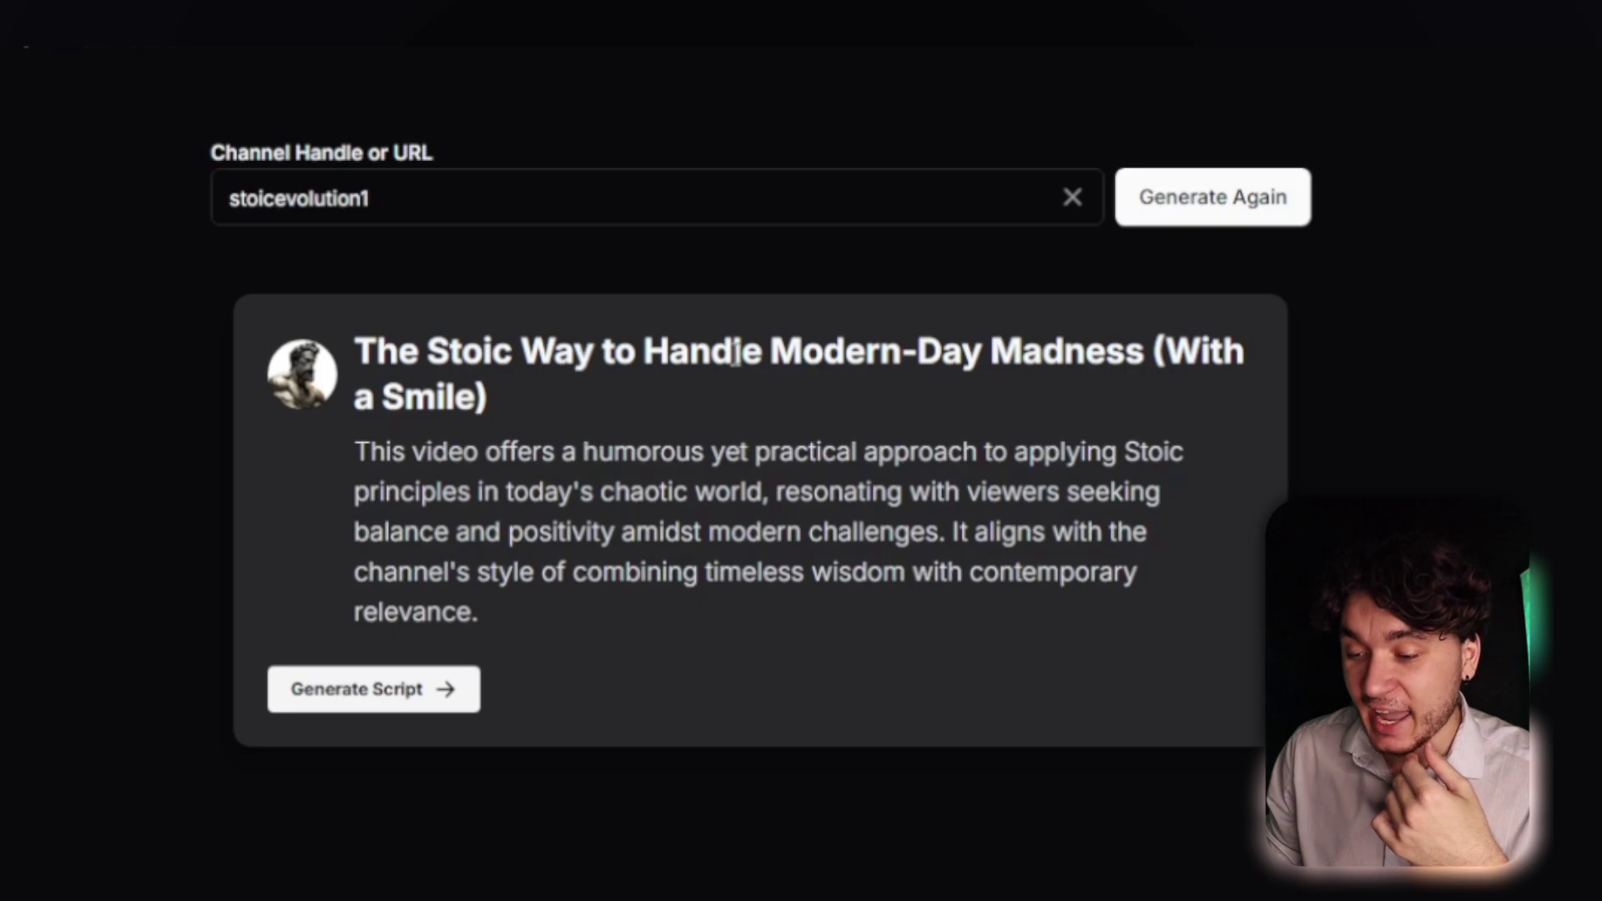
Generate three more video ideas for the same channel and review the newest one
{"action": "left_click", "coordinate": [1201, 210]}
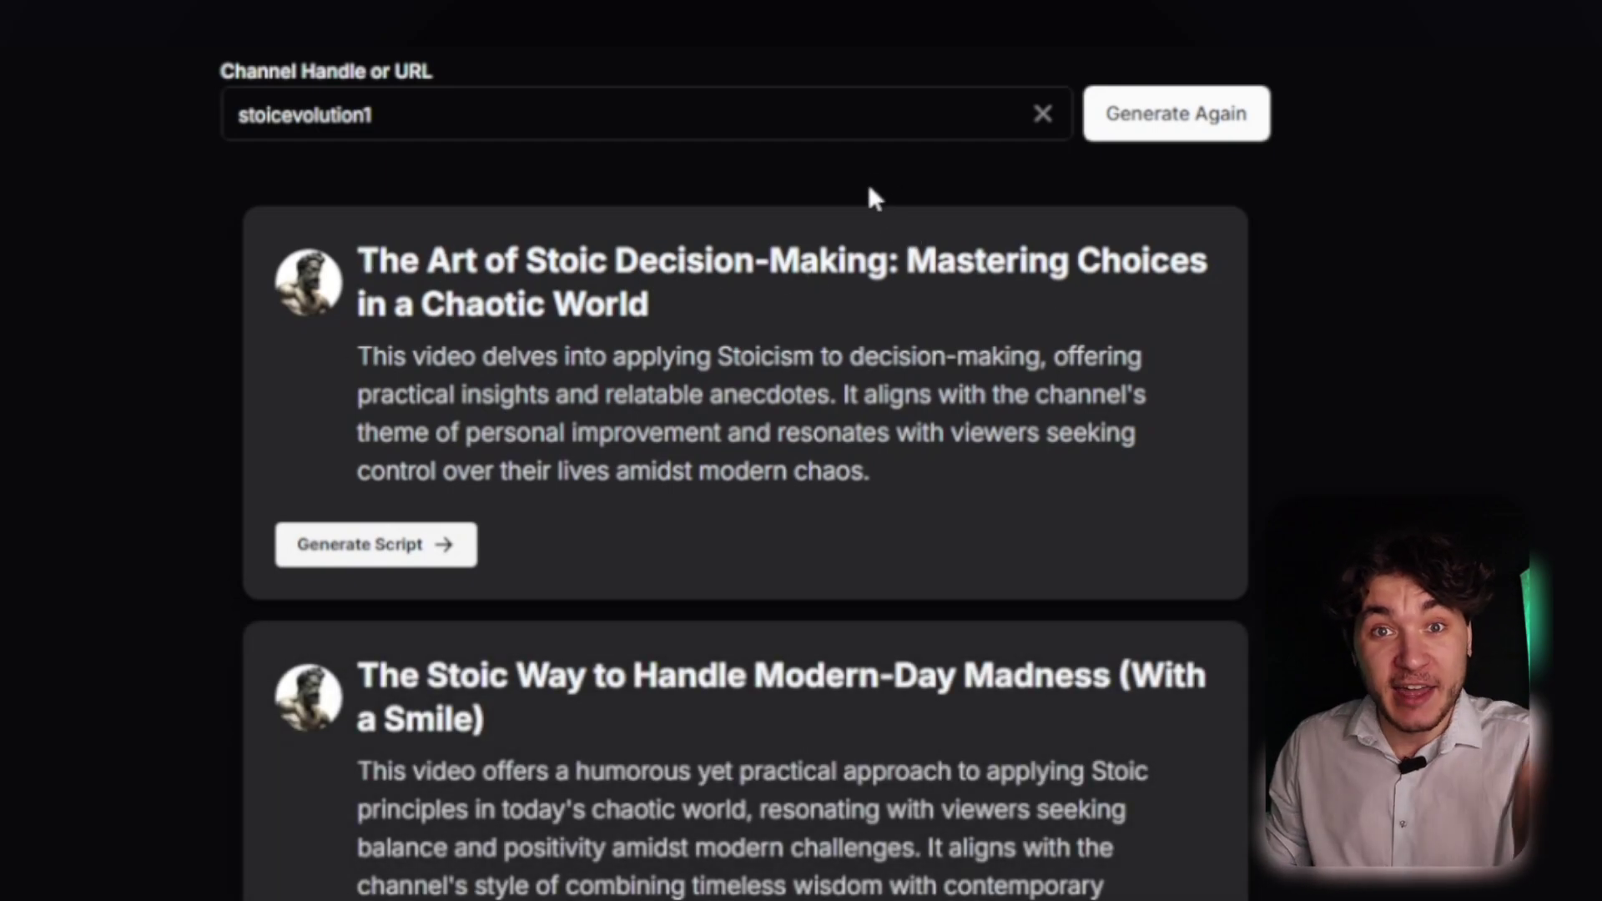
{"action": "left_click", "coordinate": [1156, 108]}
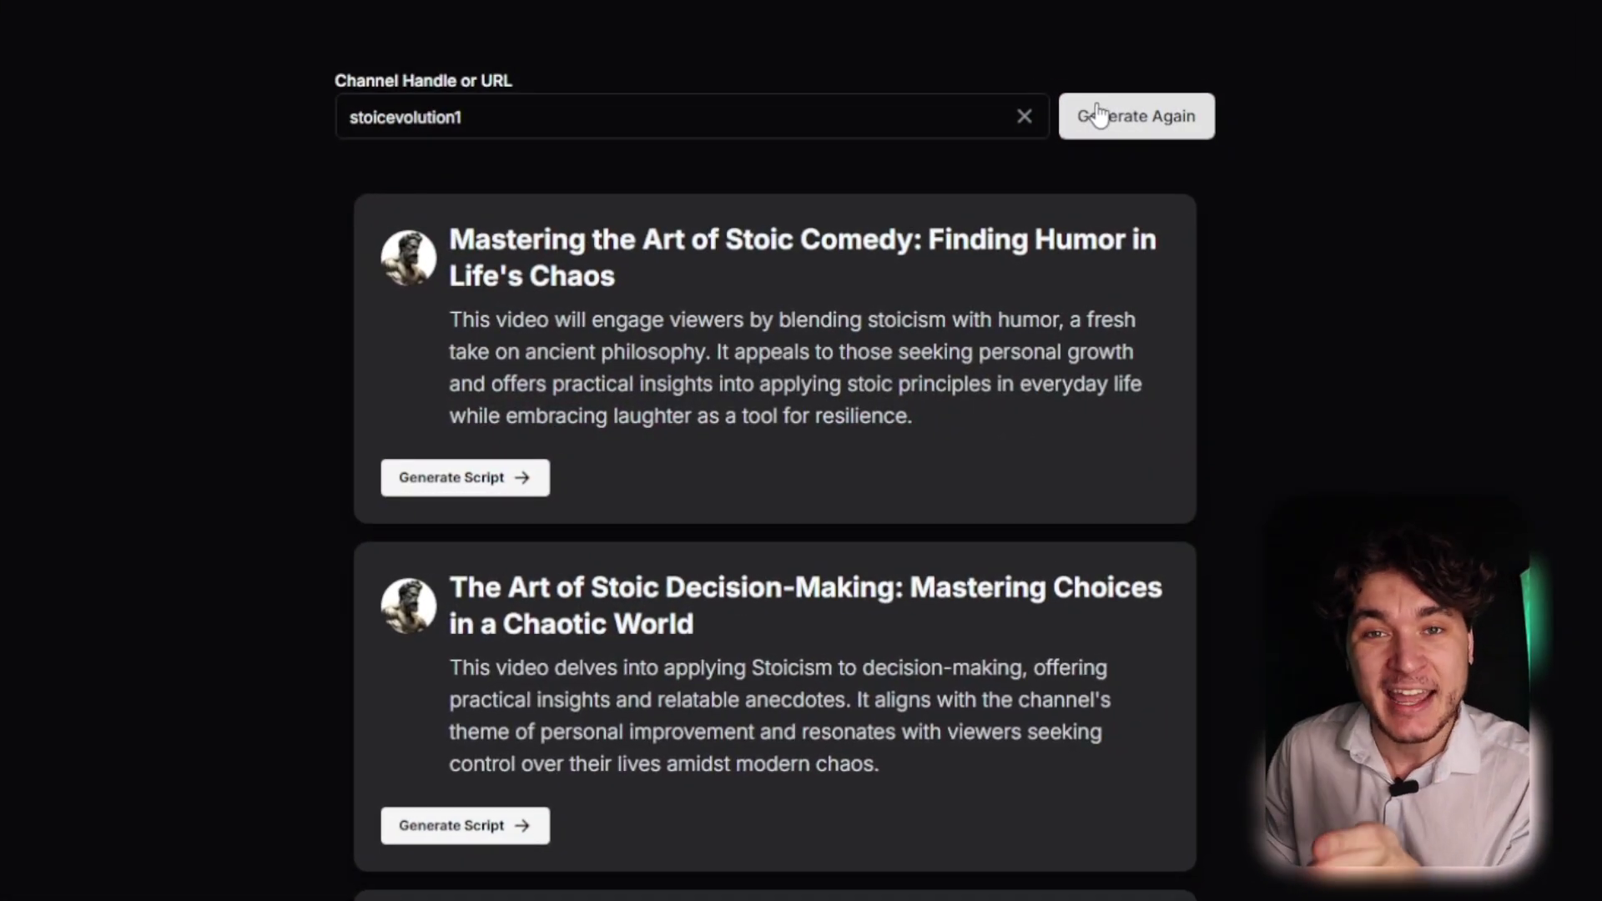
{"action": "left_click", "coordinate": [1095, 113]}
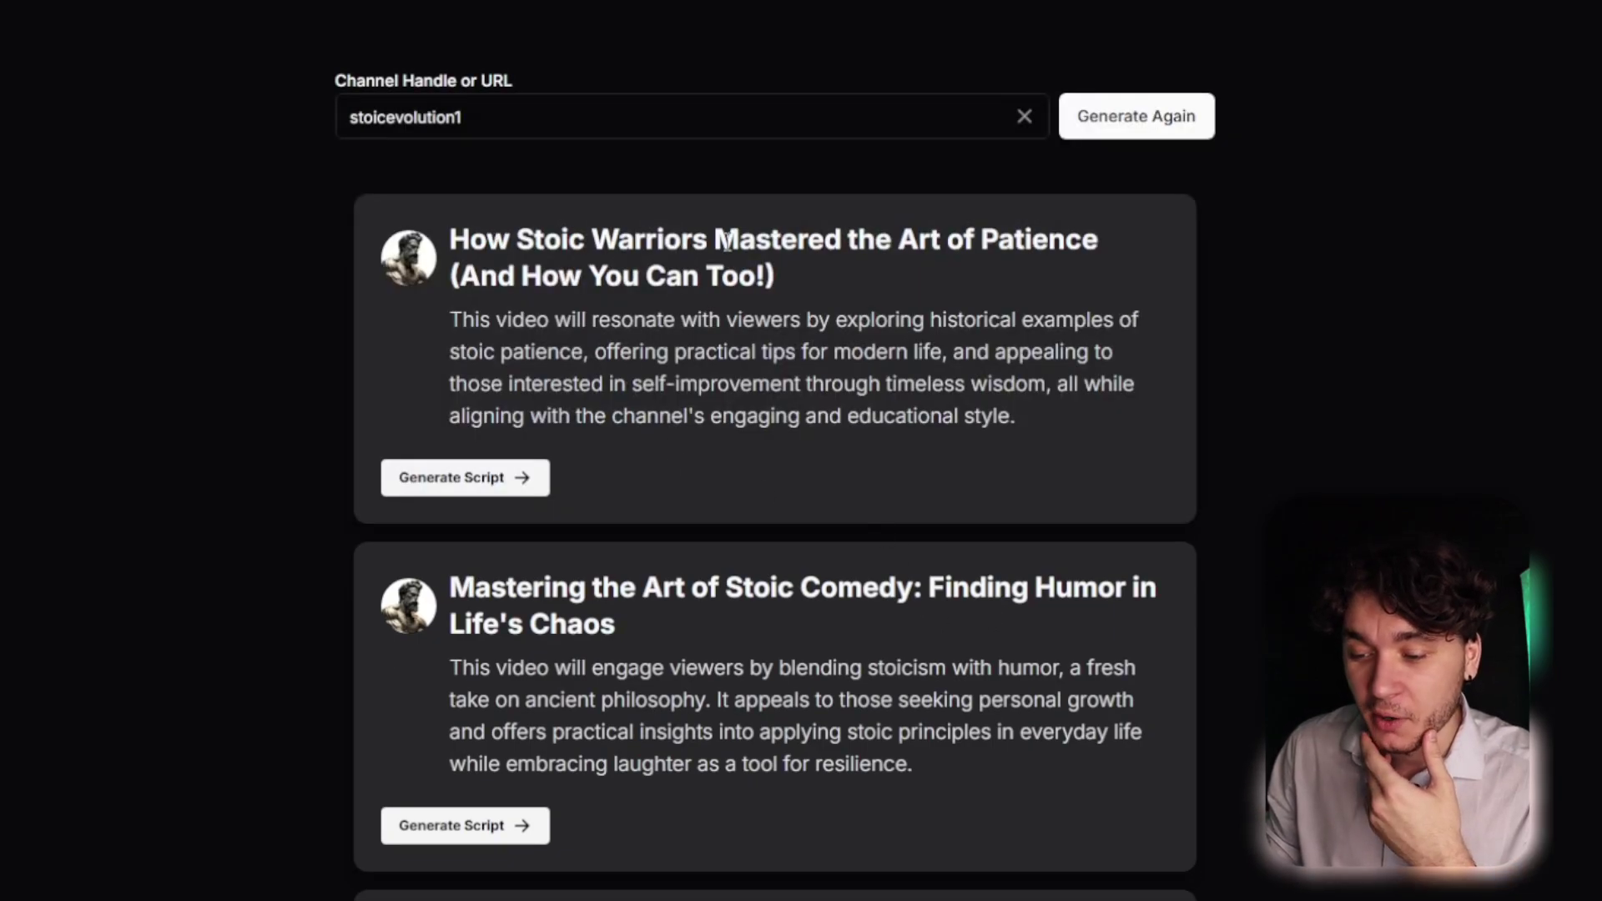
{"action": "left_click", "coordinate": [959, 265]}
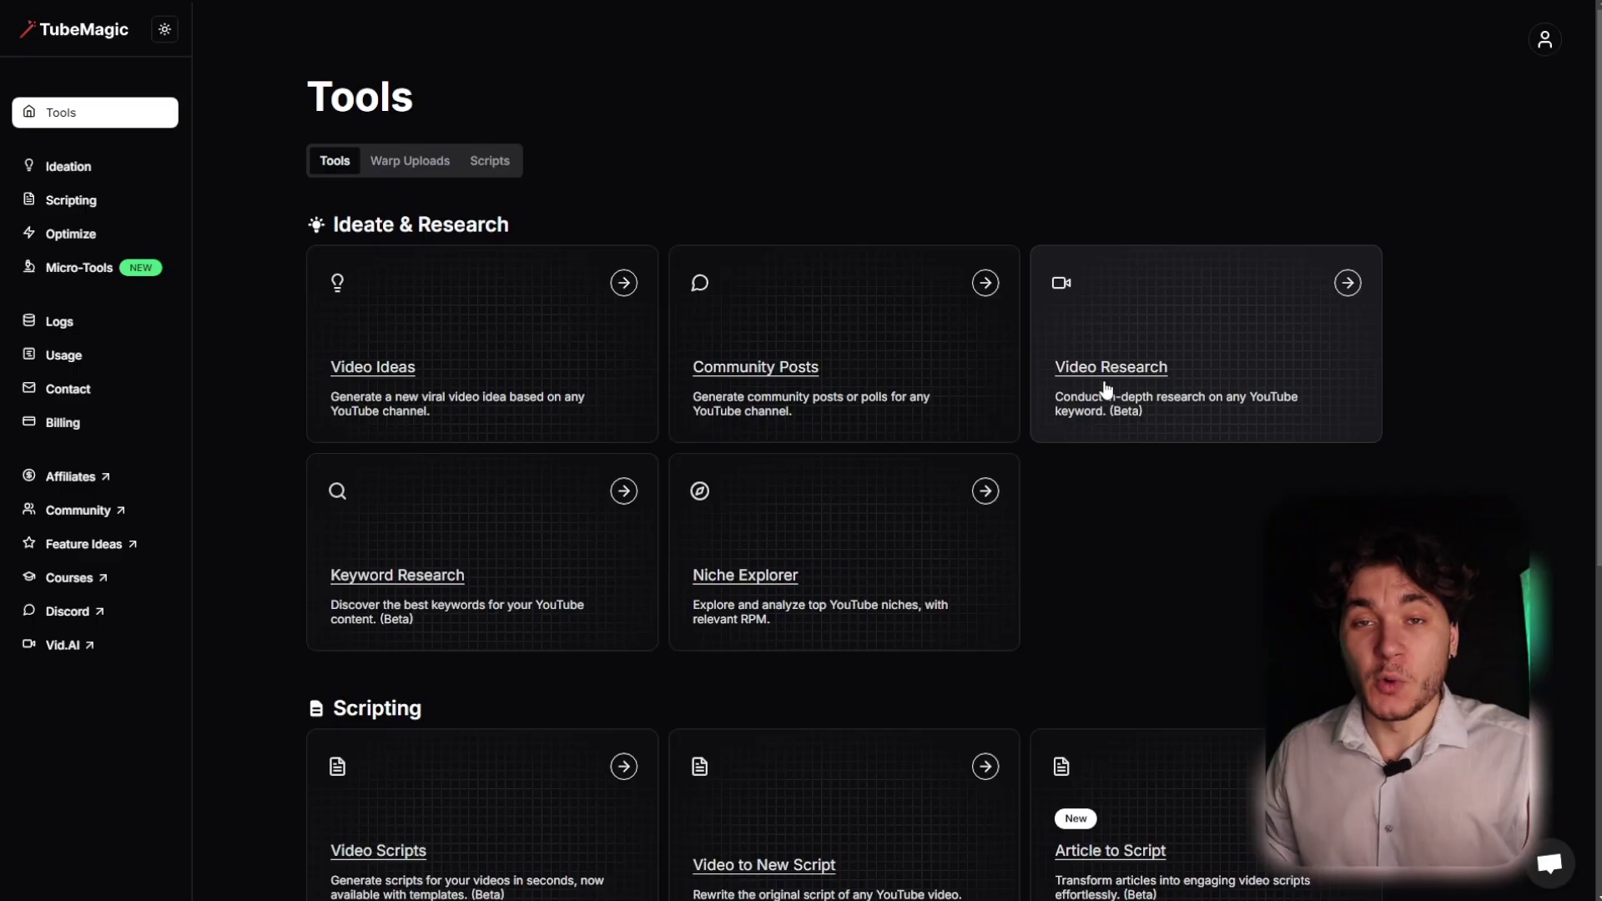
Use Warp Upload with the Content input method to generate video details for "Mastering the Art of Stoic Comedy: Finding Humor in Life's Chaos"
{"action": "scroll", "coordinate": [919, 387], "scroll_direction": "down", "scroll_amount": 6}
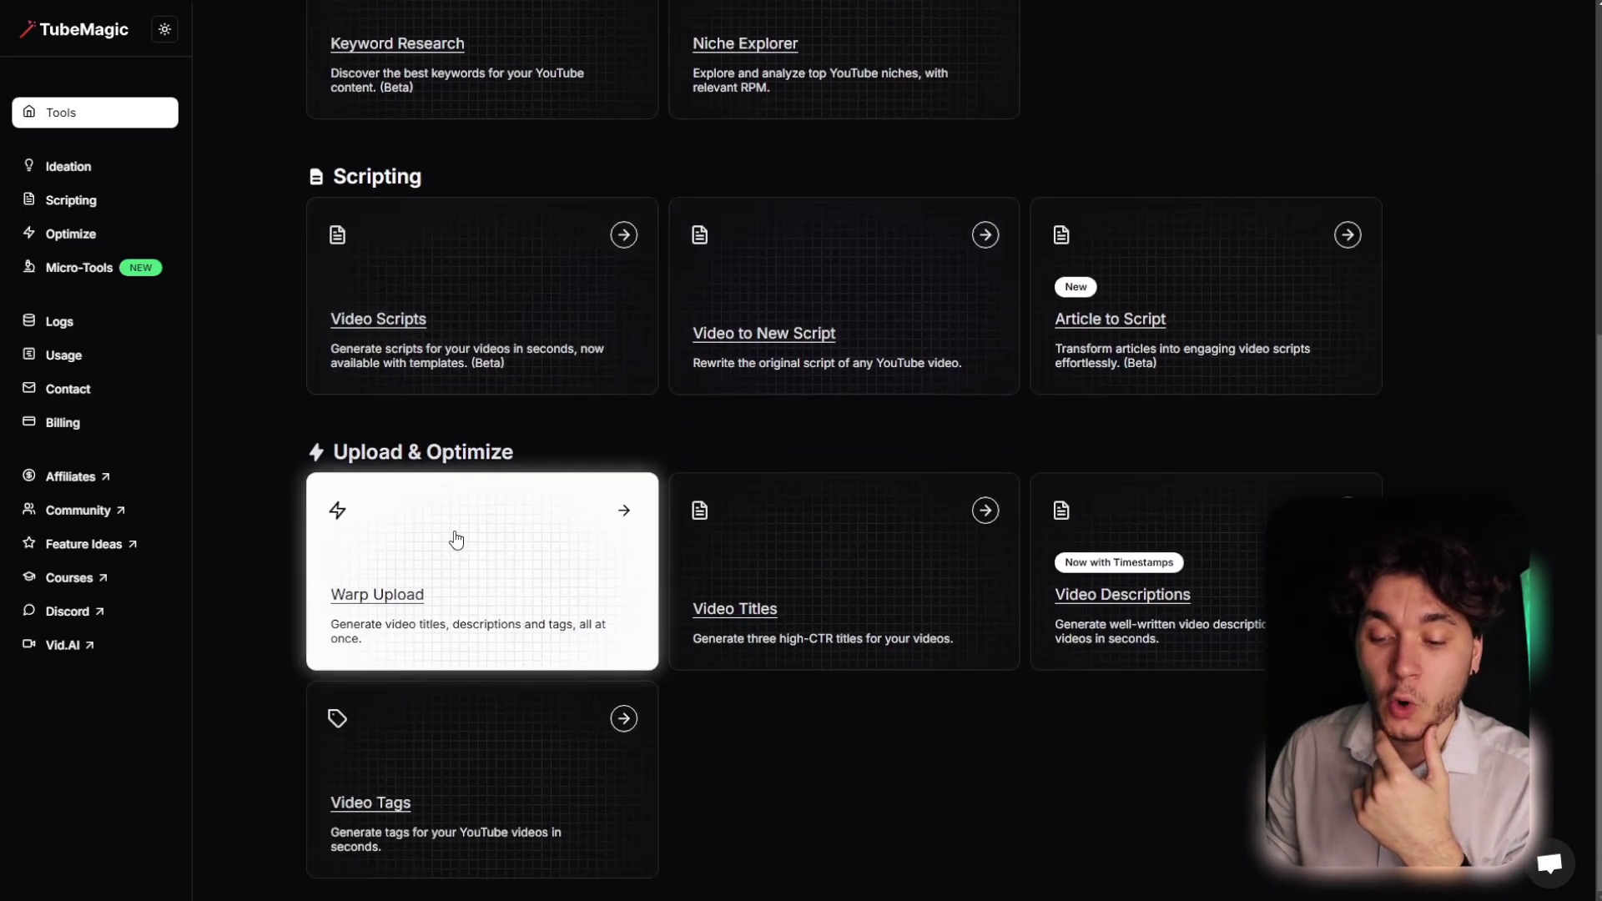
{"action": "left_click", "coordinate": [454, 537]}
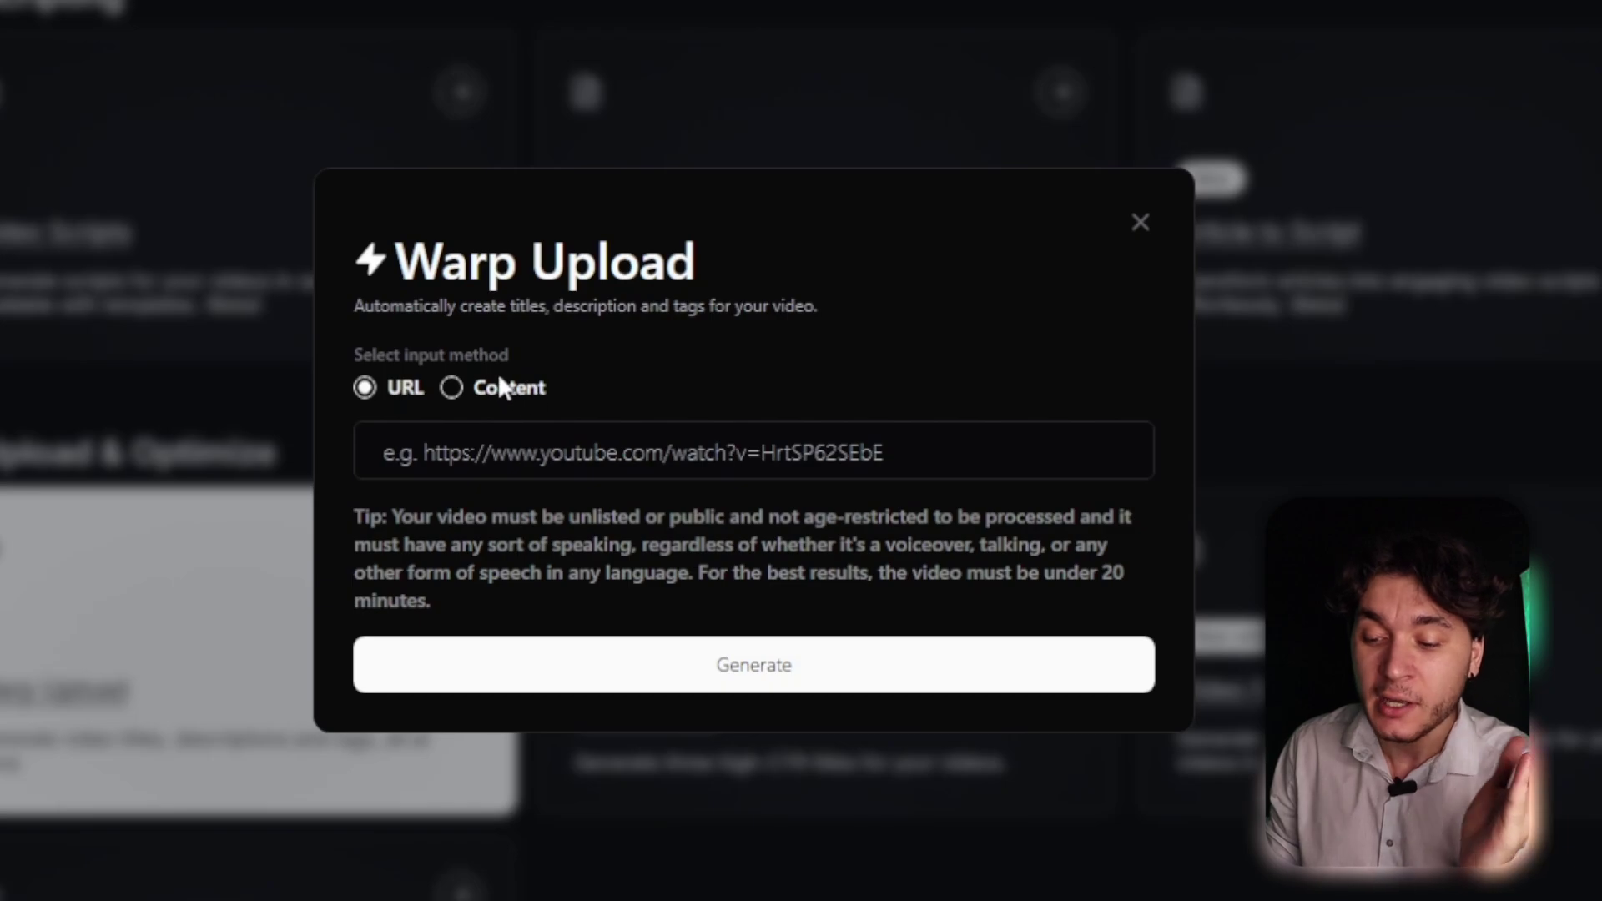
{"action": "left_click", "coordinate": [459, 389]}
{"action": "left_click", "coordinate": [448, 453]}
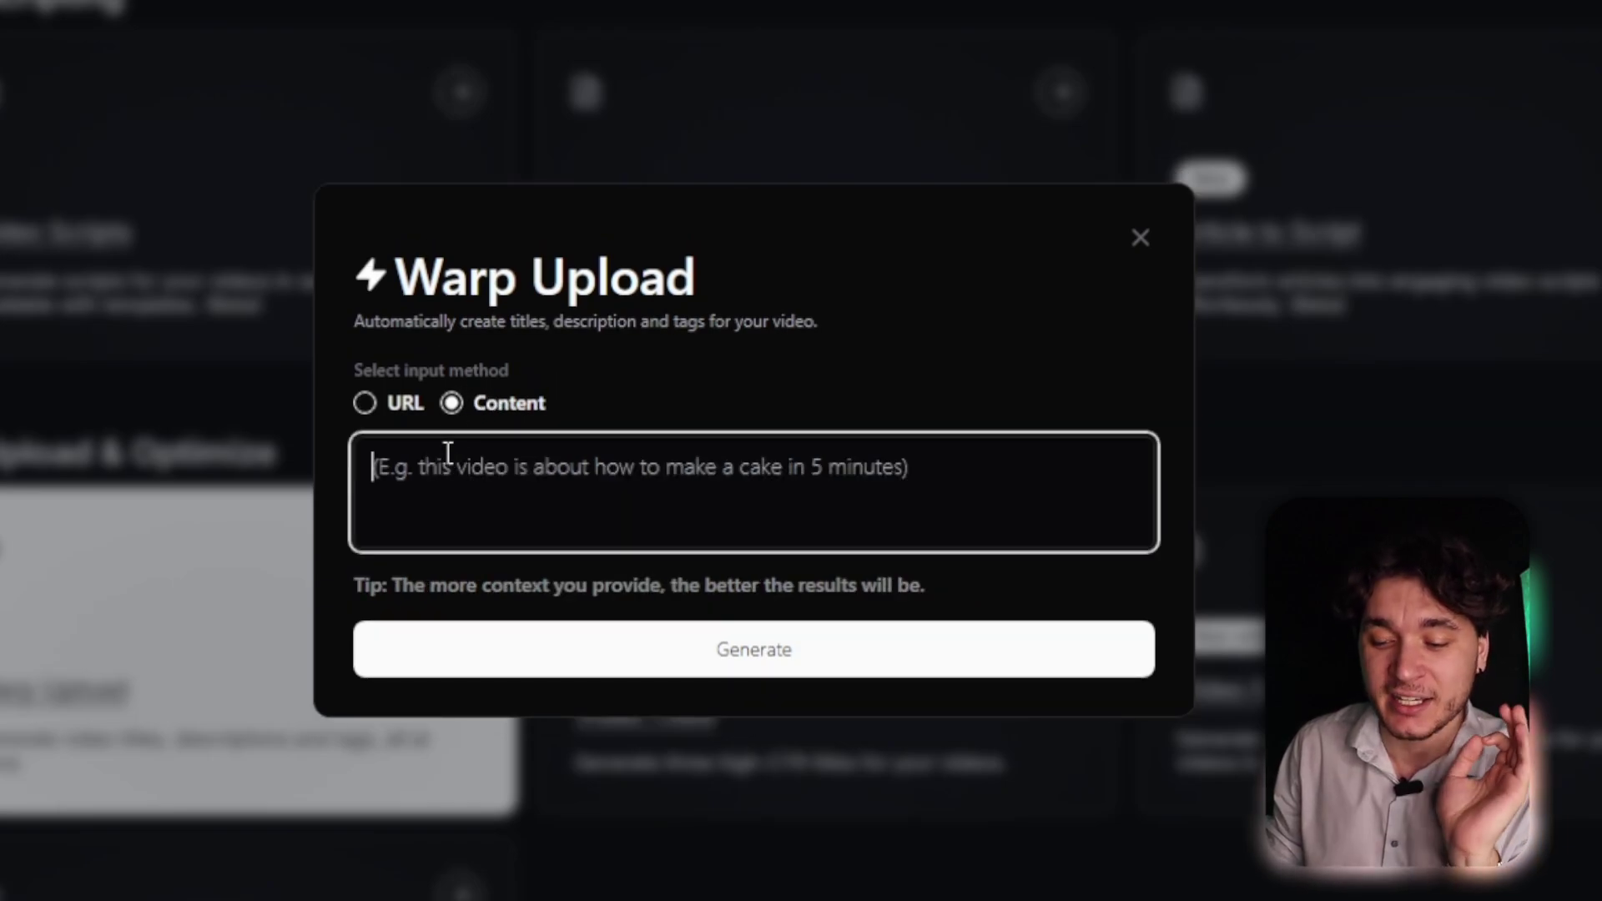
{"action": "type", "text": "Mastering the Art of Stoic Comedy: Finding Humor in Life's Chaos"}
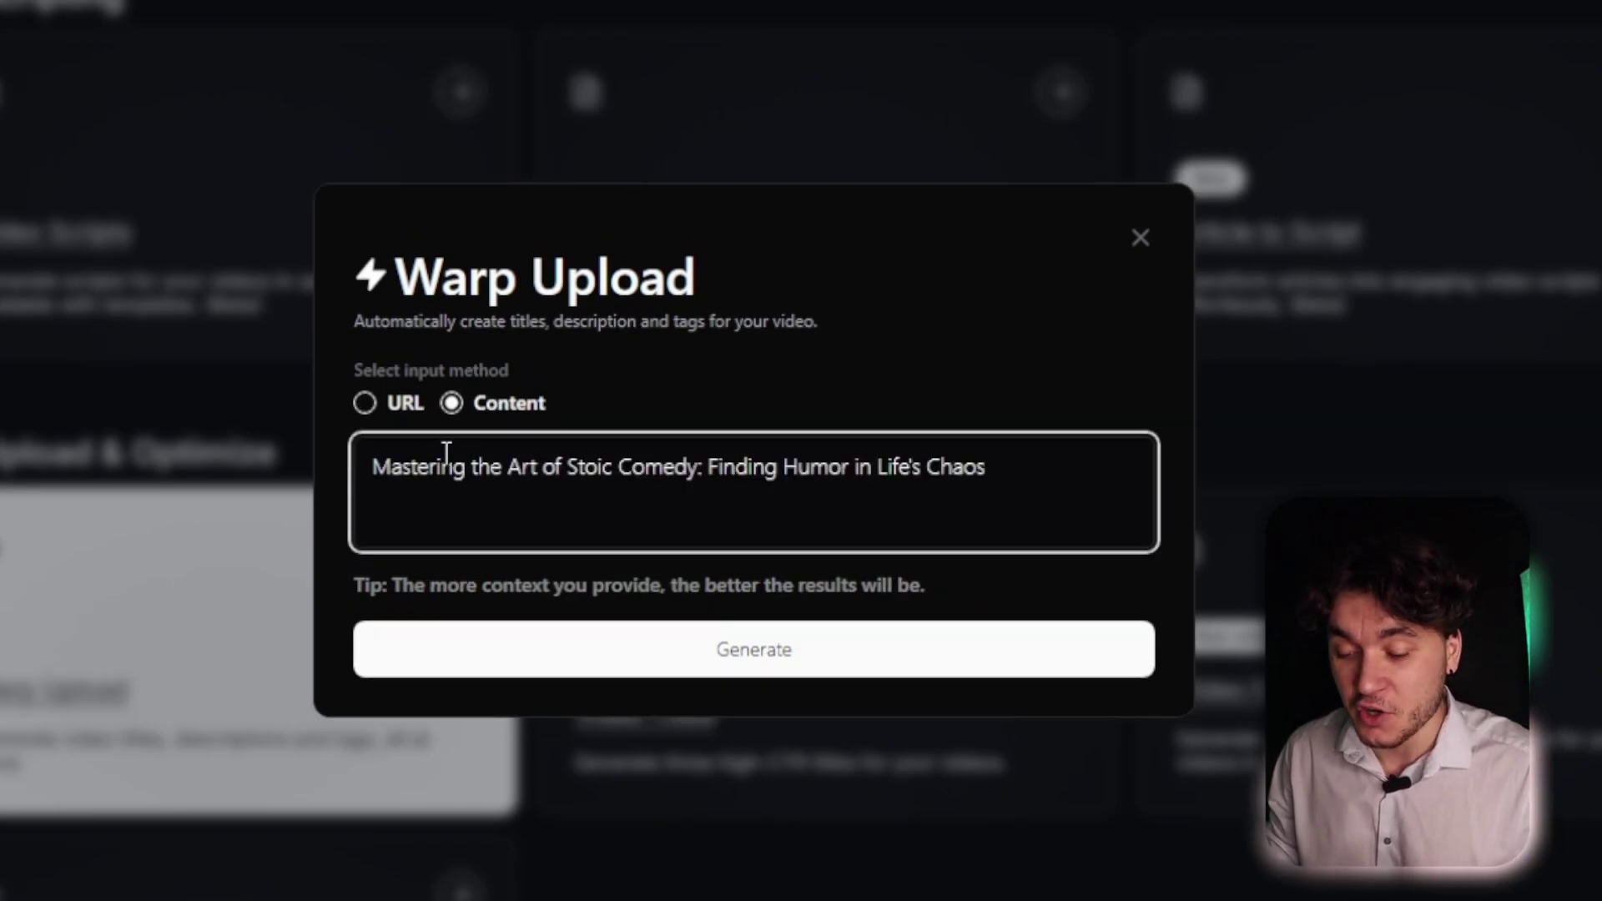
{"action": "left_click", "coordinate": [565, 648]}
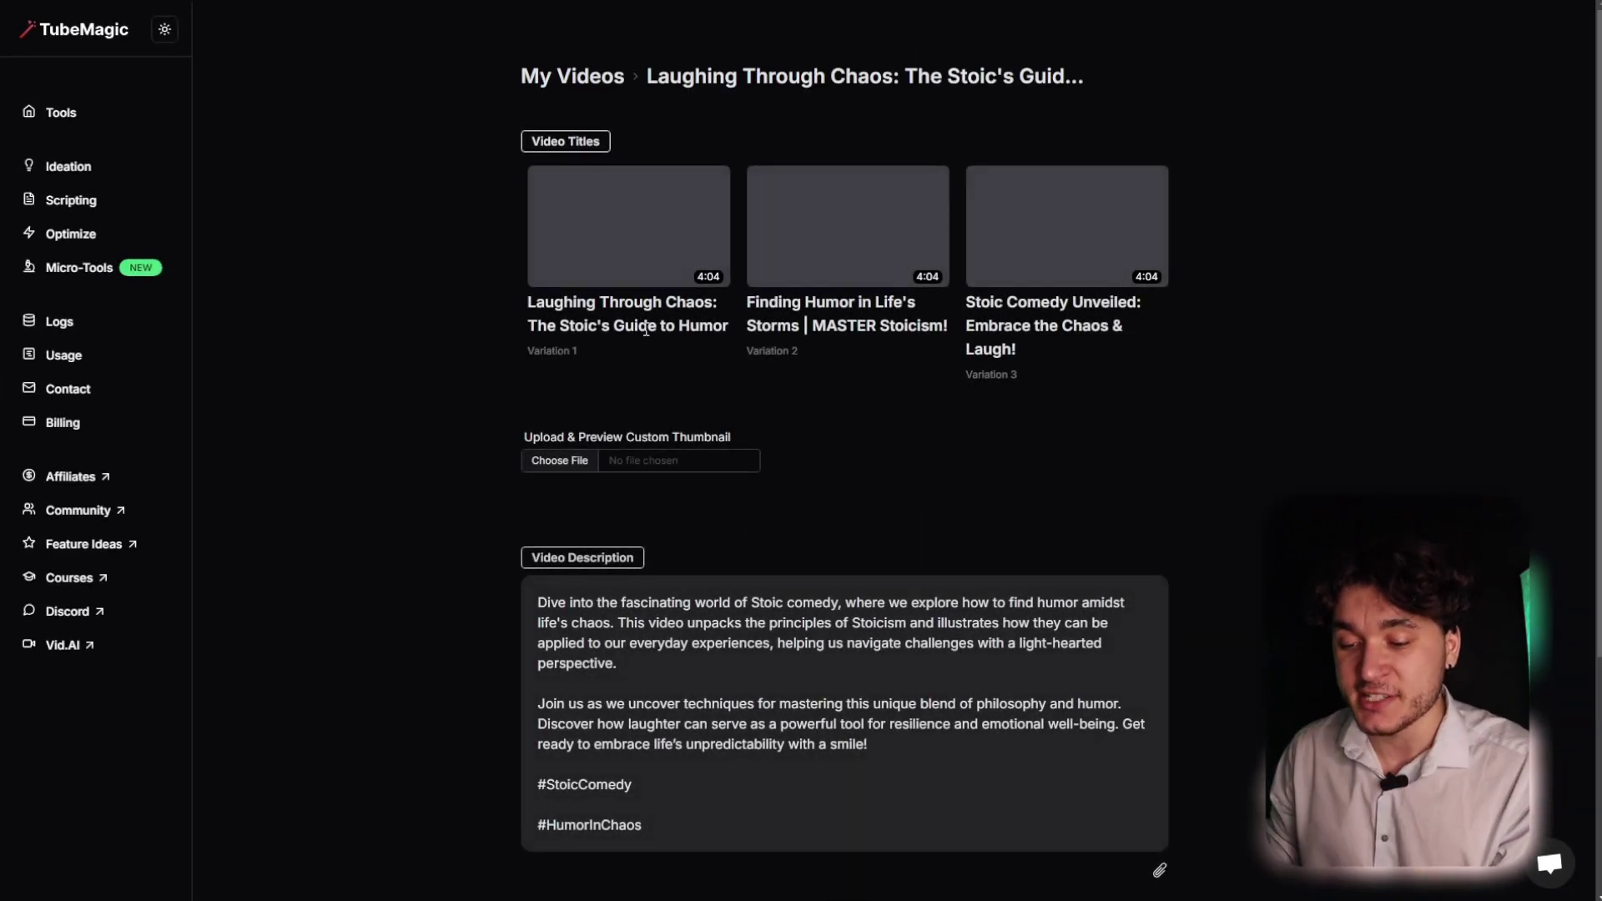
Review the generated title variations, the video description and the video tags
{"action": "left_click_drag", "start_coordinate": [524, 303], "coordinate": [808, 330]}
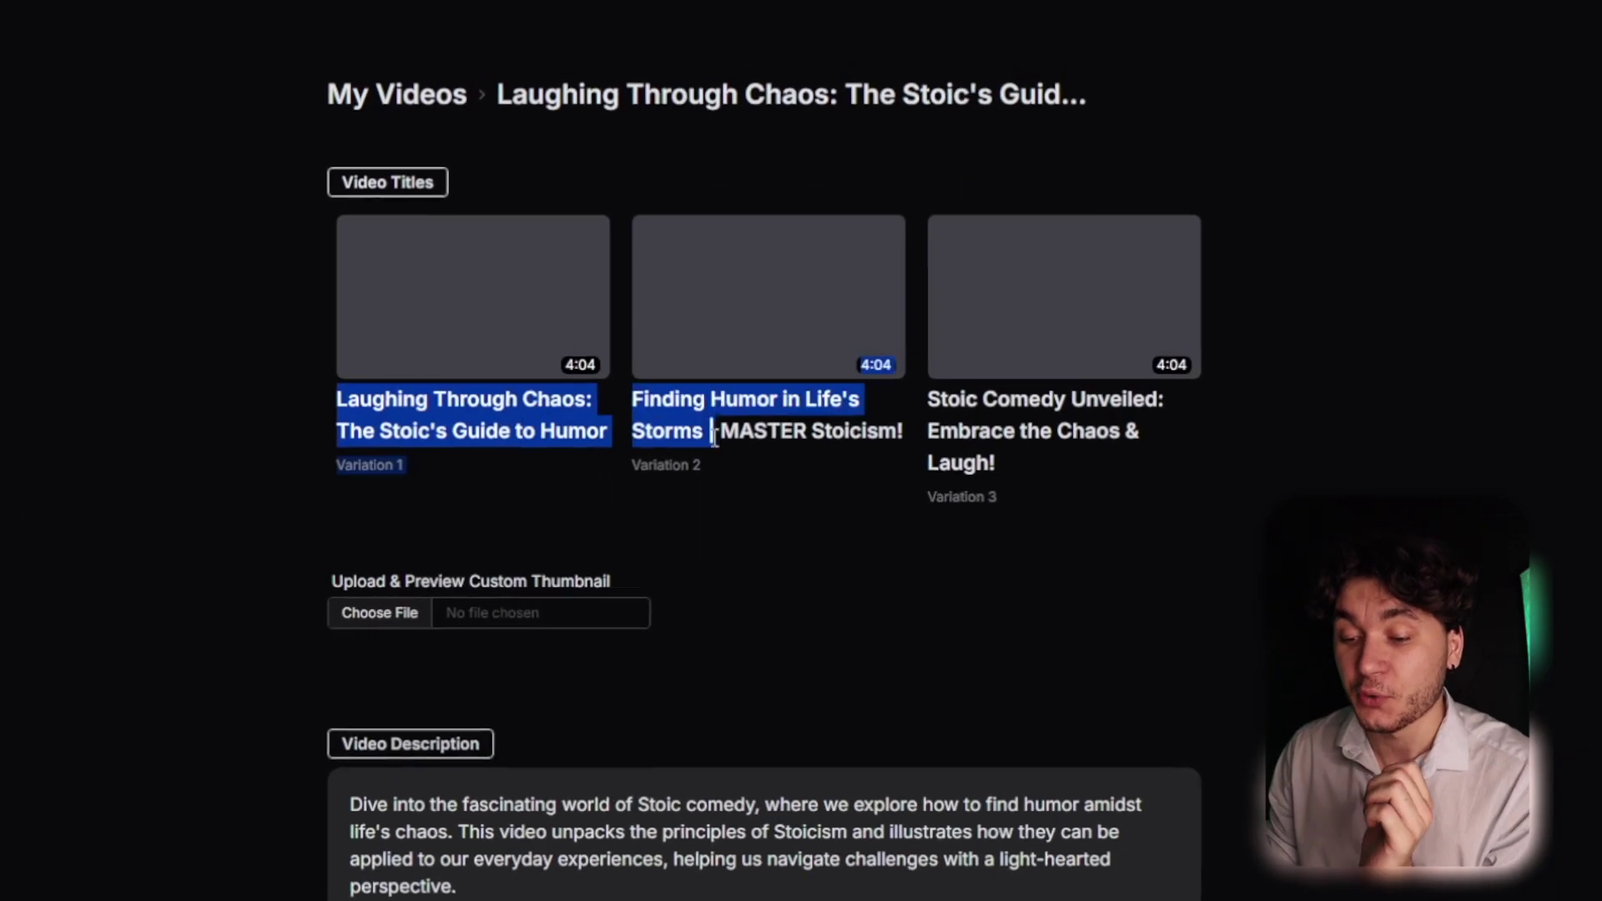
{"action": "left_click_drag", "start_coordinate": [714, 437], "coordinate": [1099, 499]}
{"action": "left_click", "coordinate": [1033, 500]}
{"action": "scroll", "coordinate": [378, 633], "scroll_direction": "down", "scroll_amount": 5}
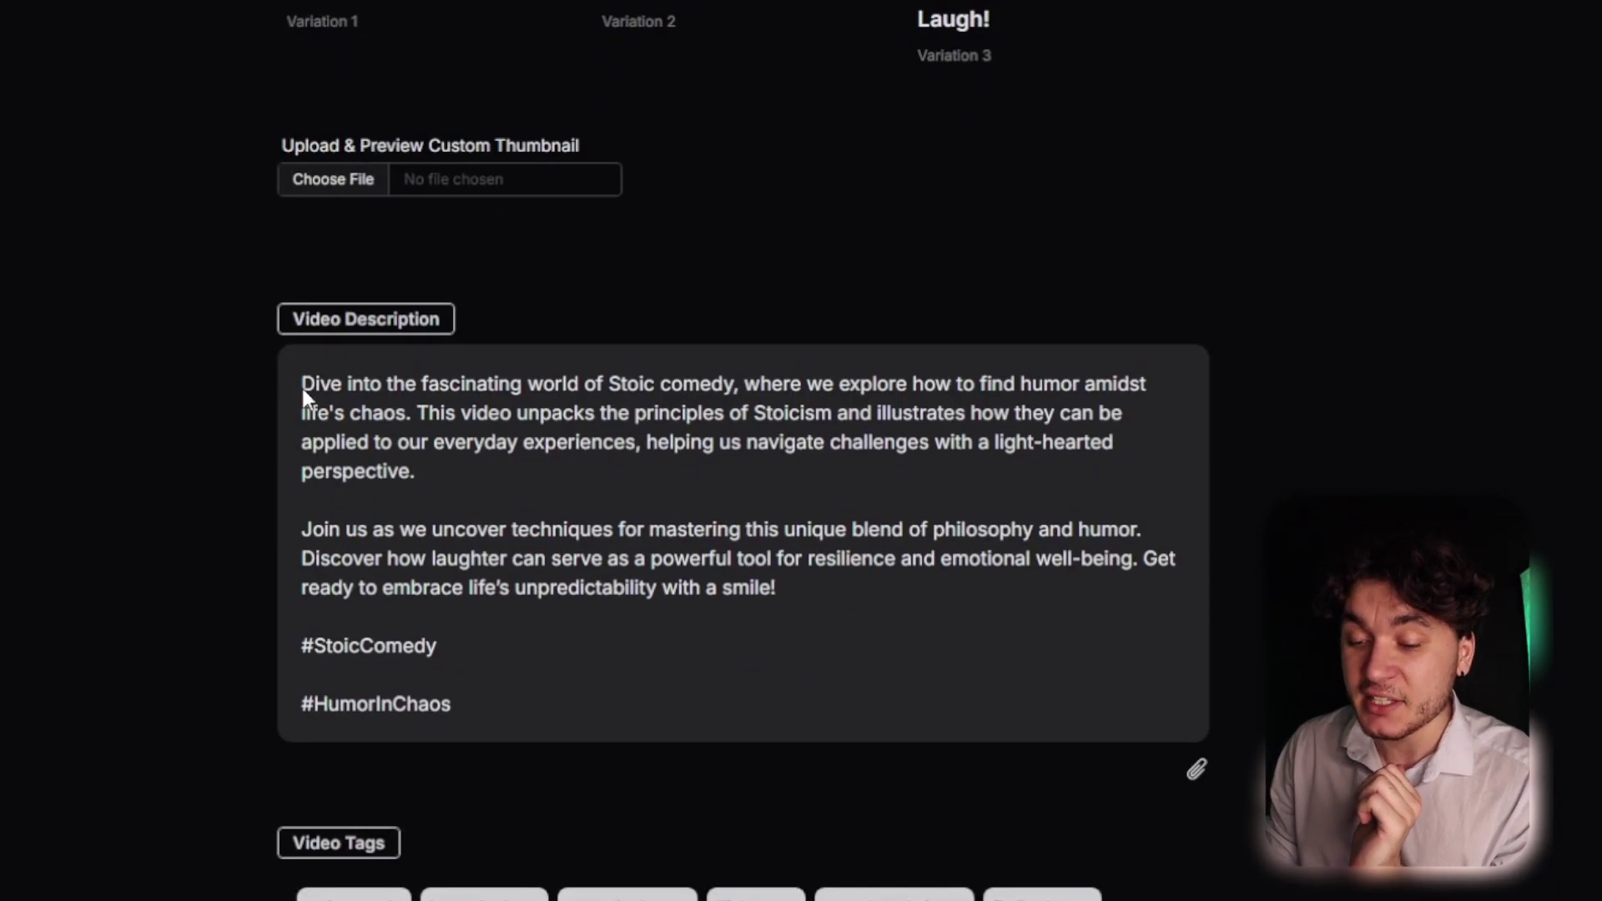
{"action": "left_click_drag", "start_coordinate": [302, 384], "coordinate": [500, 687]}
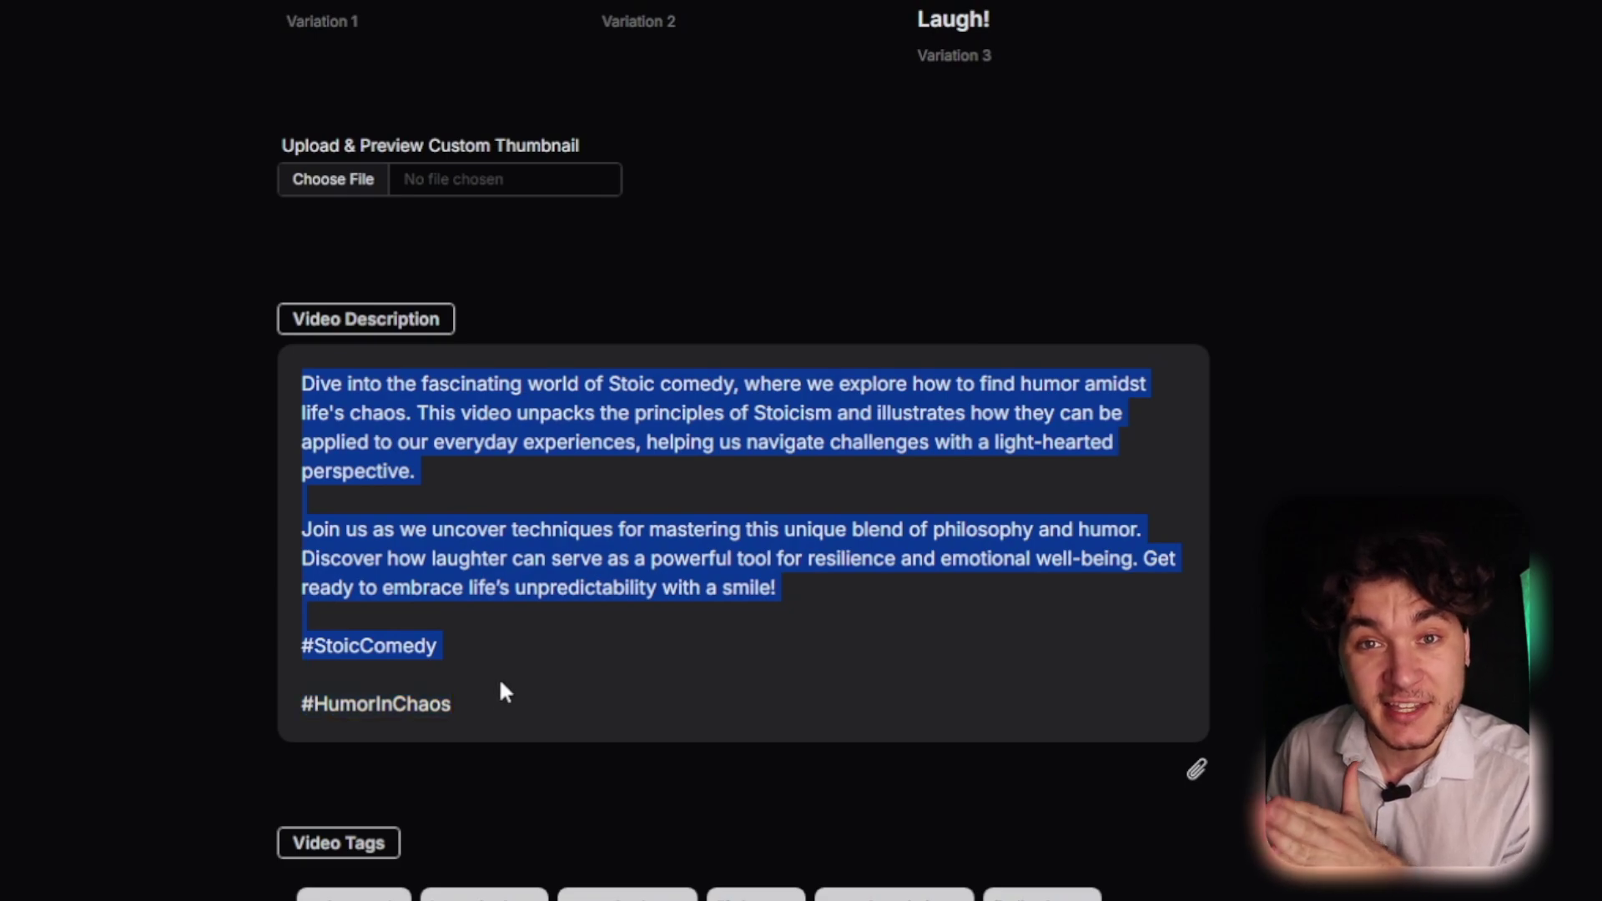
{"action": "left_click", "coordinate": [636, 747]}
{"action": "scroll", "coordinate": [635, 747], "scroll_direction": "down", "scroll_amount": 1}
{"action": "scroll", "coordinate": [368, 618], "scroll_direction": "down", "scroll_amount": 3}
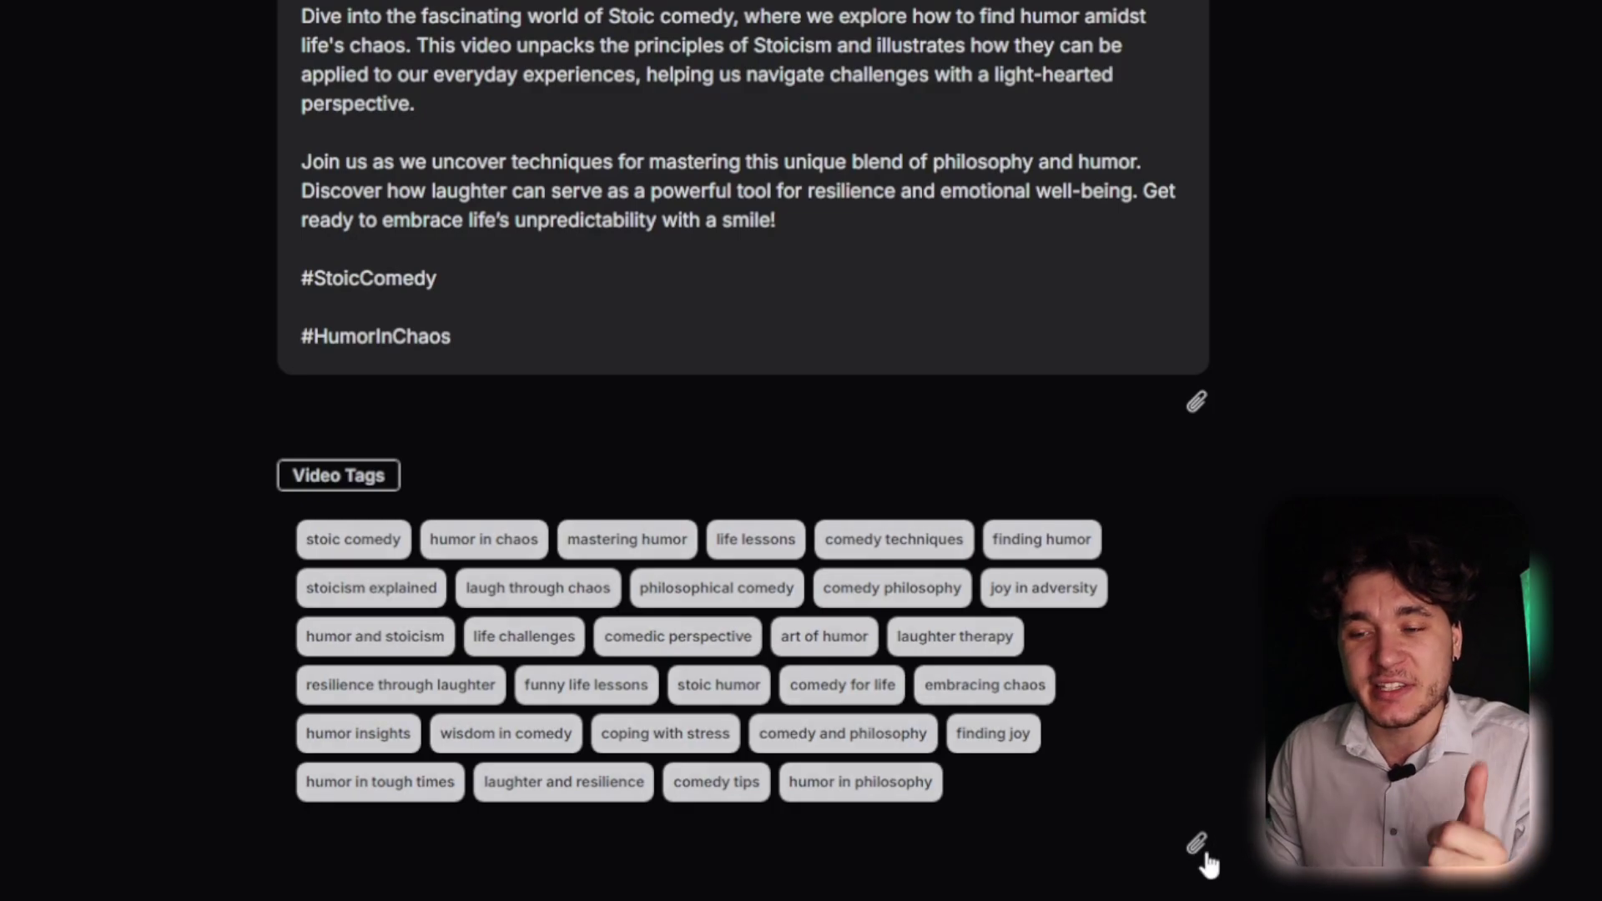
Copy the first title variation, "Laughing Through Chaos: The Stoic's Guide to Humor"
{"action": "scroll", "coordinate": [1179, 589], "scroll_direction": "up", "scroll_amount": 6}
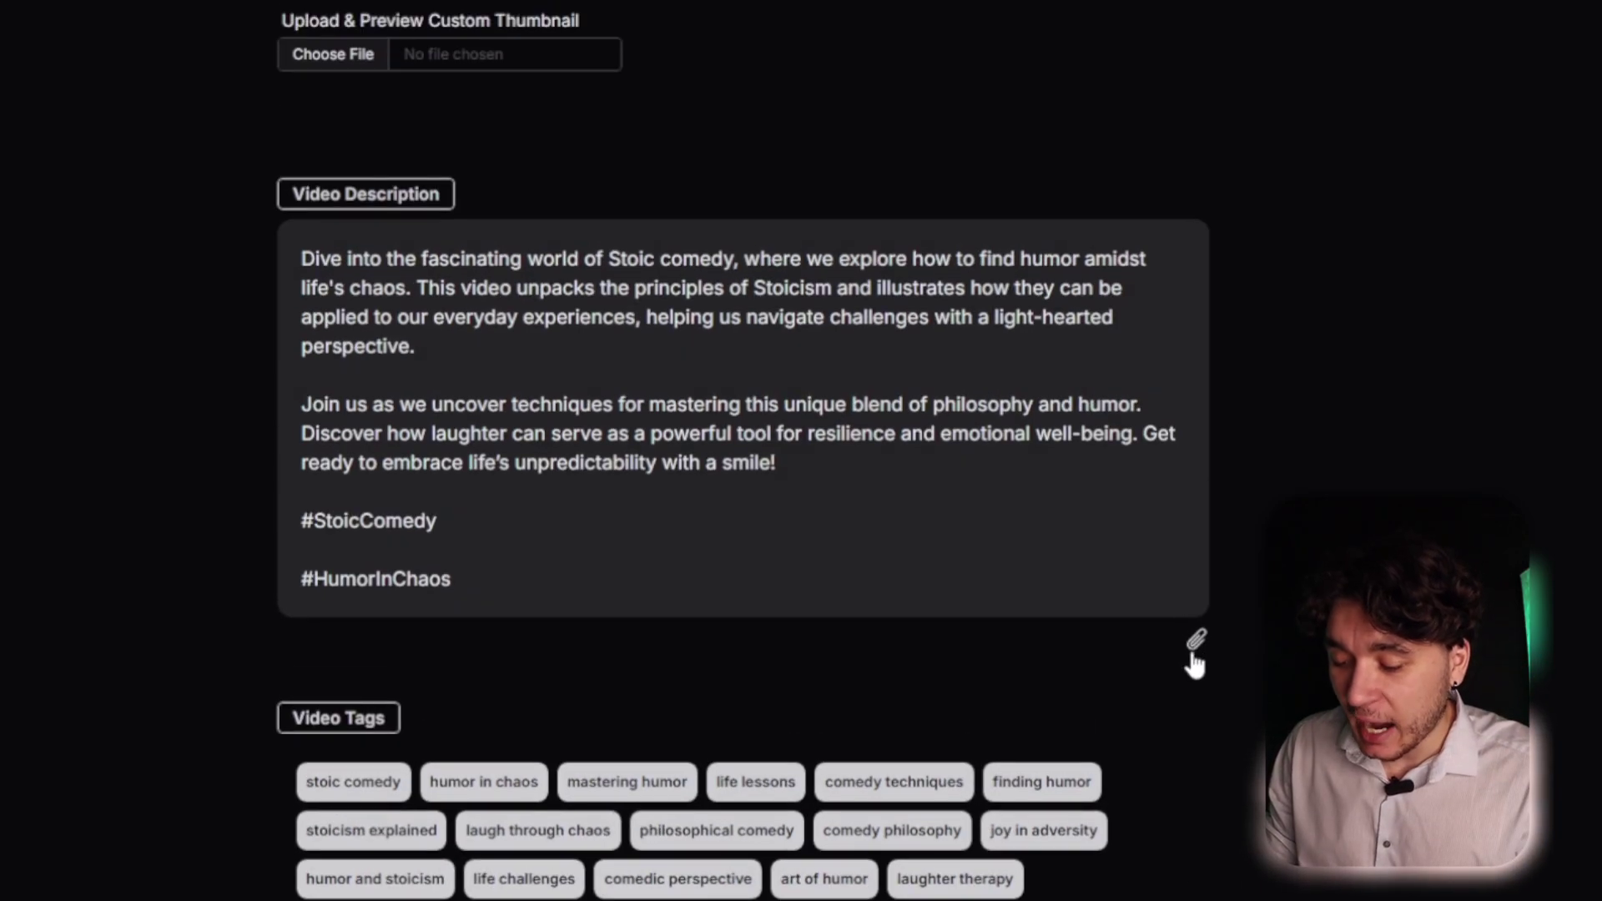
{"action": "scroll", "coordinate": [1135, 697], "scroll_direction": "up", "scroll_amount": 3}
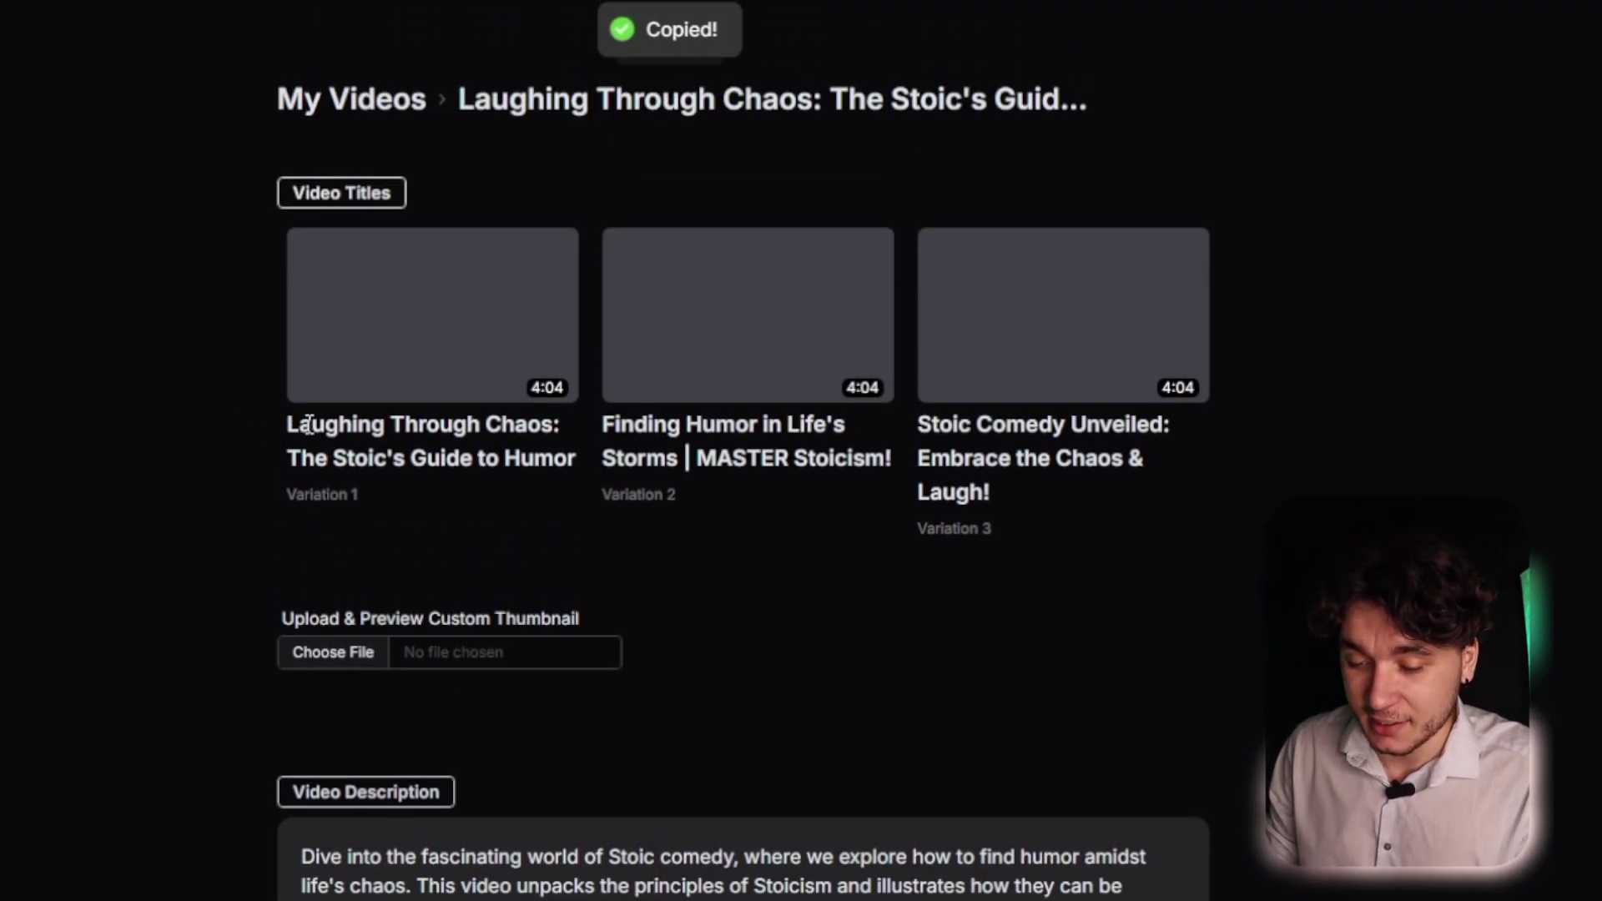
{"action": "left_click_drag", "start_coordinate": [288, 423], "coordinate": [584, 459]}
{"action": "key", "text": "ctrl+c"}
Compare the second and third title variations and reread the generated video description
{"action": "left_click_drag", "start_coordinate": [924, 429], "coordinate": [1026, 491]}
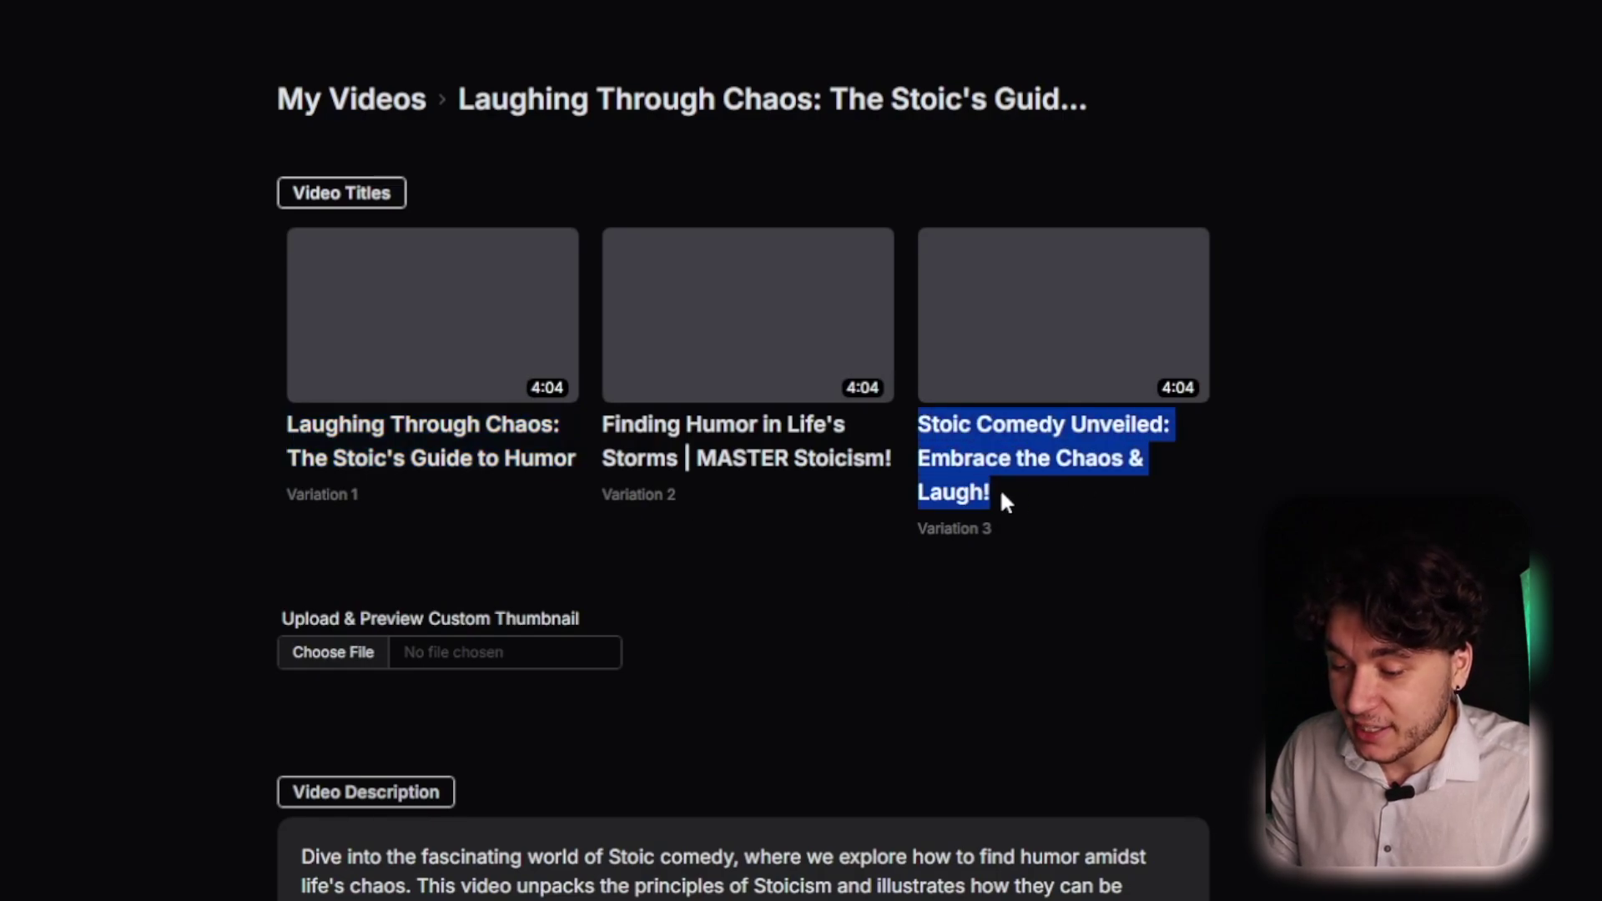
{"action": "left_click_drag", "start_coordinate": [594, 432], "coordinate": [893, 473]}
{"action": "left_click", "coordinate": [893, 473]}
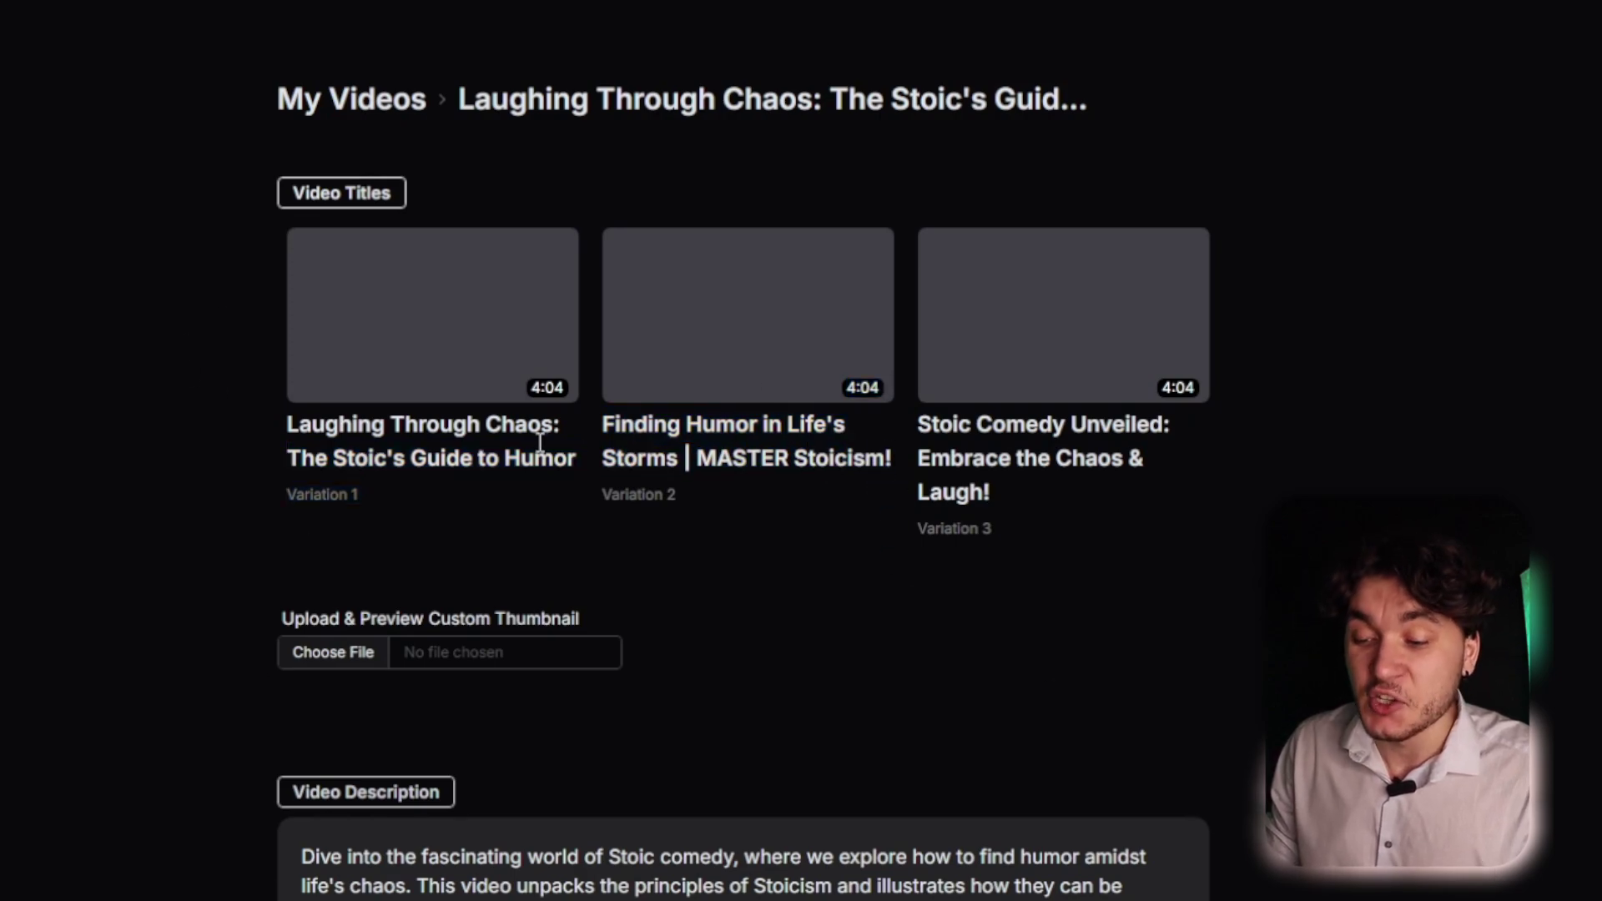
{"action": "scroll", "coordinate": [379, 387], "scroll_direction": "down", "scroll_amount": 5}
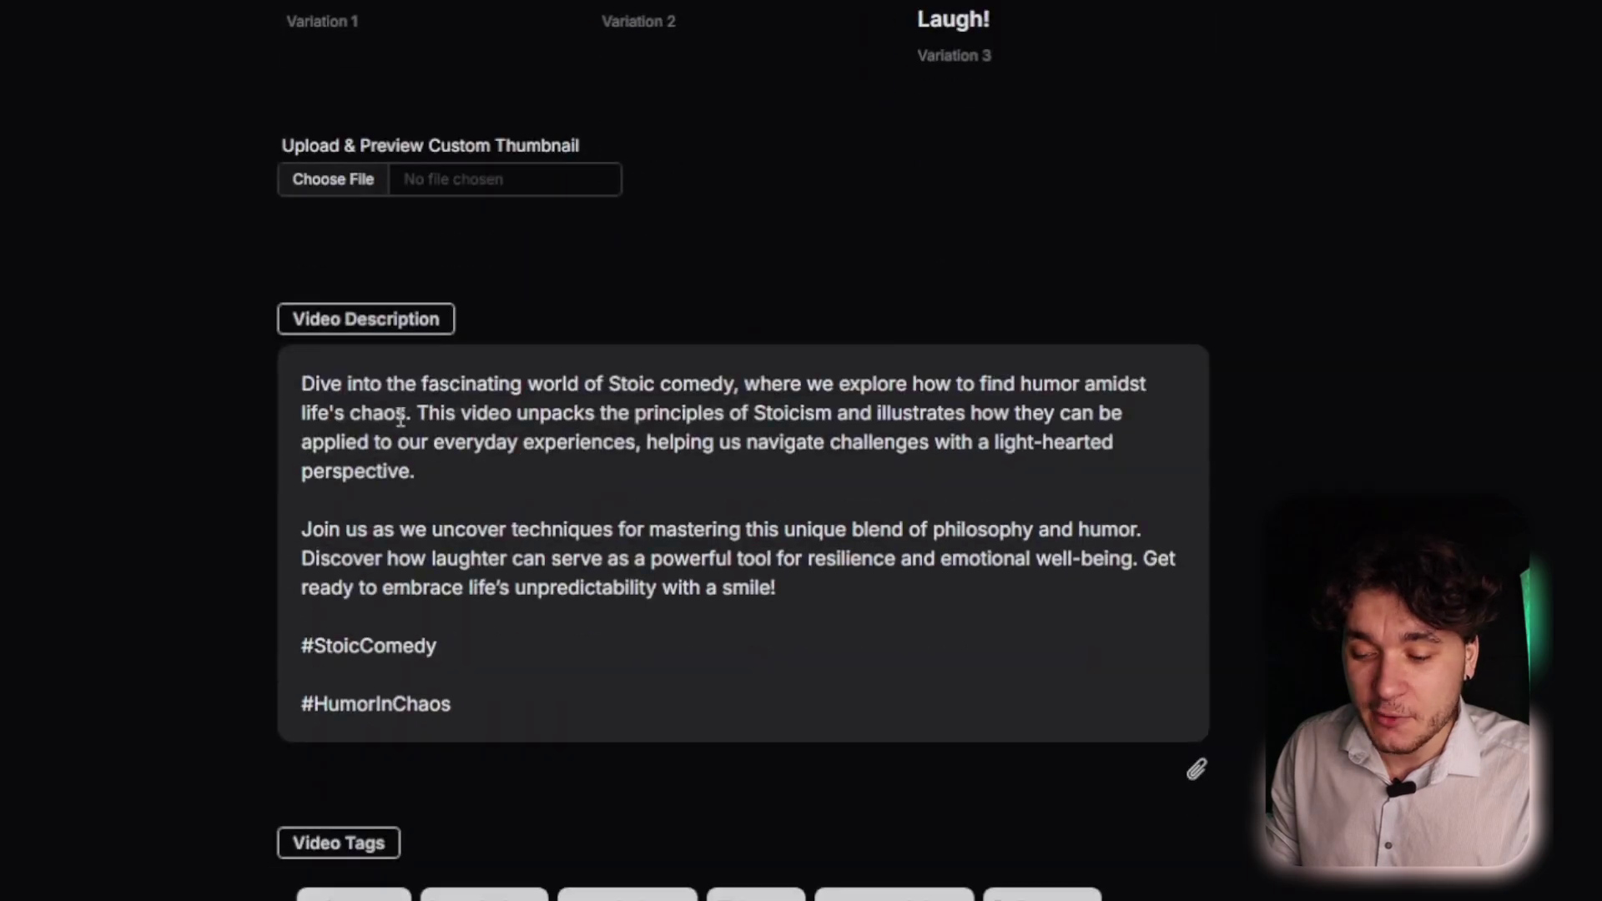
{"action": "left_click_drag", "start_coordinate": [290, 373], "coordinate": [535, 644]}
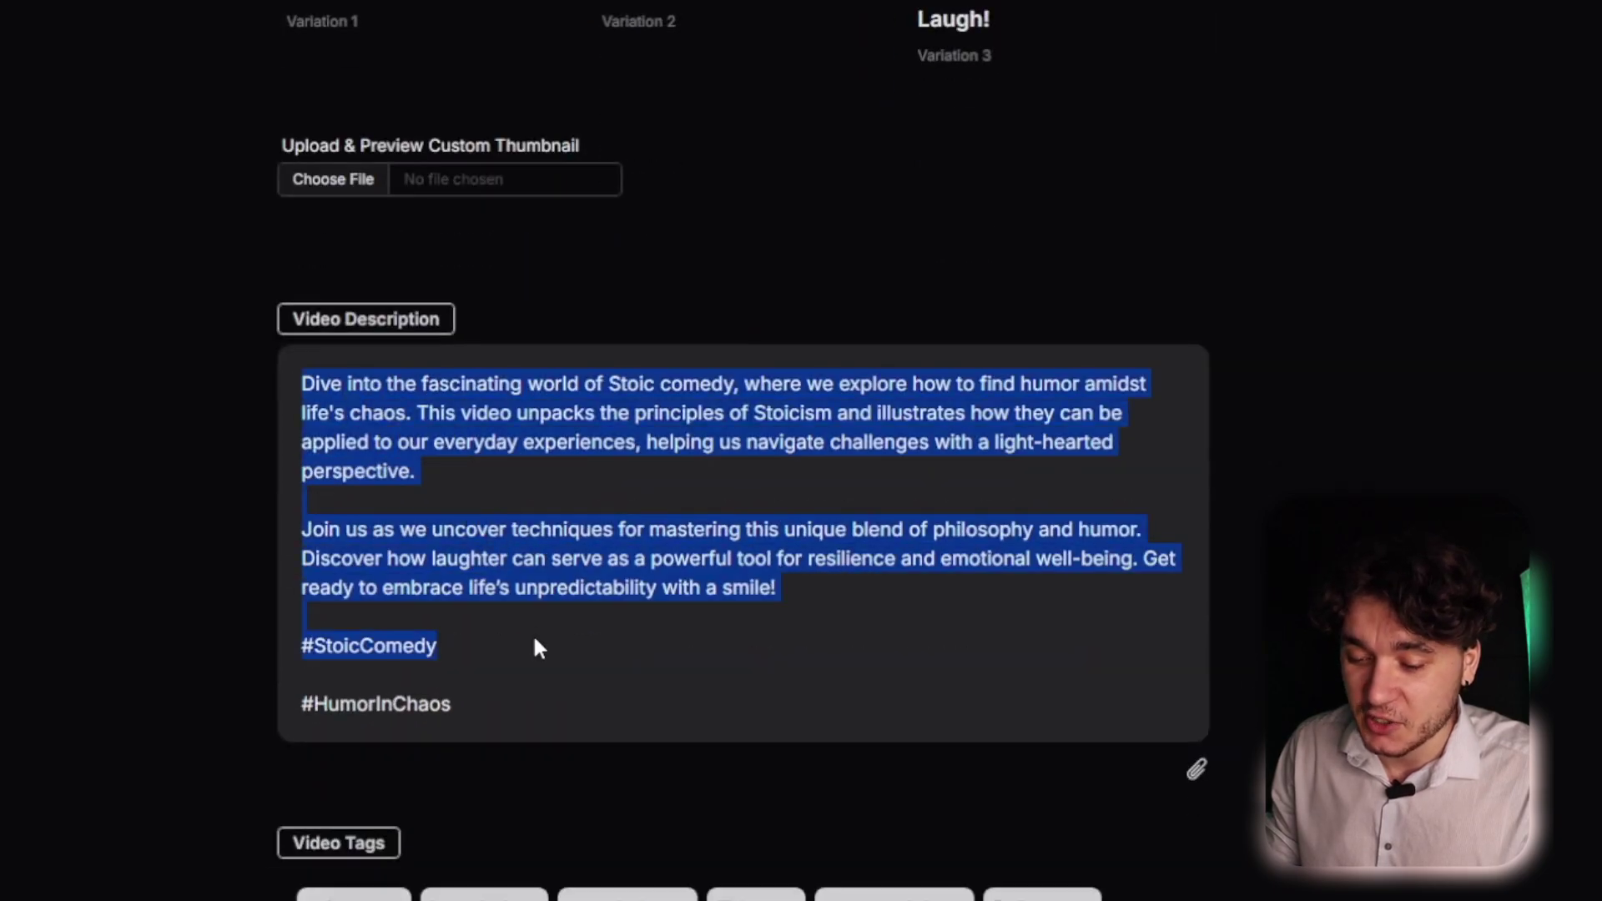
{"action": "left_click", "coordinate": [451, 676]}
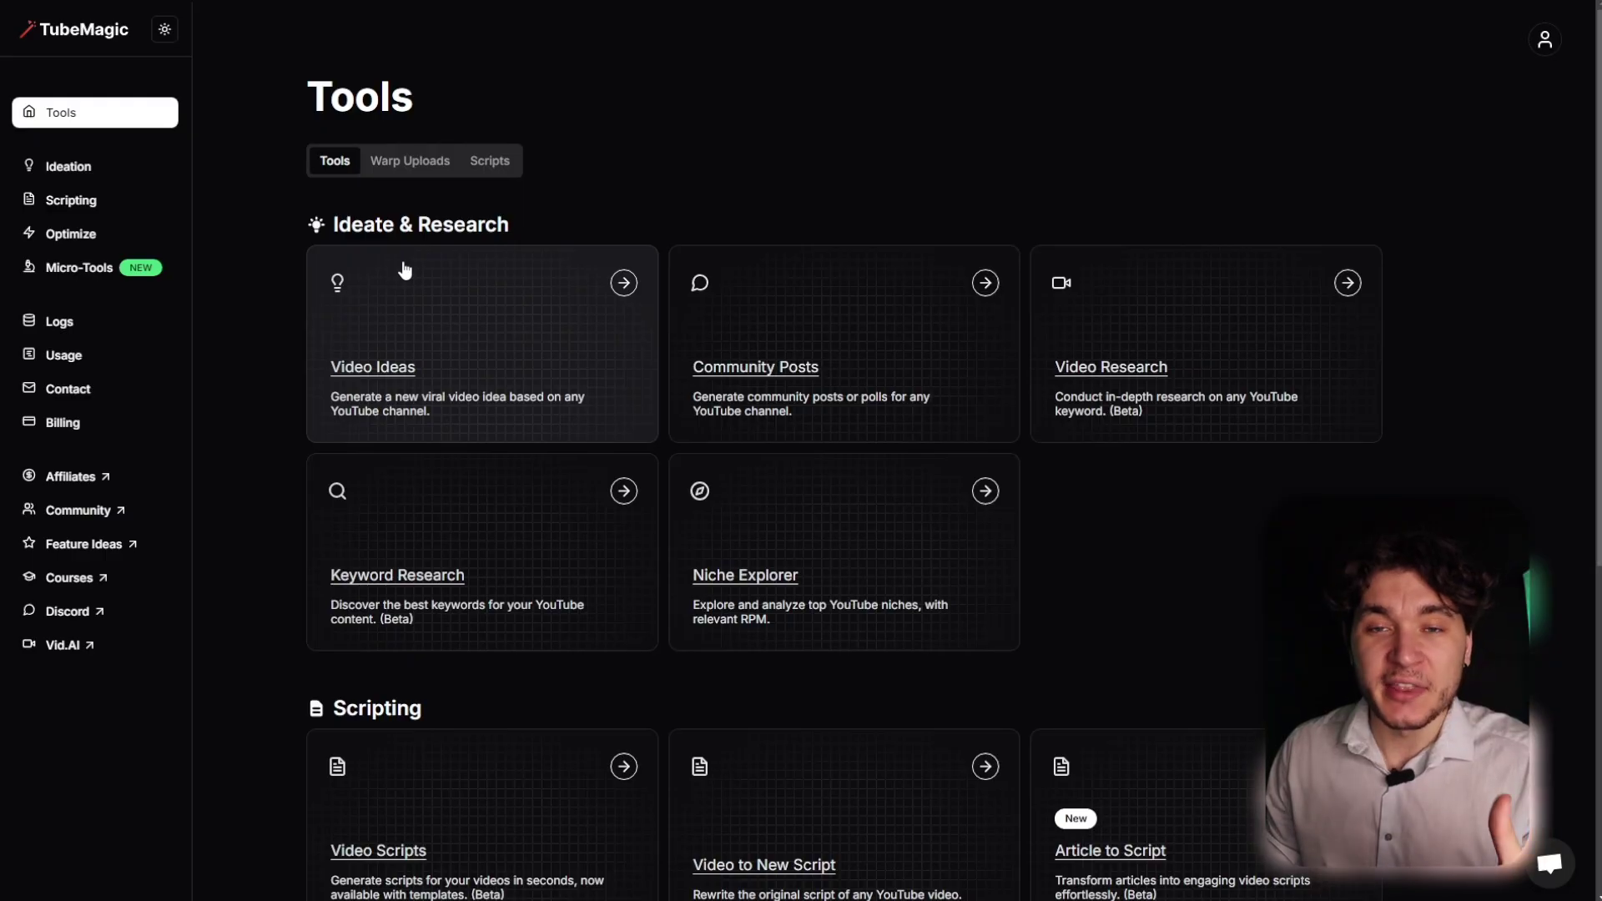
Open the Video Scripts tool and paste "Laughing Through Chaos: The Stoic's Guide to Humor" as the script context
{"action": "scroll", "coordinate": [401, 269], "scroll_direction": "down", "scroll_amount": 5}
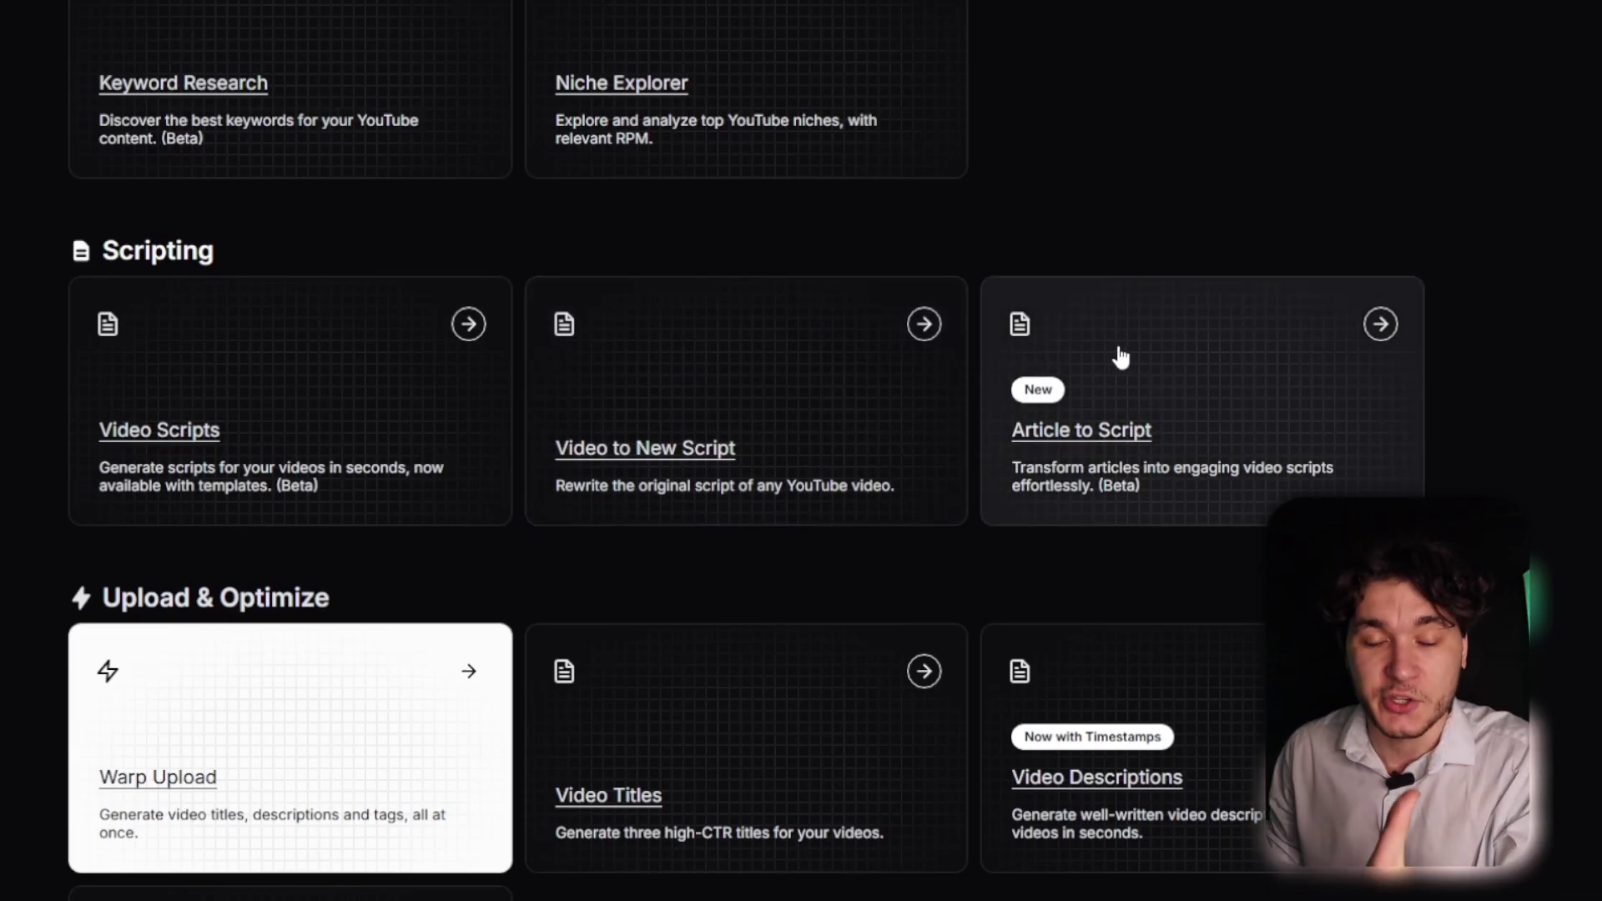
{"action": "left_click", "coordinate": [311, 328]}
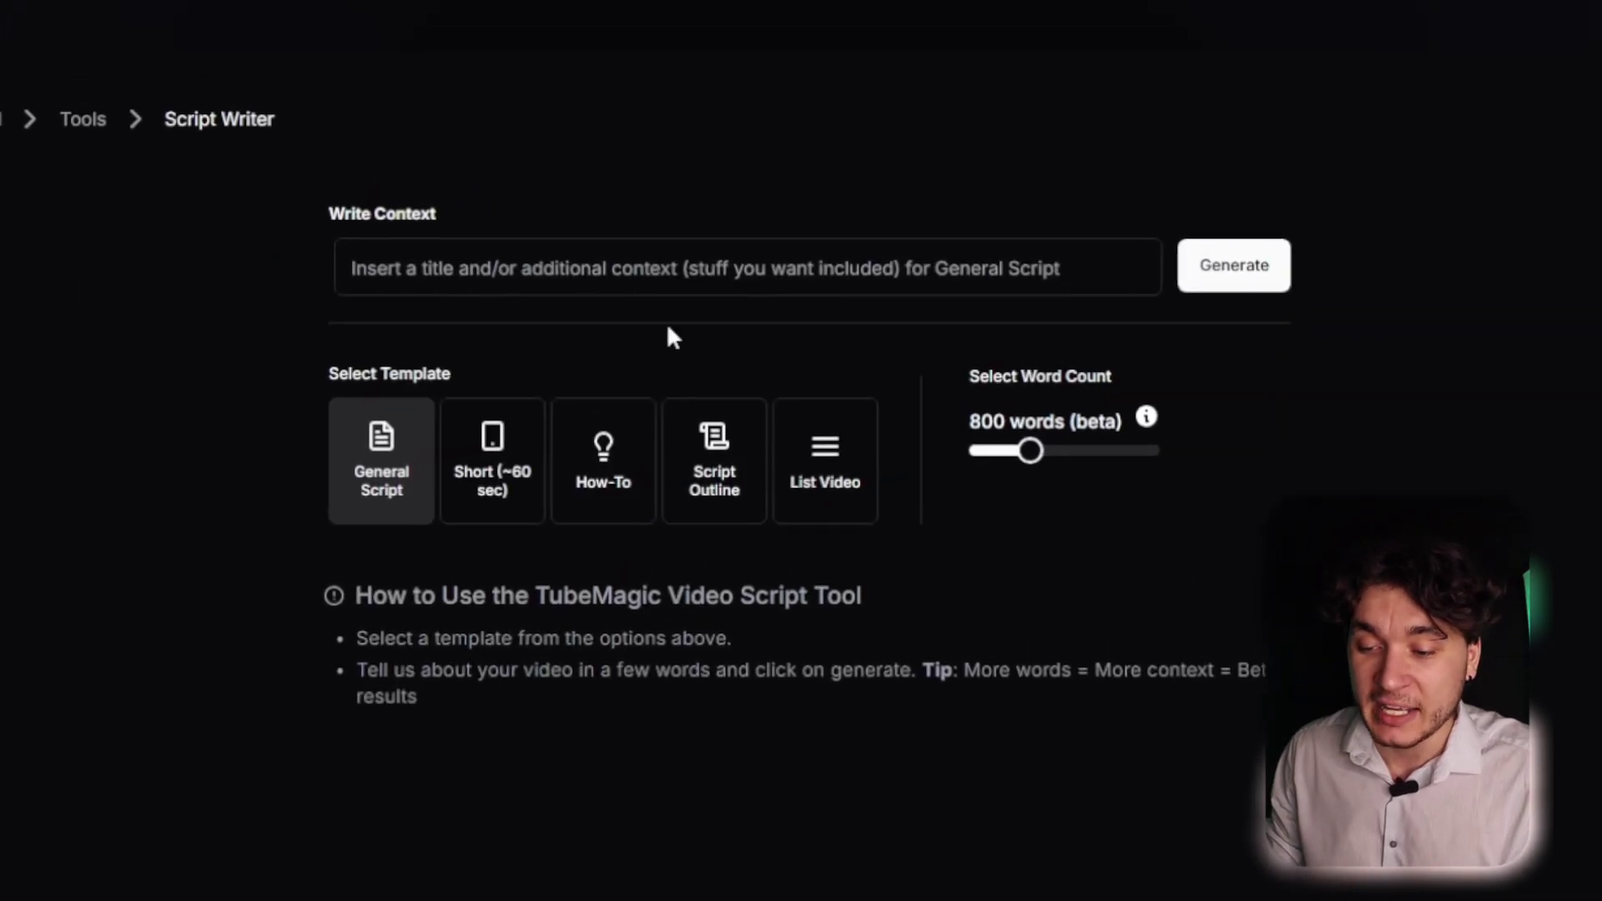
{"action": "left_click", "coordinate": [432, 277]}
{"action": "key", "text": "ctrl+v"}
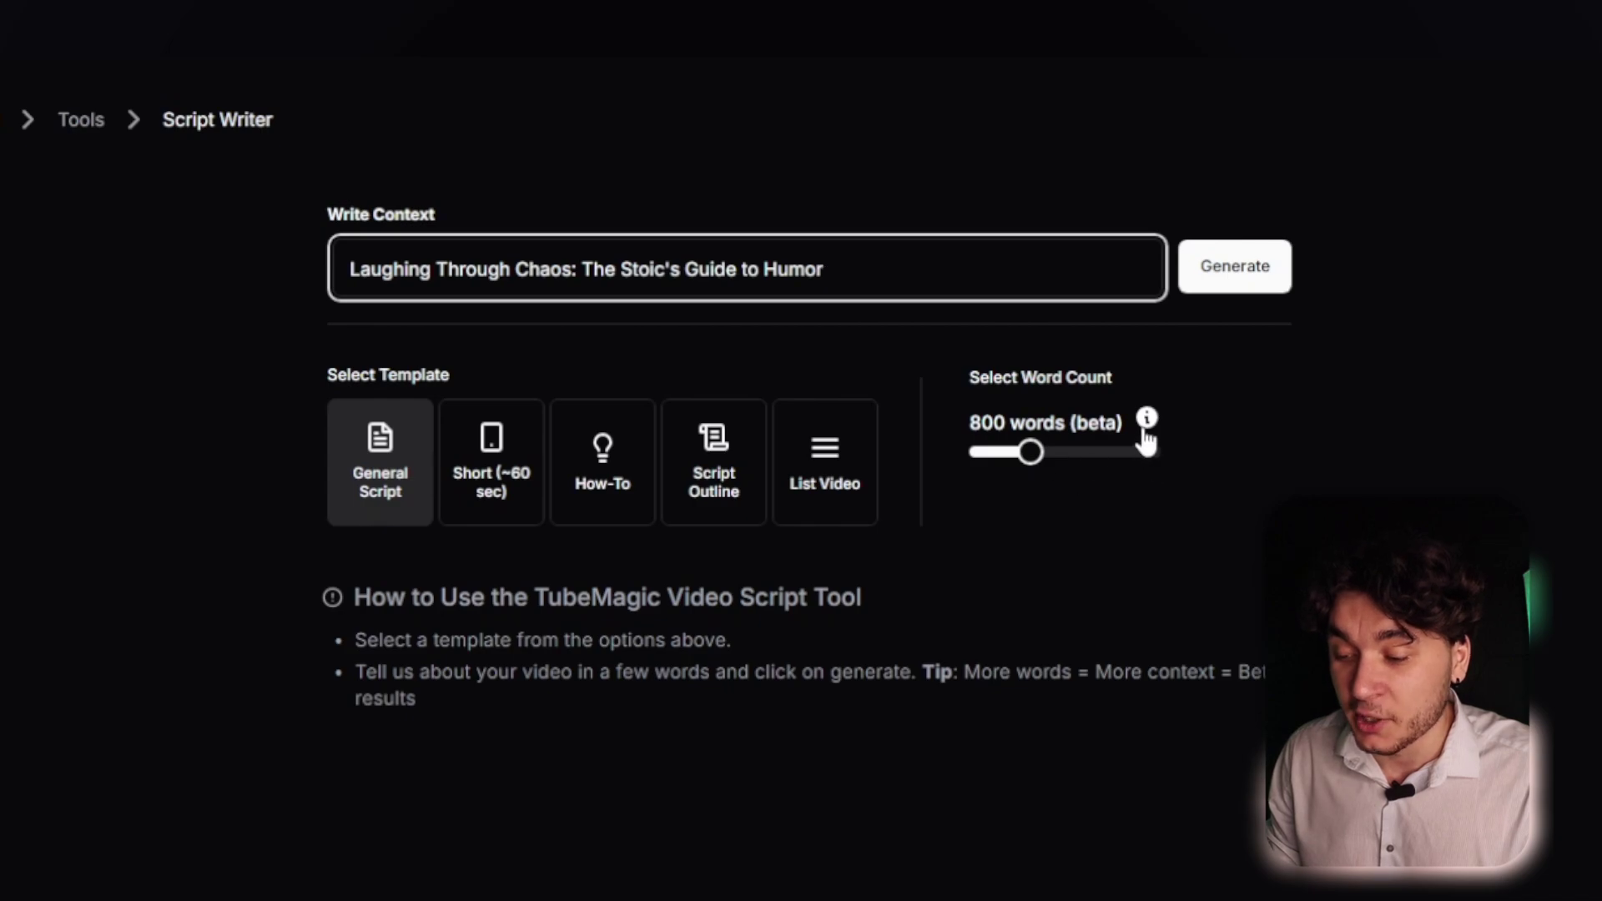
Set the word count to 600 words and generate the script with the General Script template
{"action": "mouse_move", "coordinate": [1147, 425]}
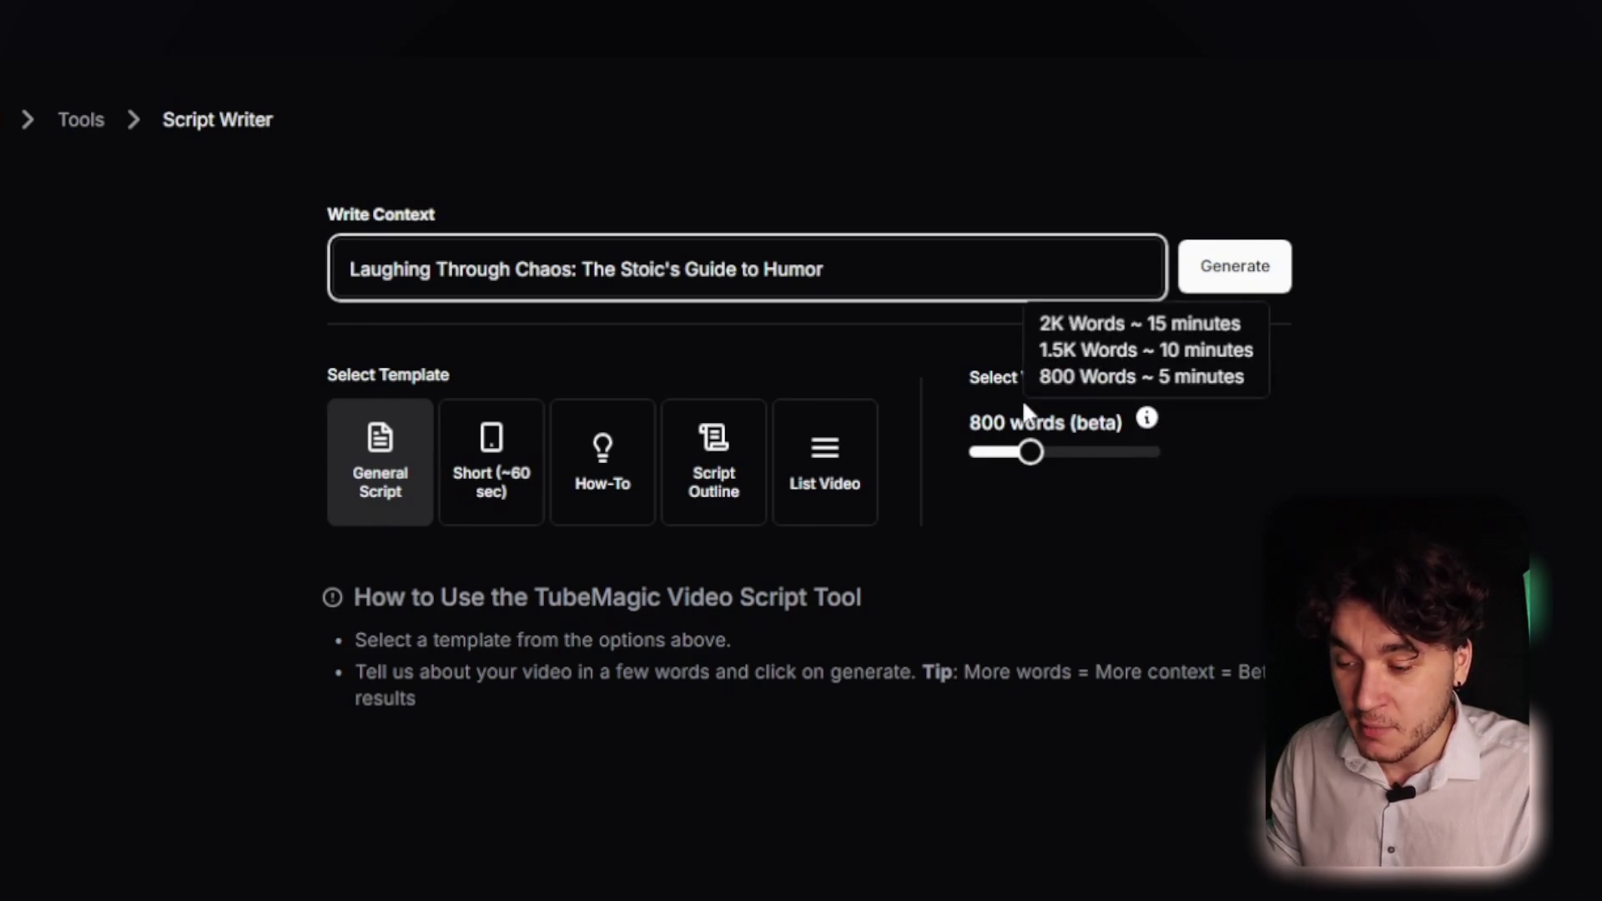
{"action": "left_click_drag", "start_coordinate": [1030, 454], "coordinate": [1012, 459]}
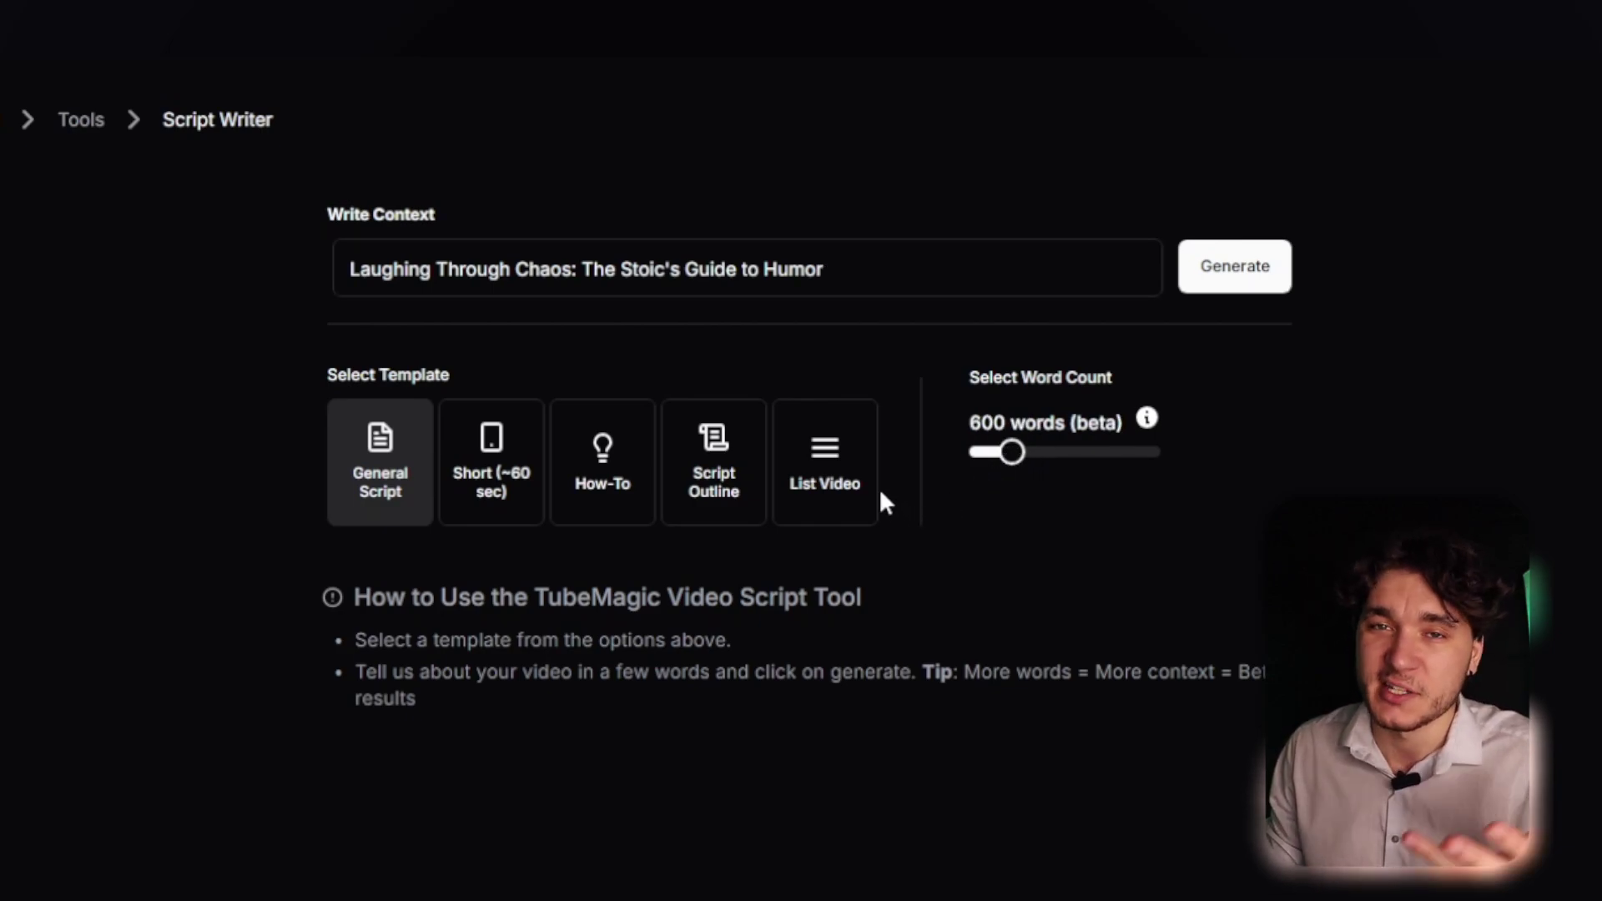
{"action": "left_click", "coordinate": [1263, 292]}
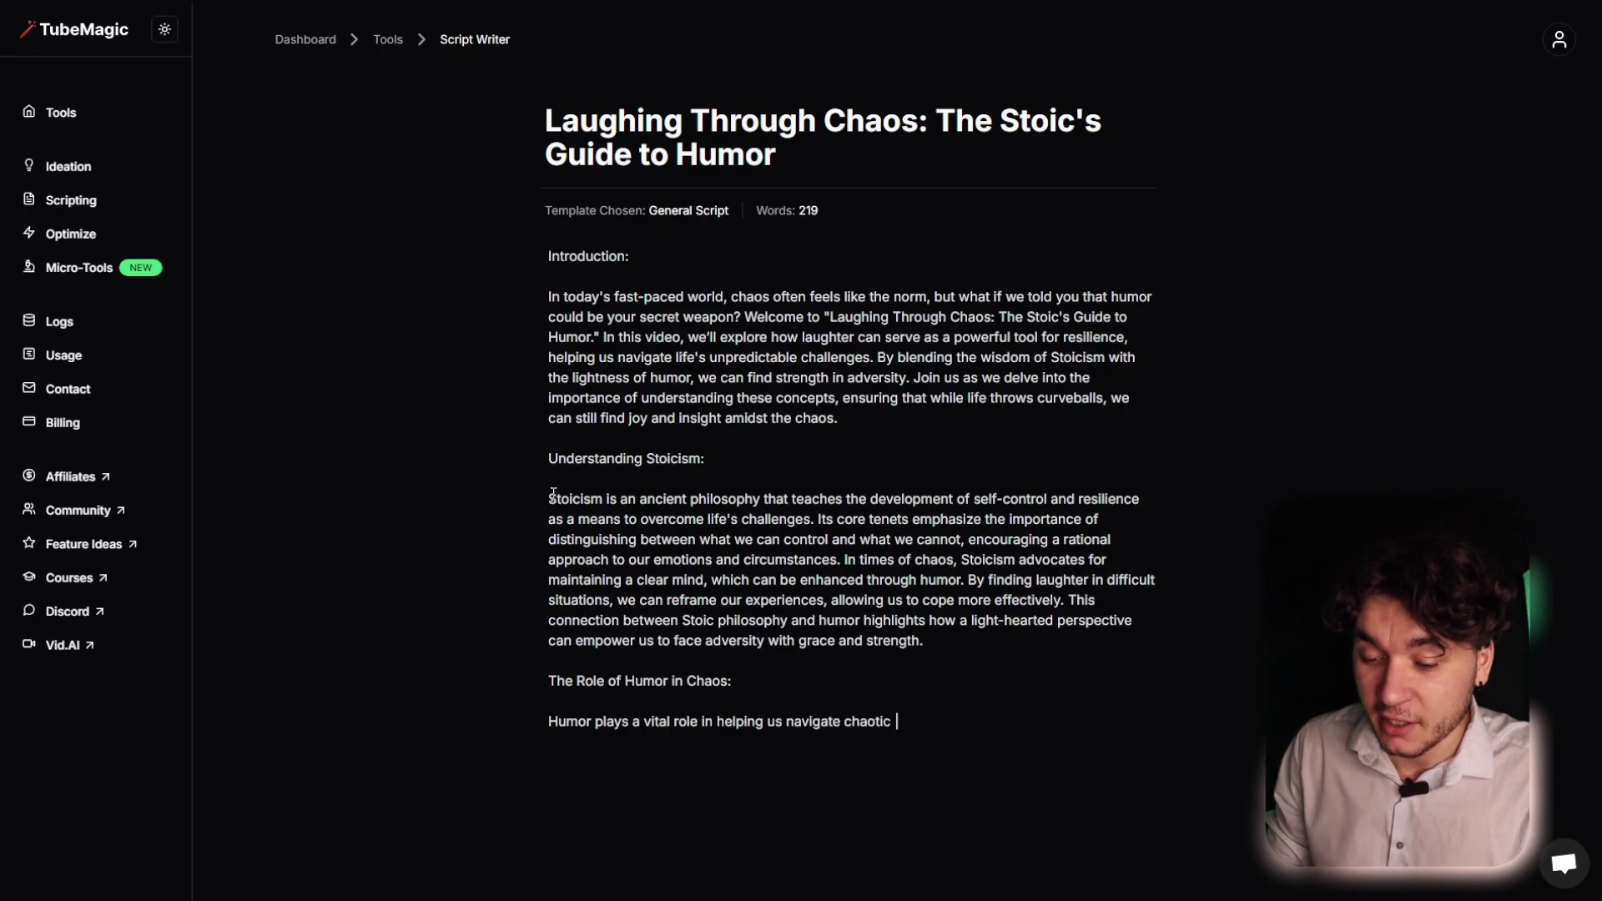
Copy the full generated script and paste it into the text-to-speech generator's text box
{"action": "scroll", "coordinate": [584, 417], "scroll_direction": "down", "scroll_amount": 5}
{"action": "left_click_drag", "start_coordinate": [540, 271], "coordinate": [1122, 830]}
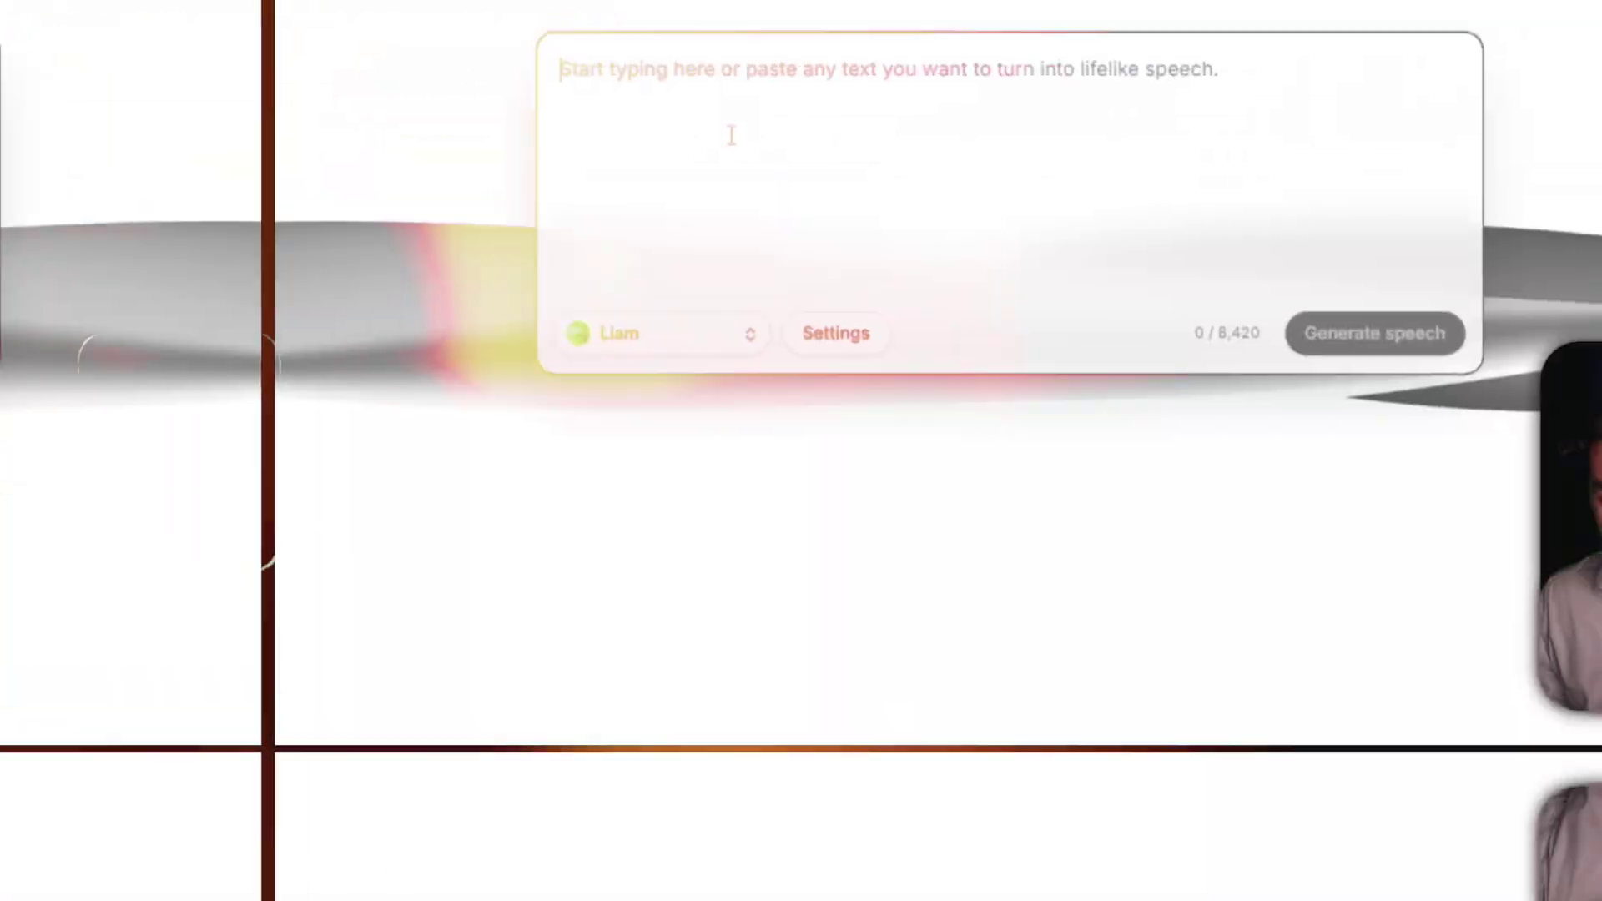
{"action": "key", "text": "ctrl+v"}
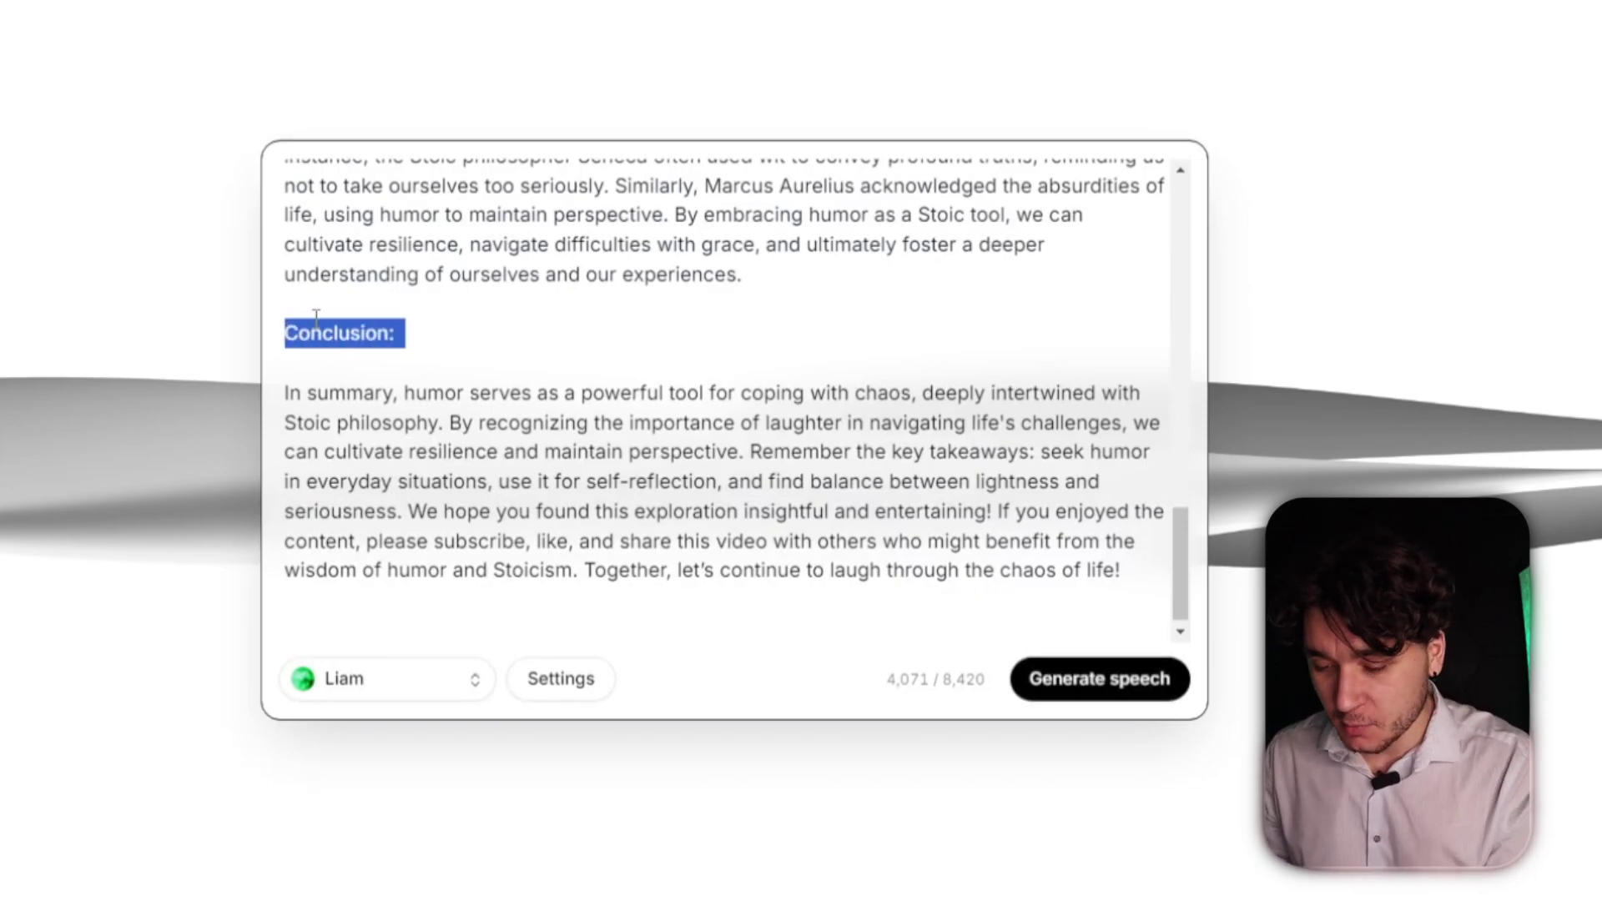
Delete the section headings from the pasted script, including "Conclusion:", "Practical Applications of Humor:" and "The Role of Humor in Chaos:"
{"action": "key", "text": "BackSpace"}
{"action": "scroll", "coordinate": [384, 342], "scroll_direction": "up", "scroll_amount": 5}
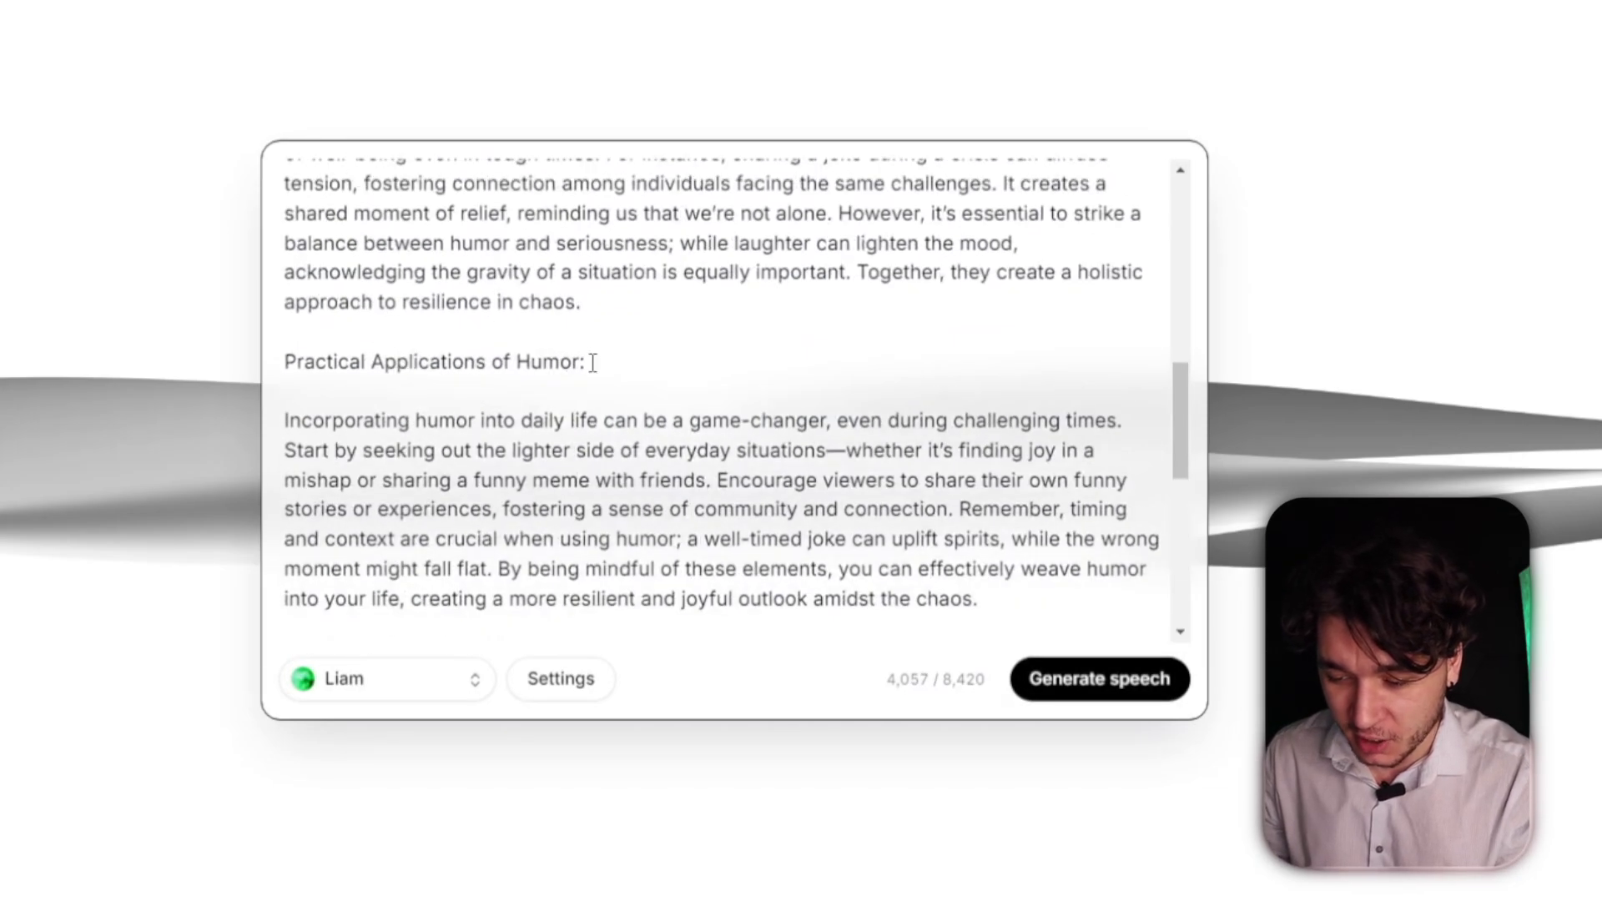
{"action": "key", "text": "BackSpace"}
{"action": "key", "text": "BackSpace"}
{"action": "key", "text": "BackSpace"}
{"action": "scroll", "coordinate": [364, 422], "scroll_direction": "up", "scroll_amount": 5}
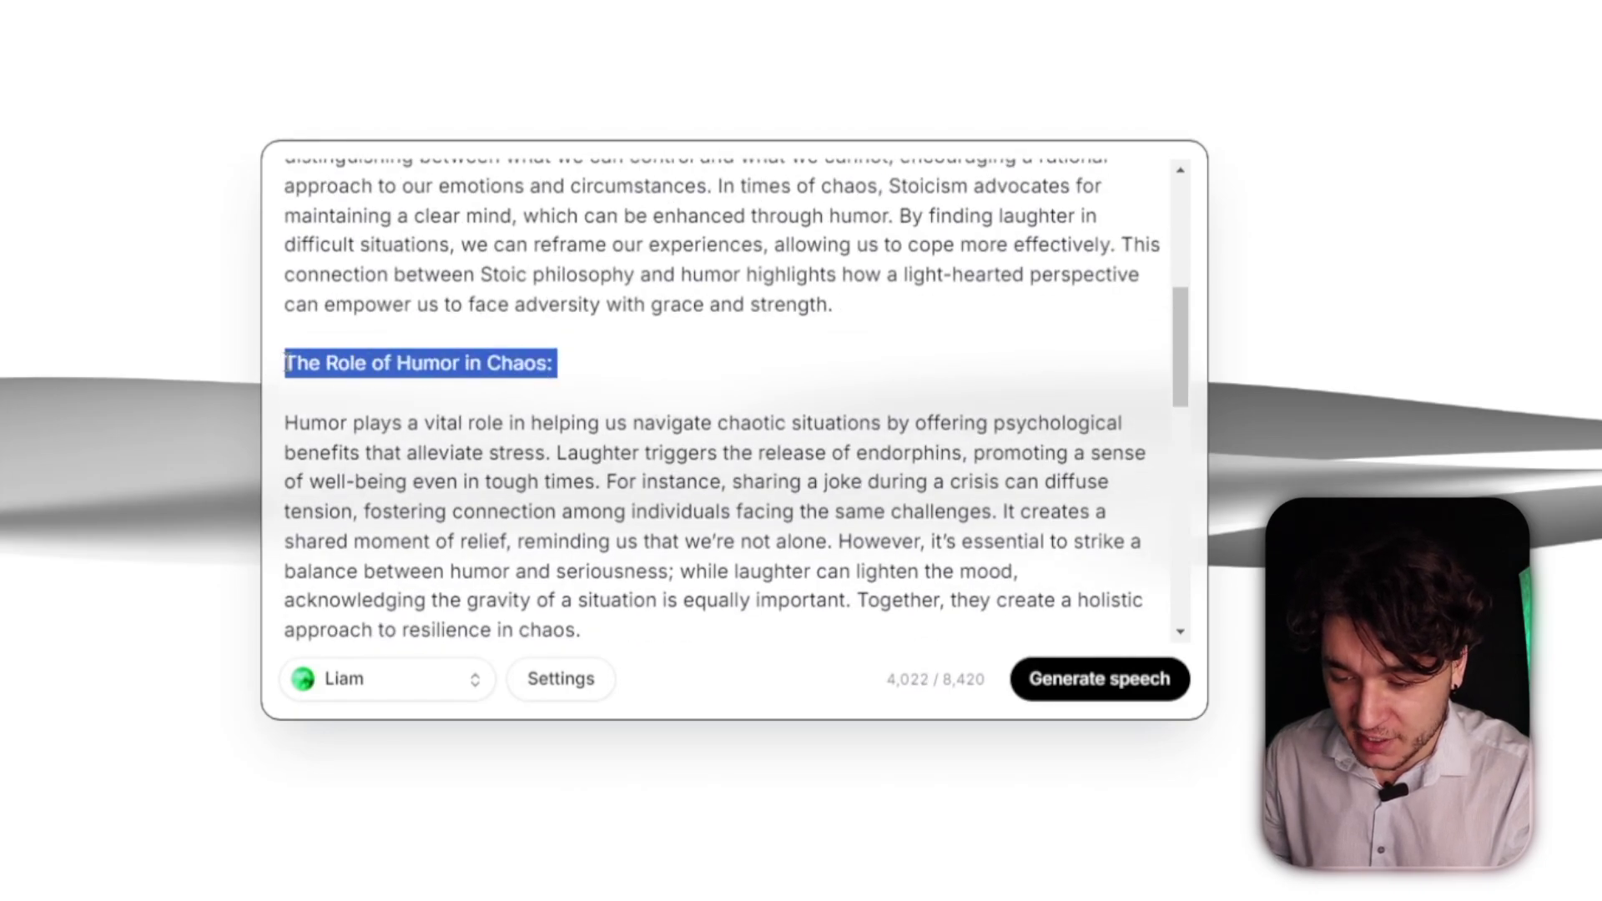
{"action": "key", "text": "BackSpace"}
{"action": "scroll", "coordinate": [338, 542], "scroll_direction": "up", "scroll_amount": 5}
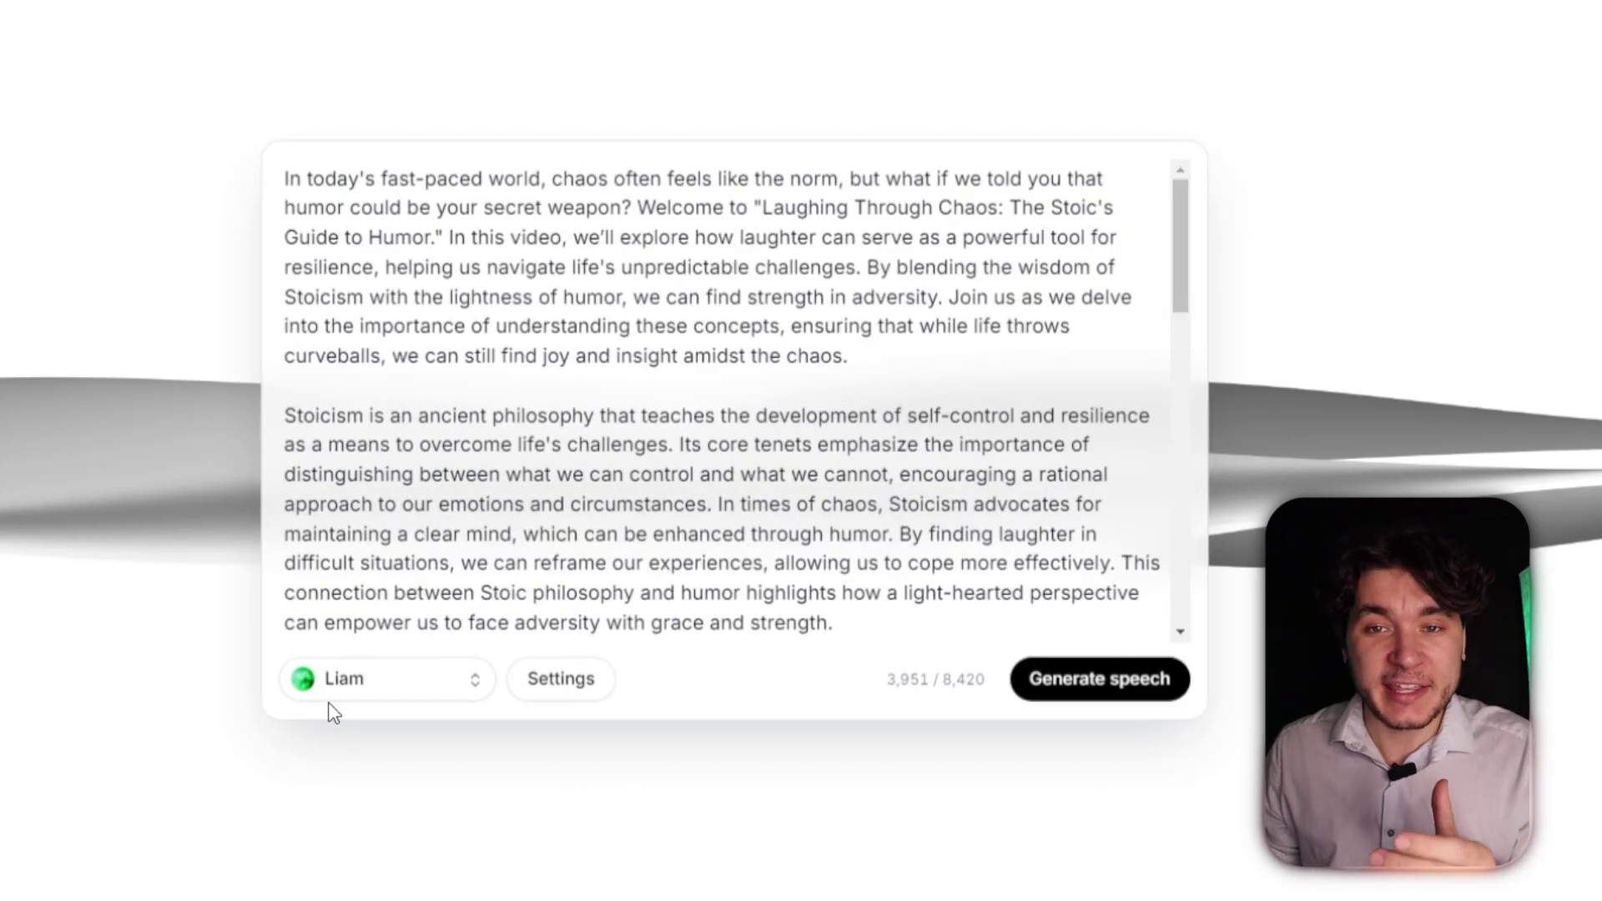
Preview the available voices, choose Daniel as the narrator and generate the speech from the cleaned script
{"action": "left_click", "coordinate": [372, 683]}
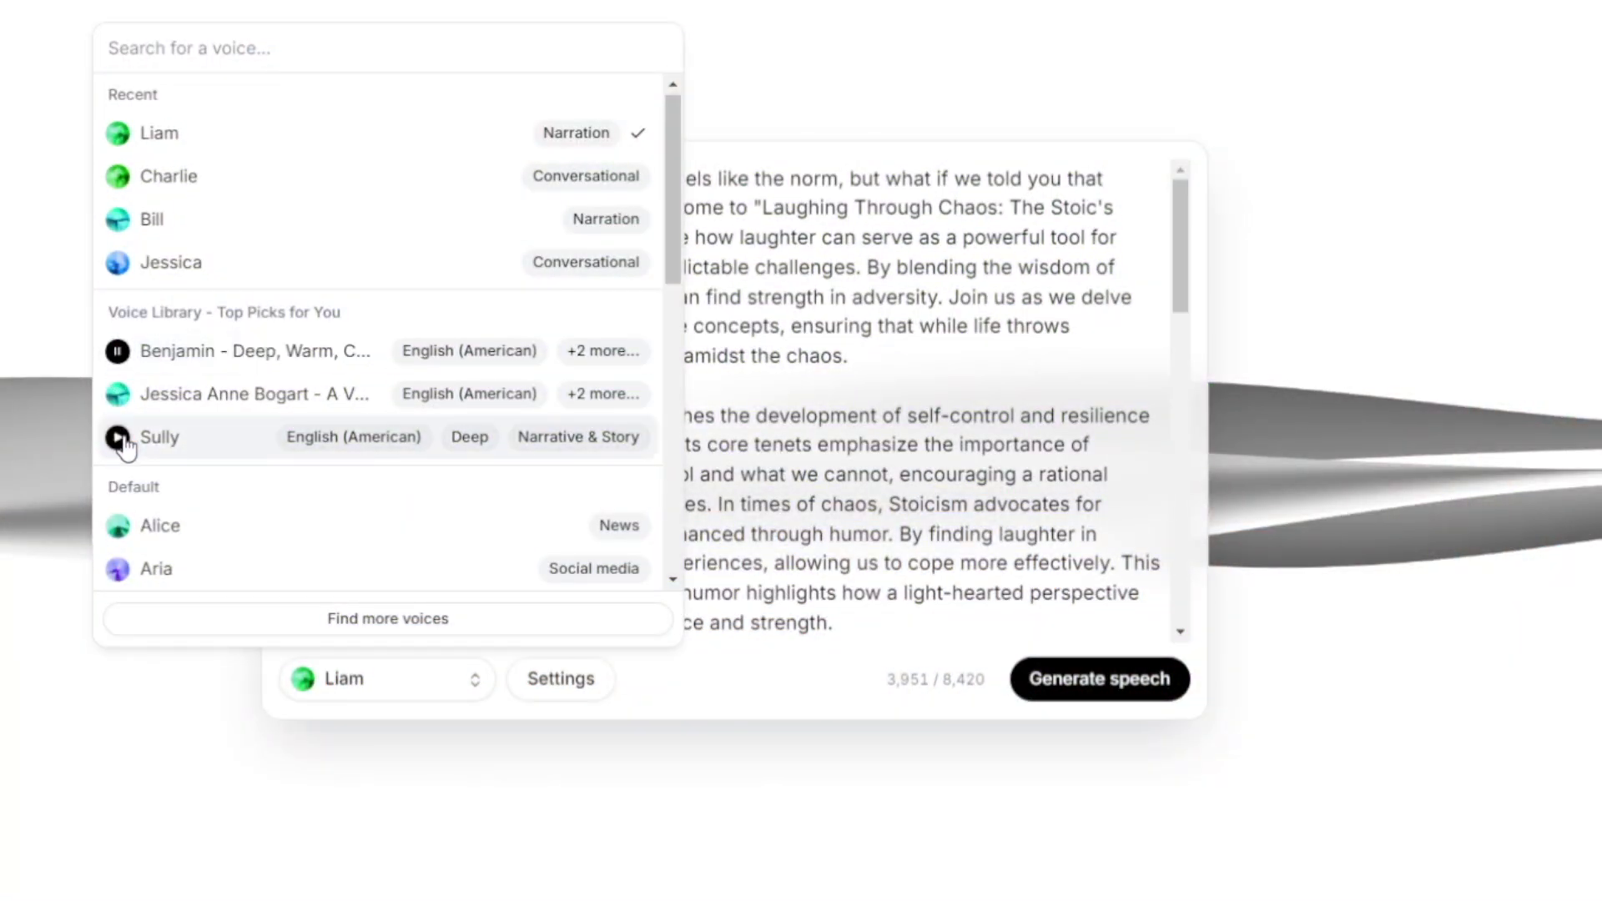
{"action": "scroll", "coordinate": [132, 417], "scroll_direction": "down", "scroll_amount": 6}
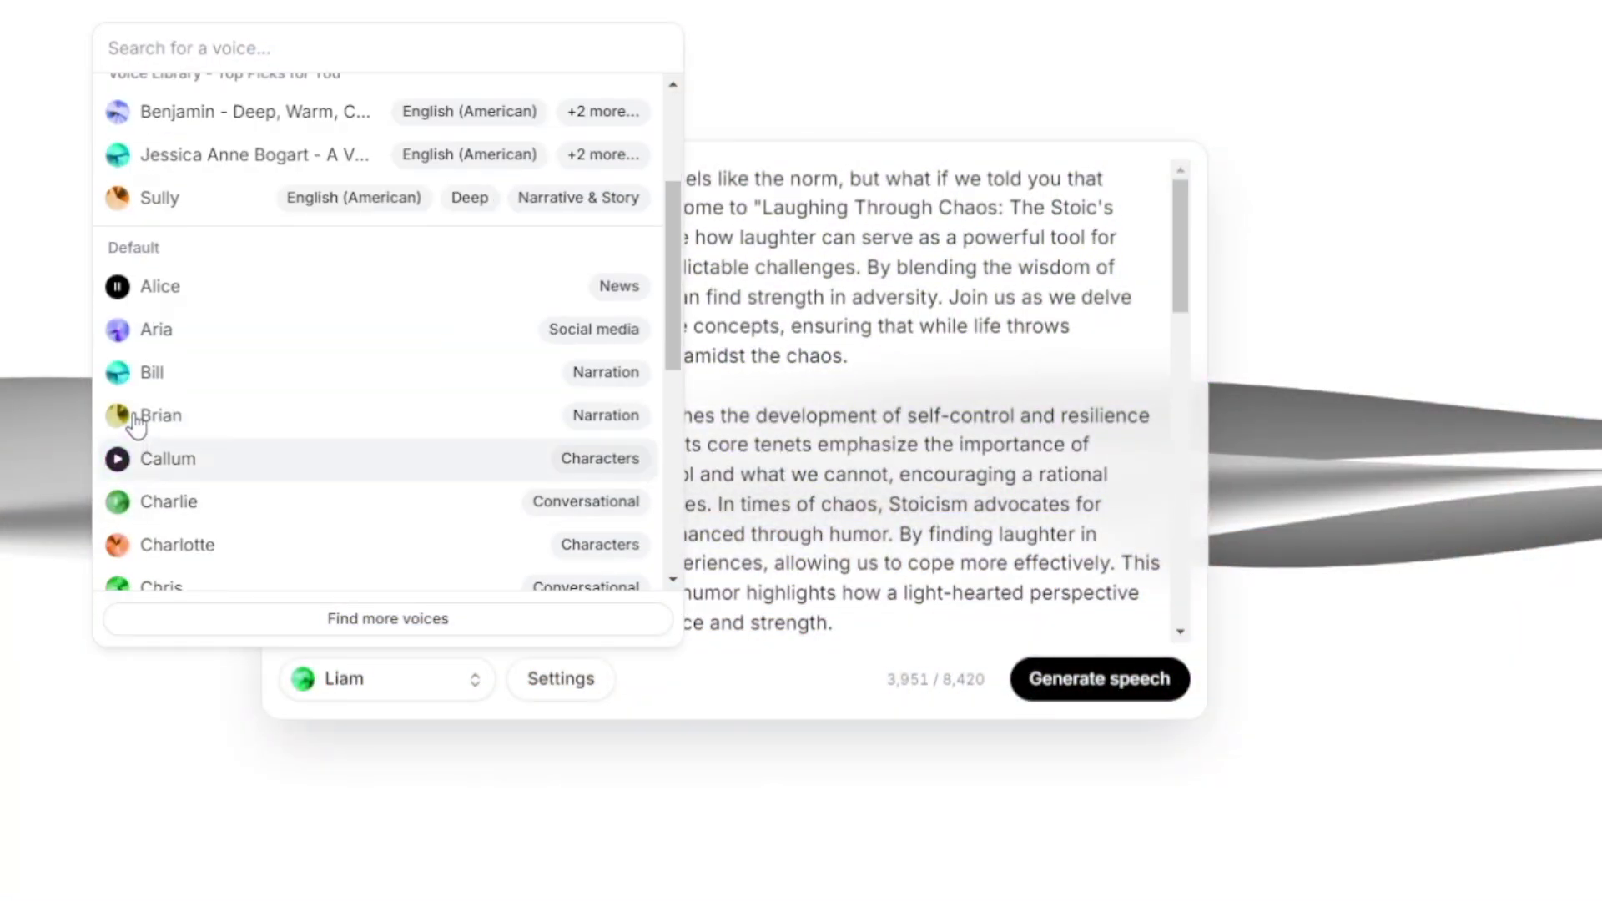
{"action": "left_click", "coordinate": [117, 367]}
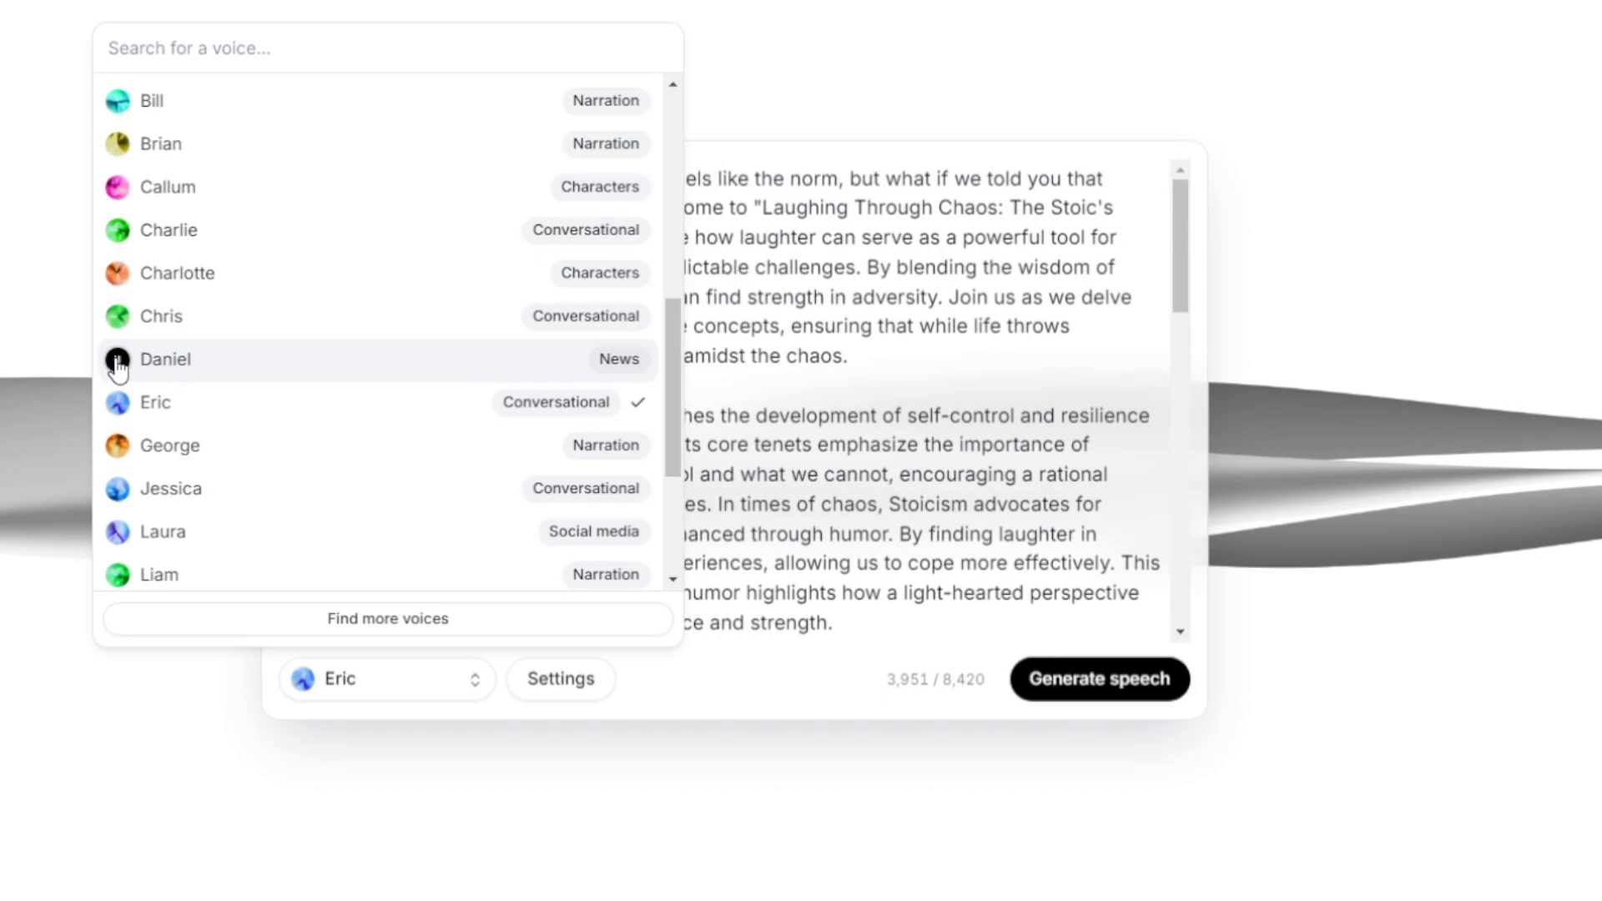
{"action": "left_click", "coordinate": [167, 358]}
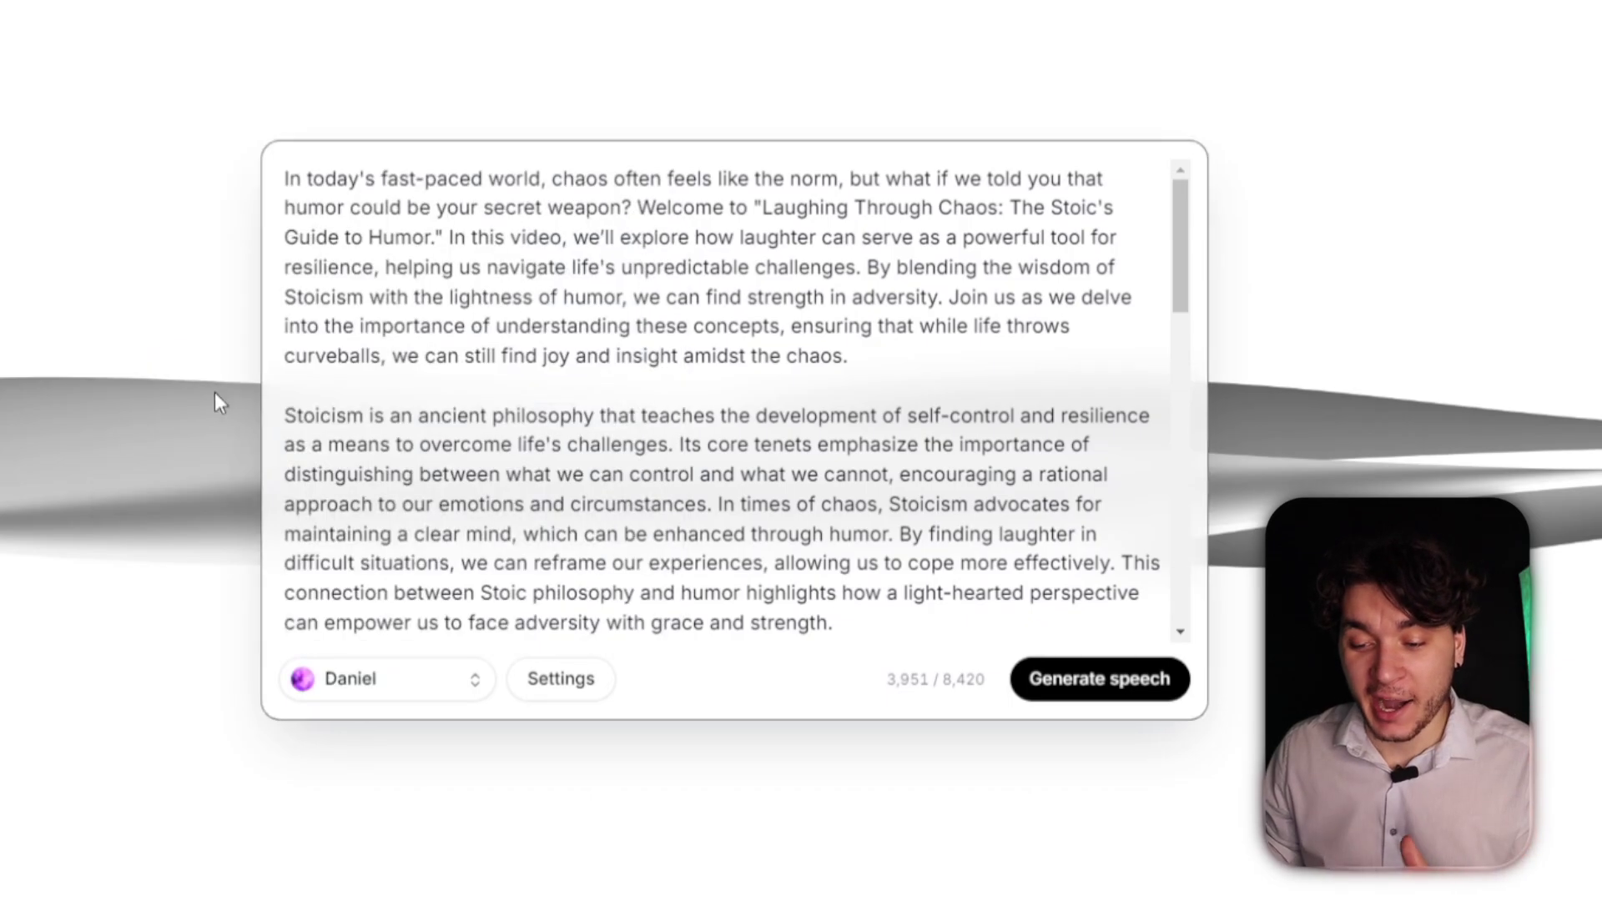
{"action": "left_click", "coordinate": [1074, 685]}
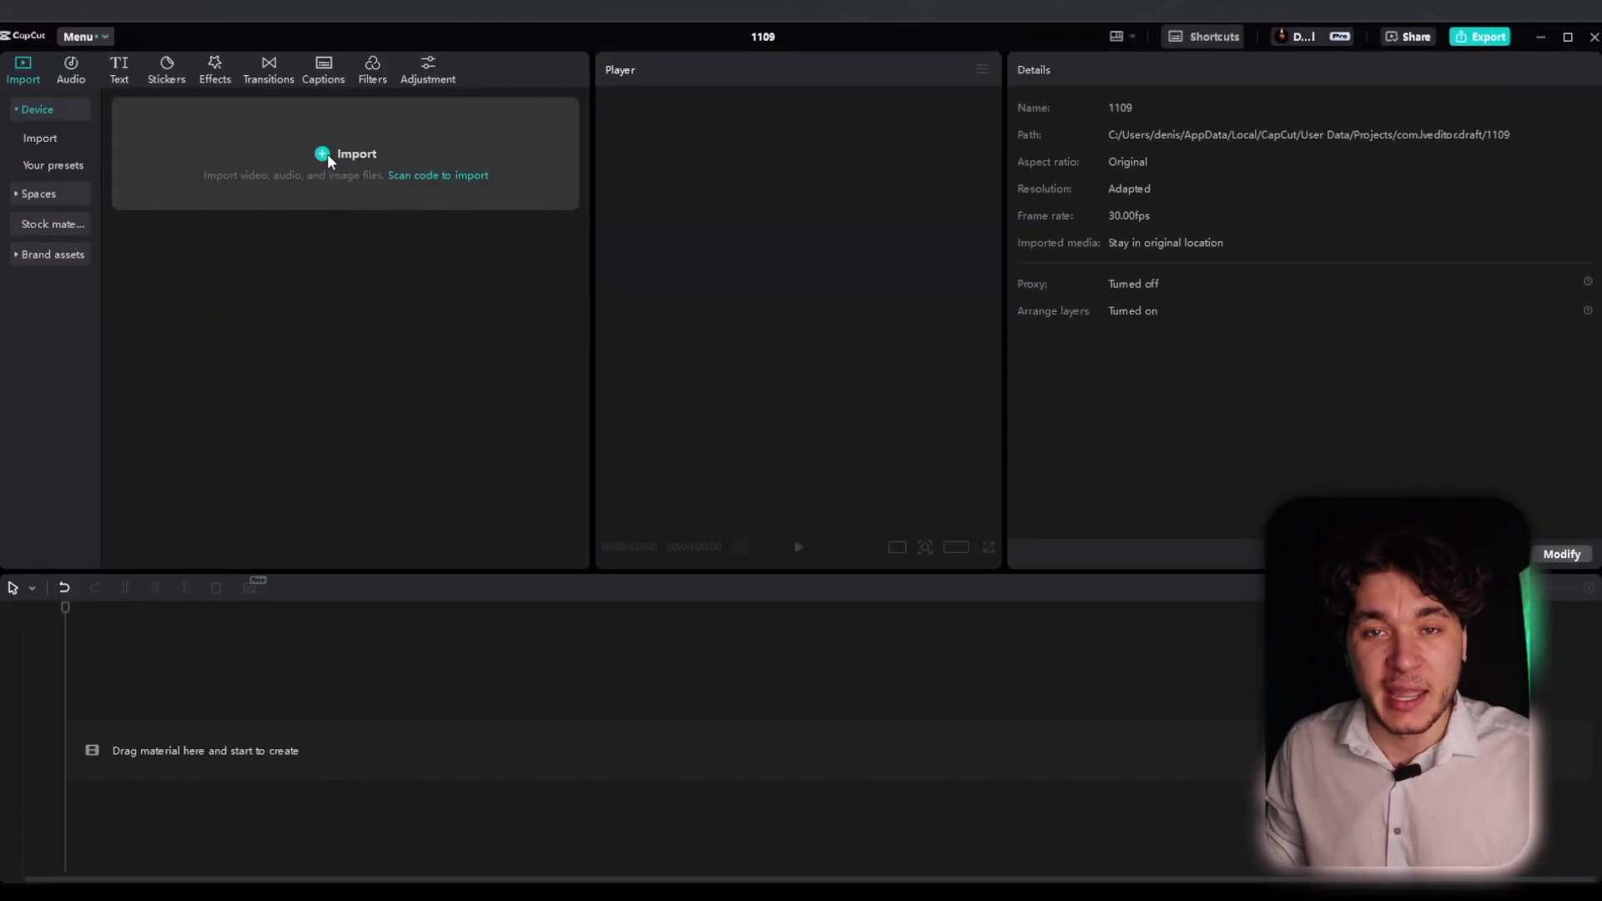
In CapCut, import the ElevenLabs voiceover MP3 and place it on the empty timeline
{"action": "left_click", "coordinate": [326, 154]}
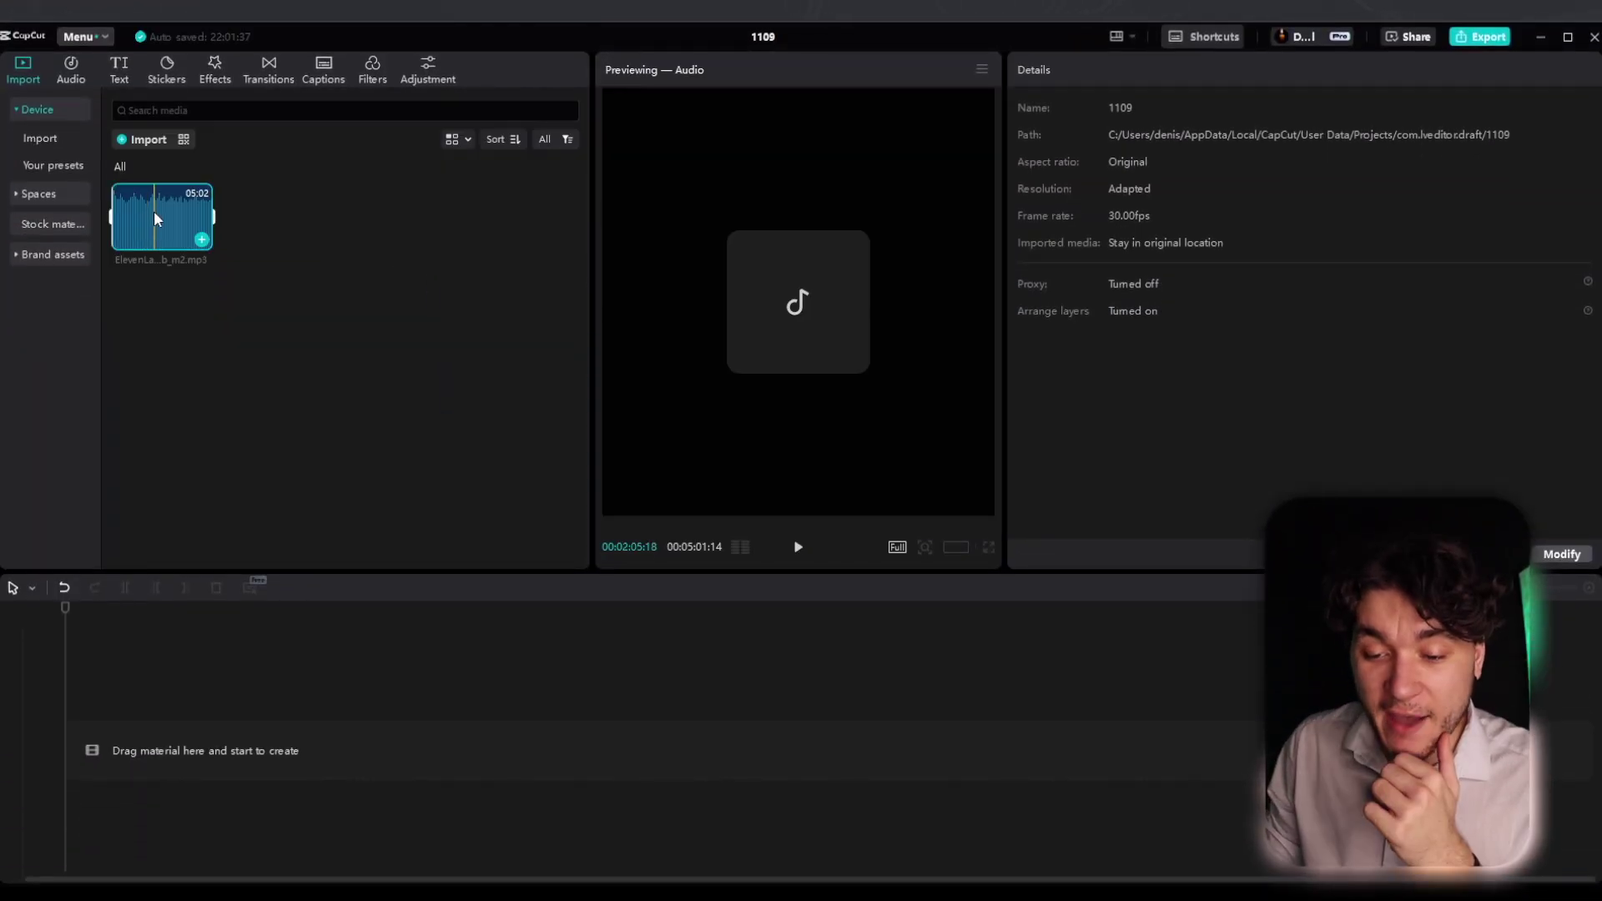
{"action": "left_click_drag", "start_coordinate": [154, 211], "coordinate": [242, 813]}
In Midjourney on Discord, generate images with /imagine and the prompt "a youtube profile picture for a serious philosophy channel"
{"action": "left_click", "coordinate": [225, 810]}
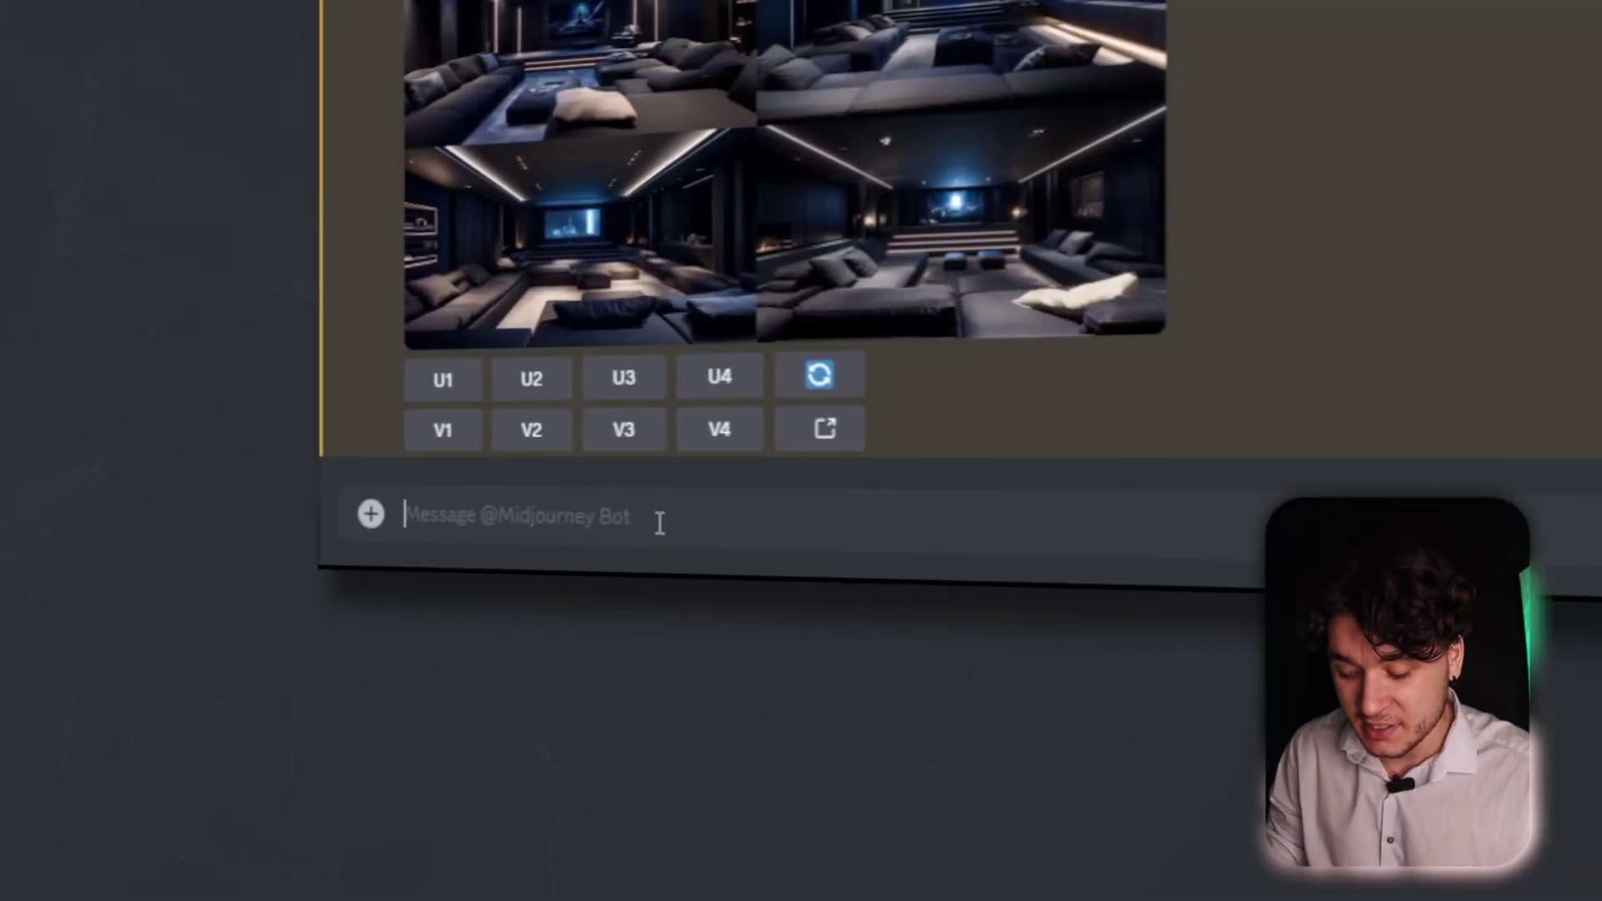
{"action": "type", "text": "/imagine"}
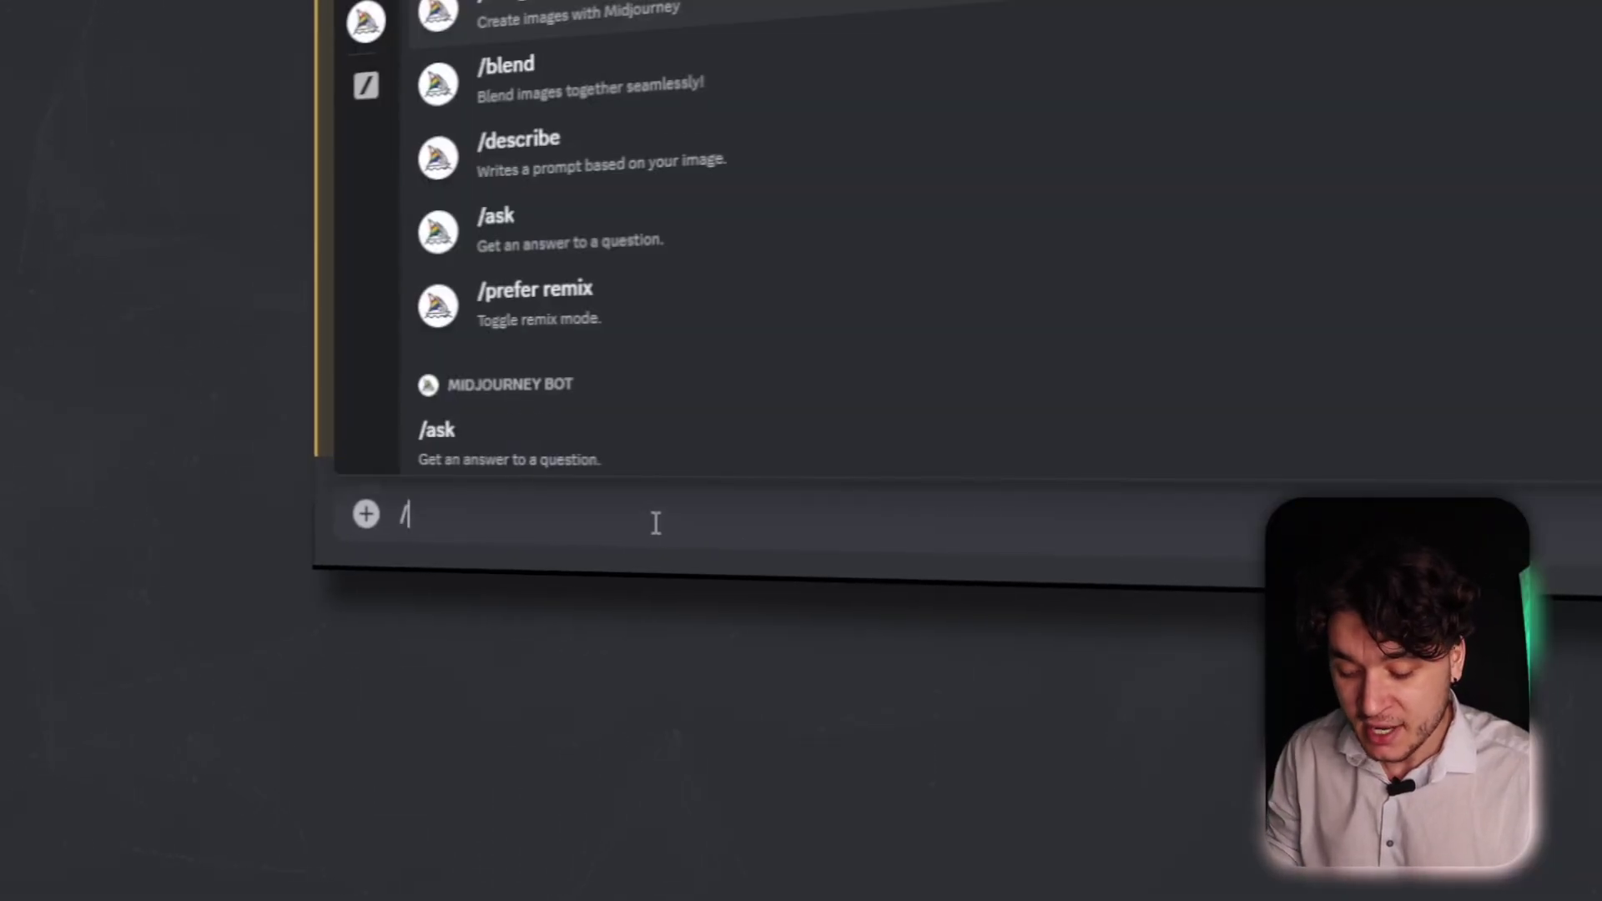
{"action": "key", "text": "Tab"}
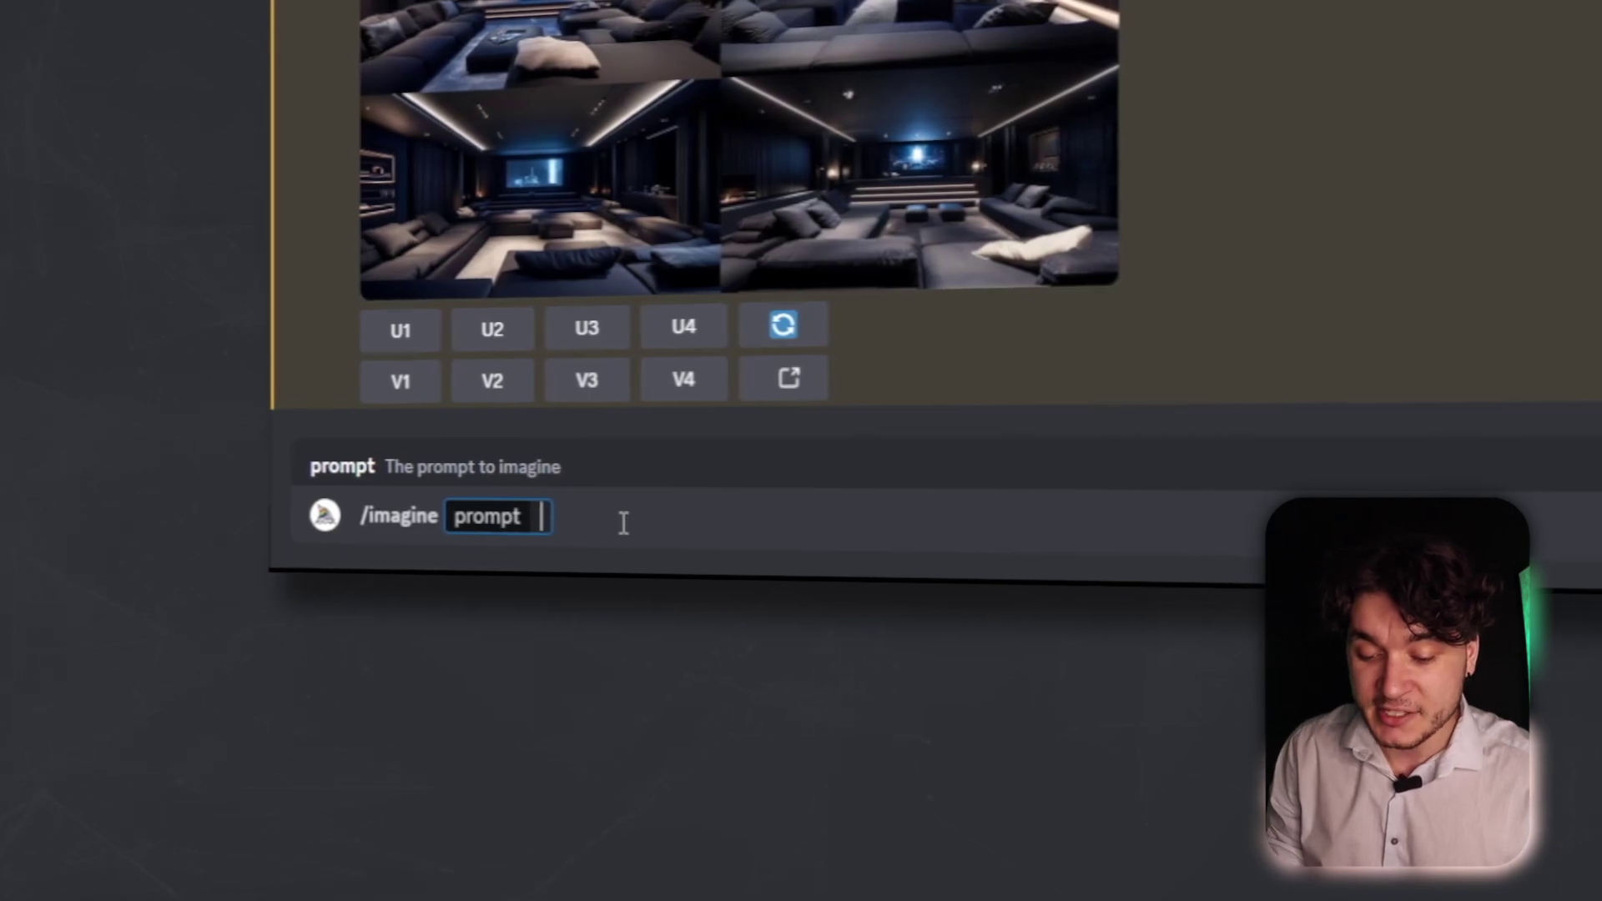
{"action": "type", "text": "a youtube profile picture for a s"}
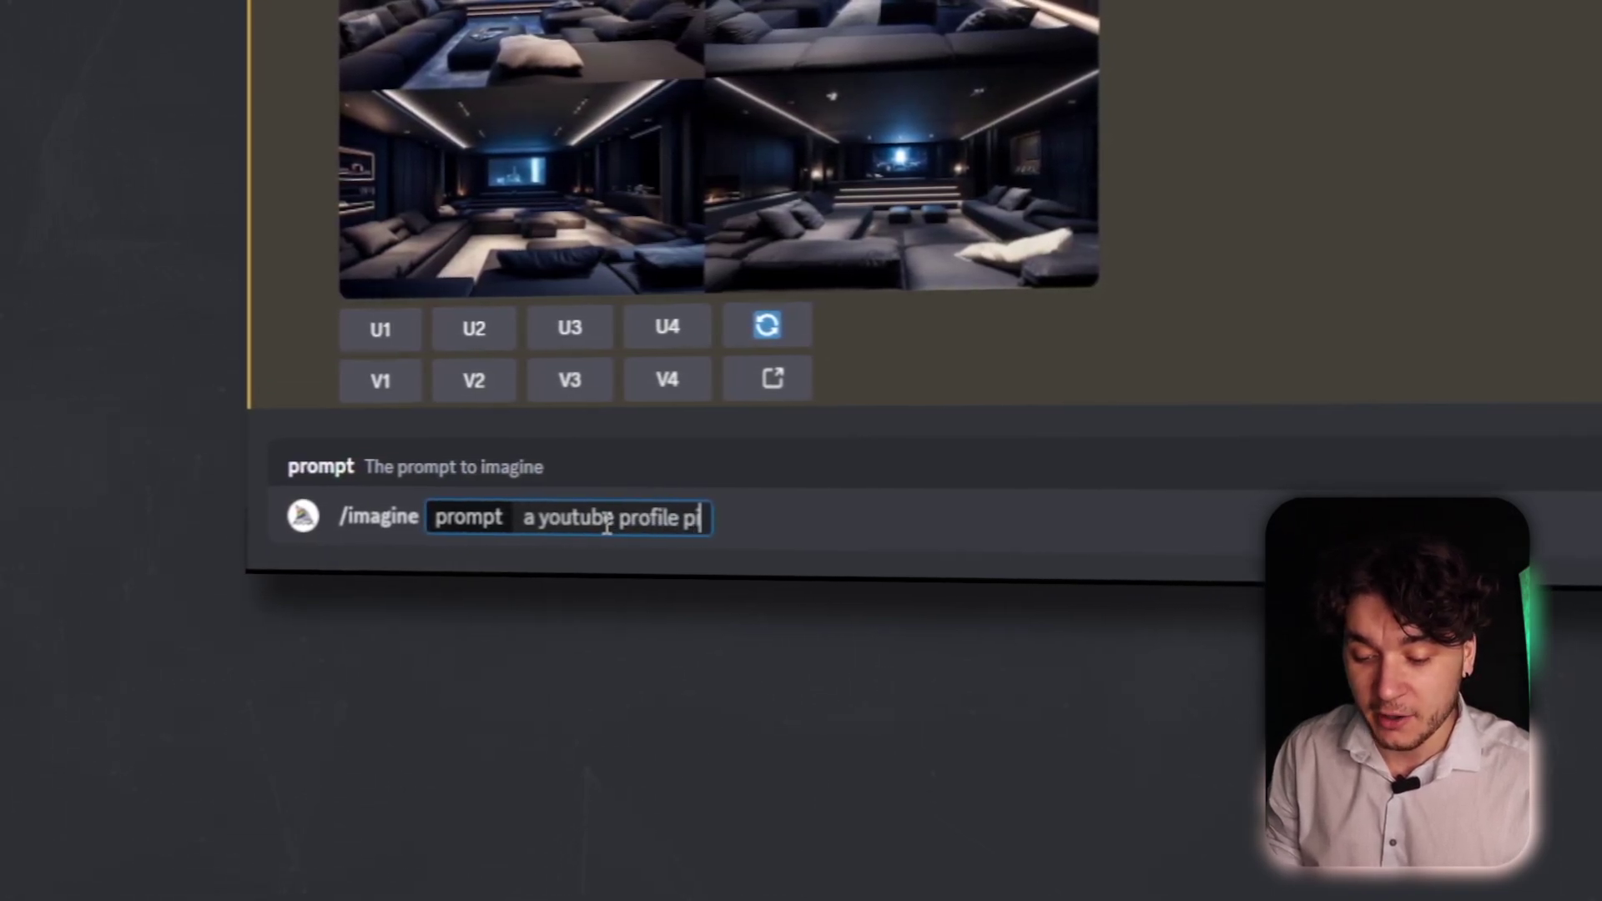
{"action": "type", "text": "erious philop"}
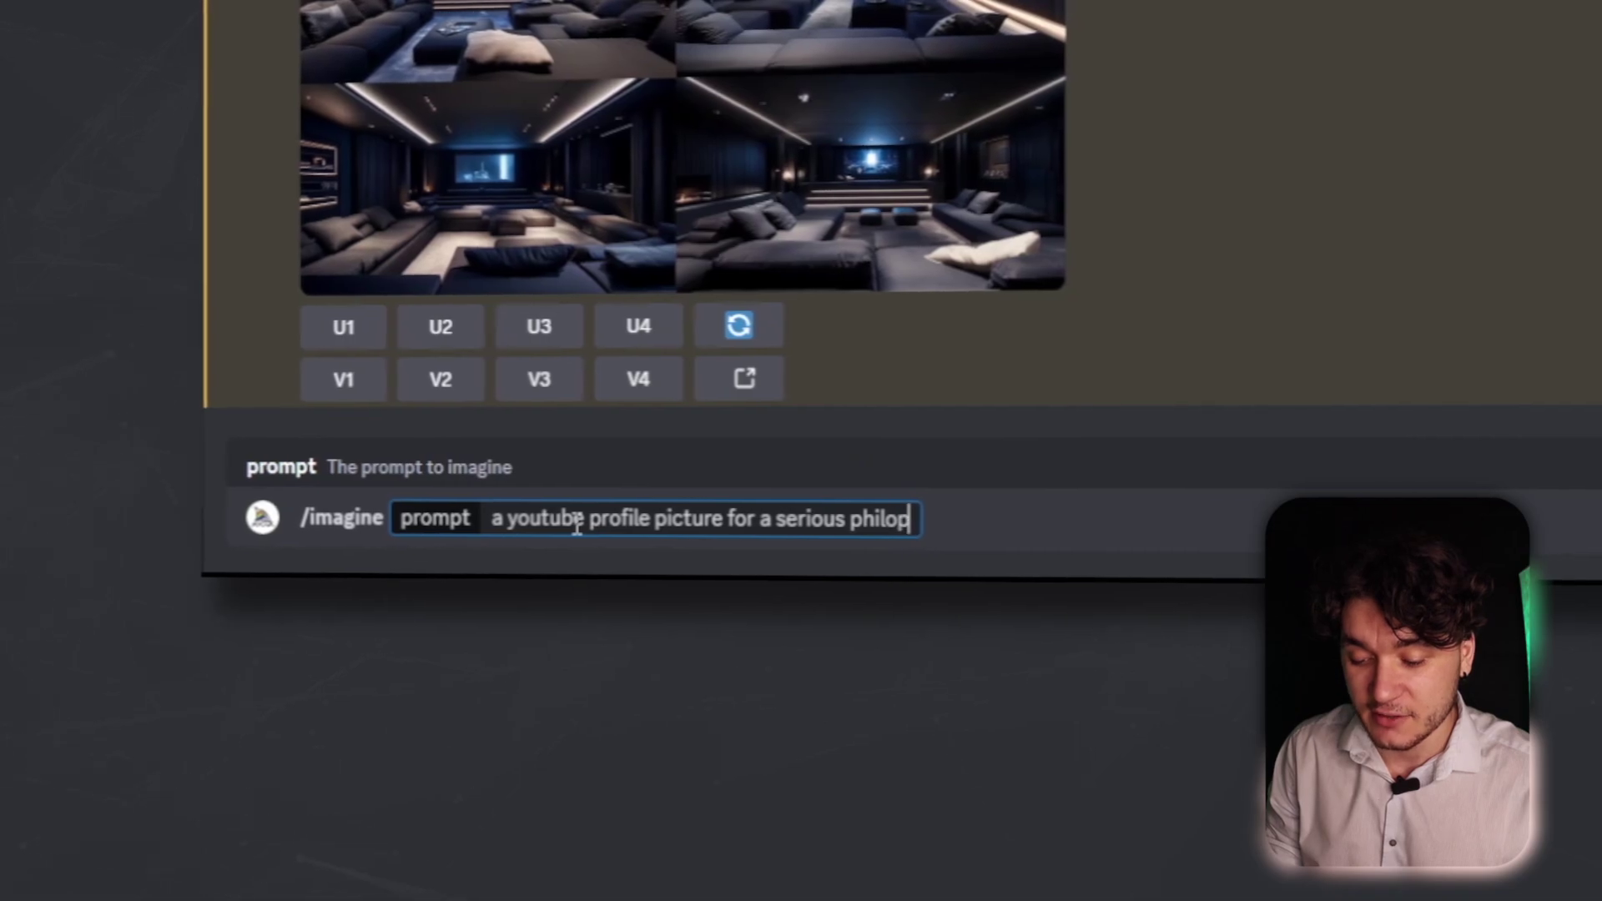
{"action": "key", "text": "BackSpace"}
{"action": "type", "text": "sophy channel"}
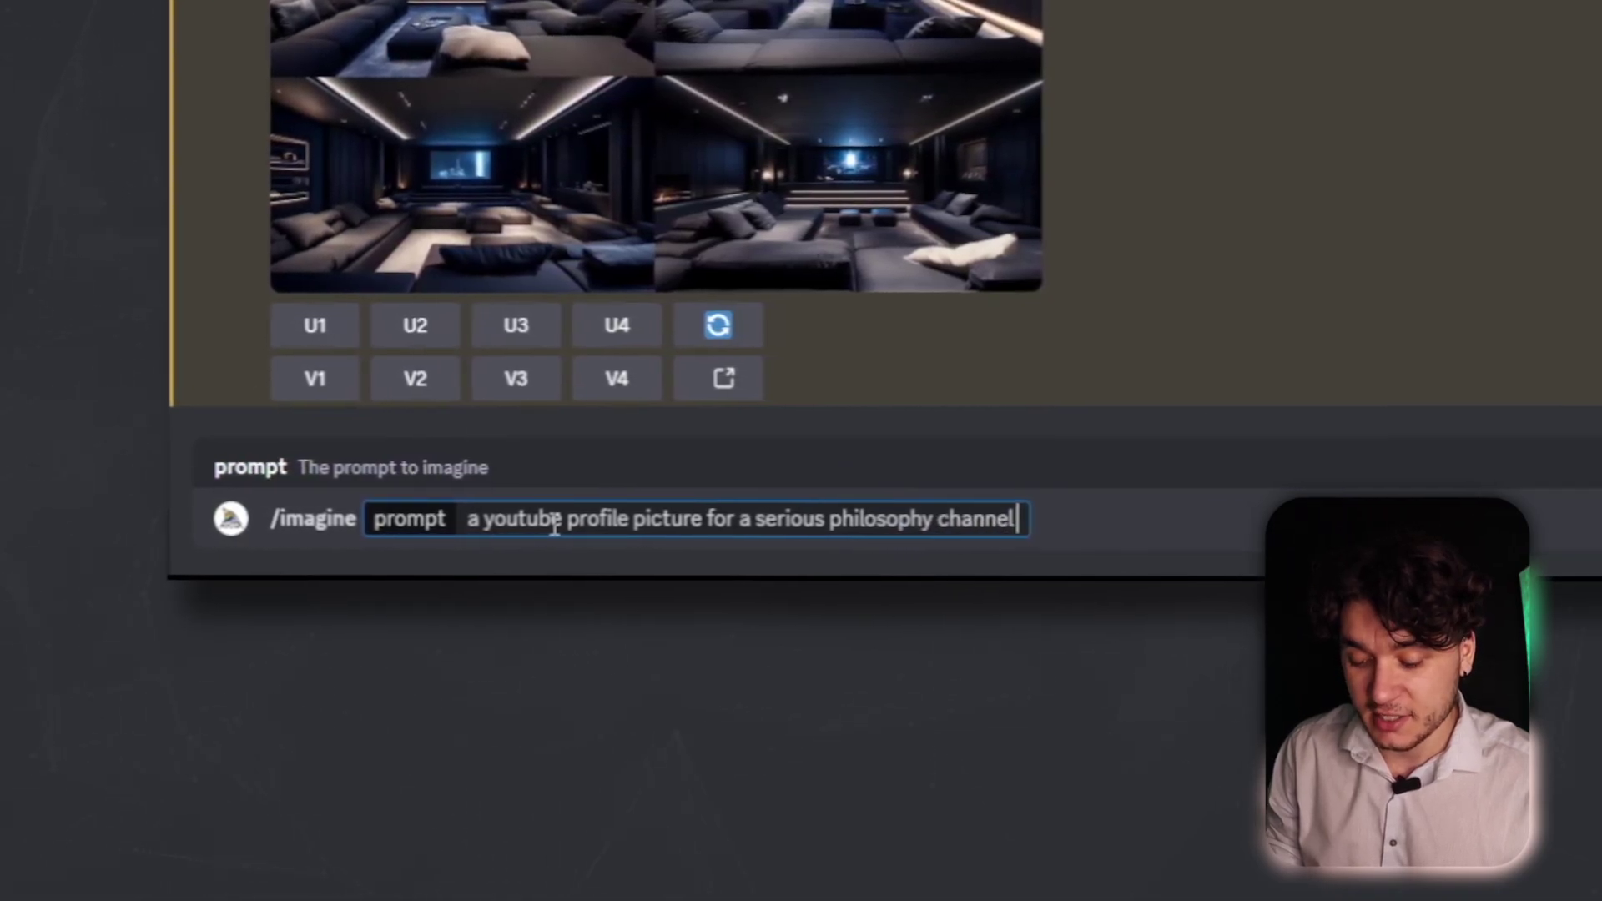
{"action": "key", "text": "Return"}
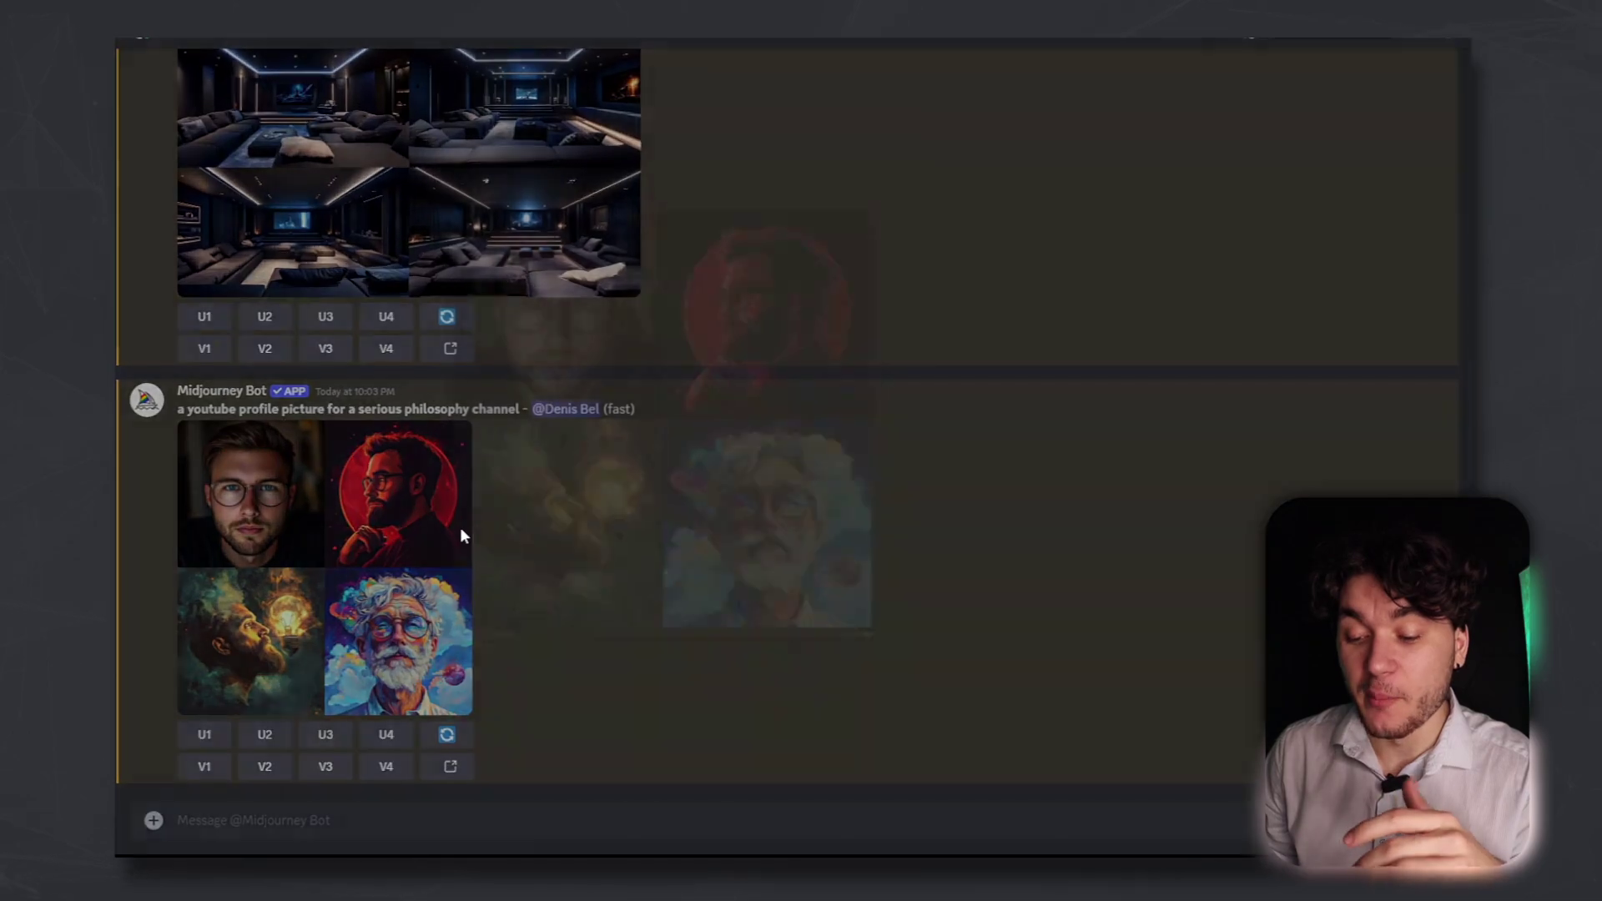
Preview the four generated profile pictures enlarged and upscale the fourth one, the white-bearded man with glasses
{"action": "left_click", "coordinate": [459, 527]}
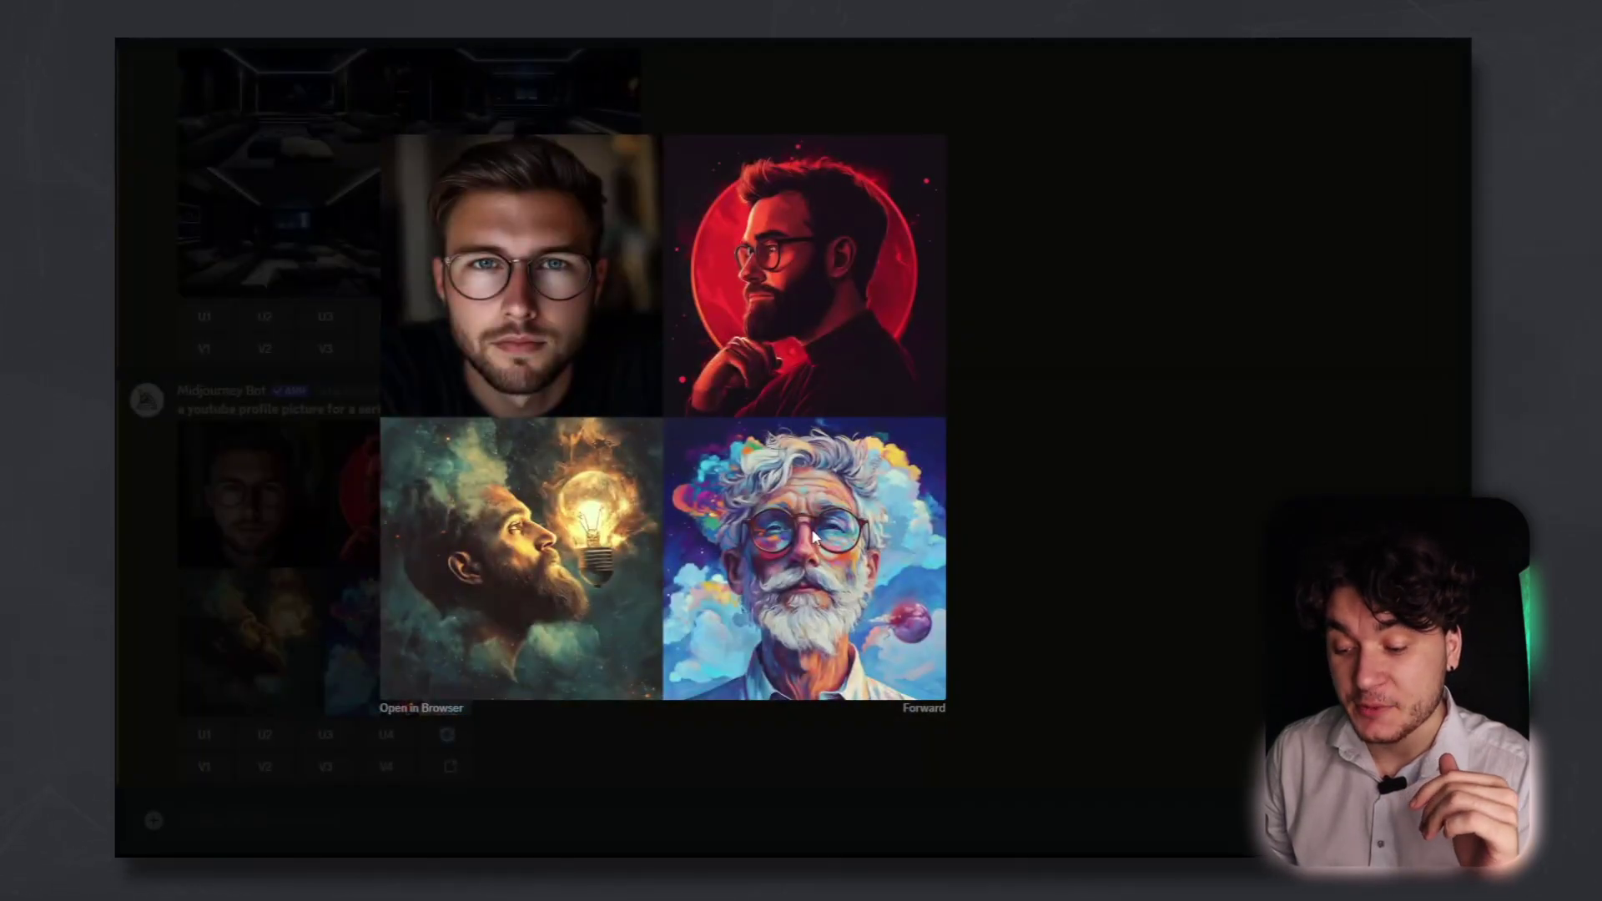
{"action": "left_click", "coordinate": [1076, 554]}
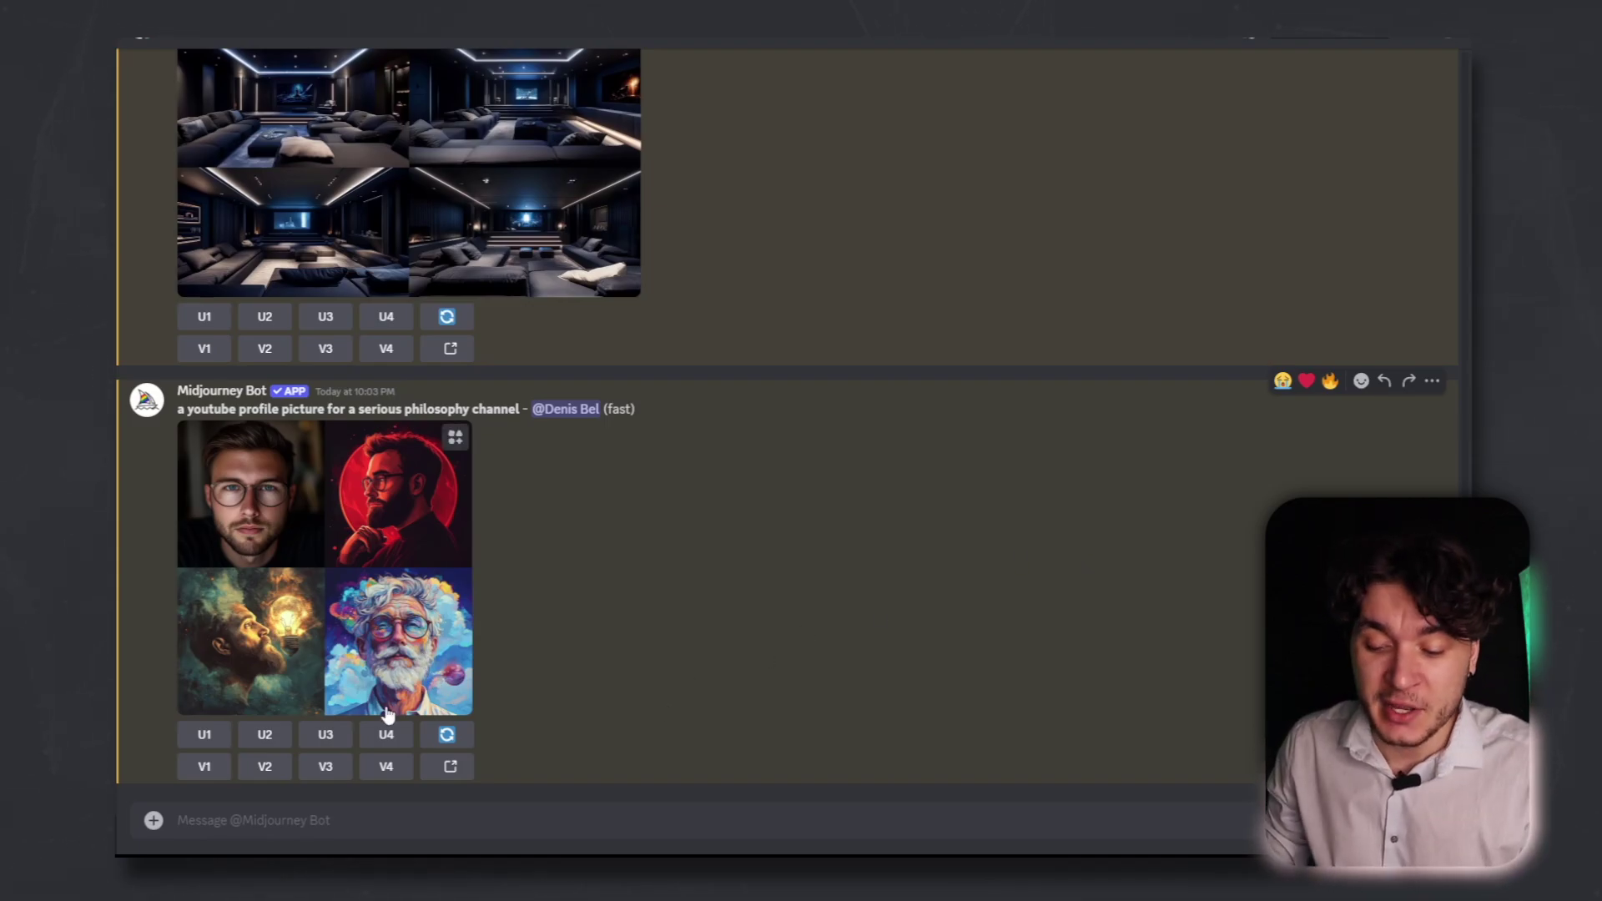
{"action": "left_click", "coordinate": [375, 735]}
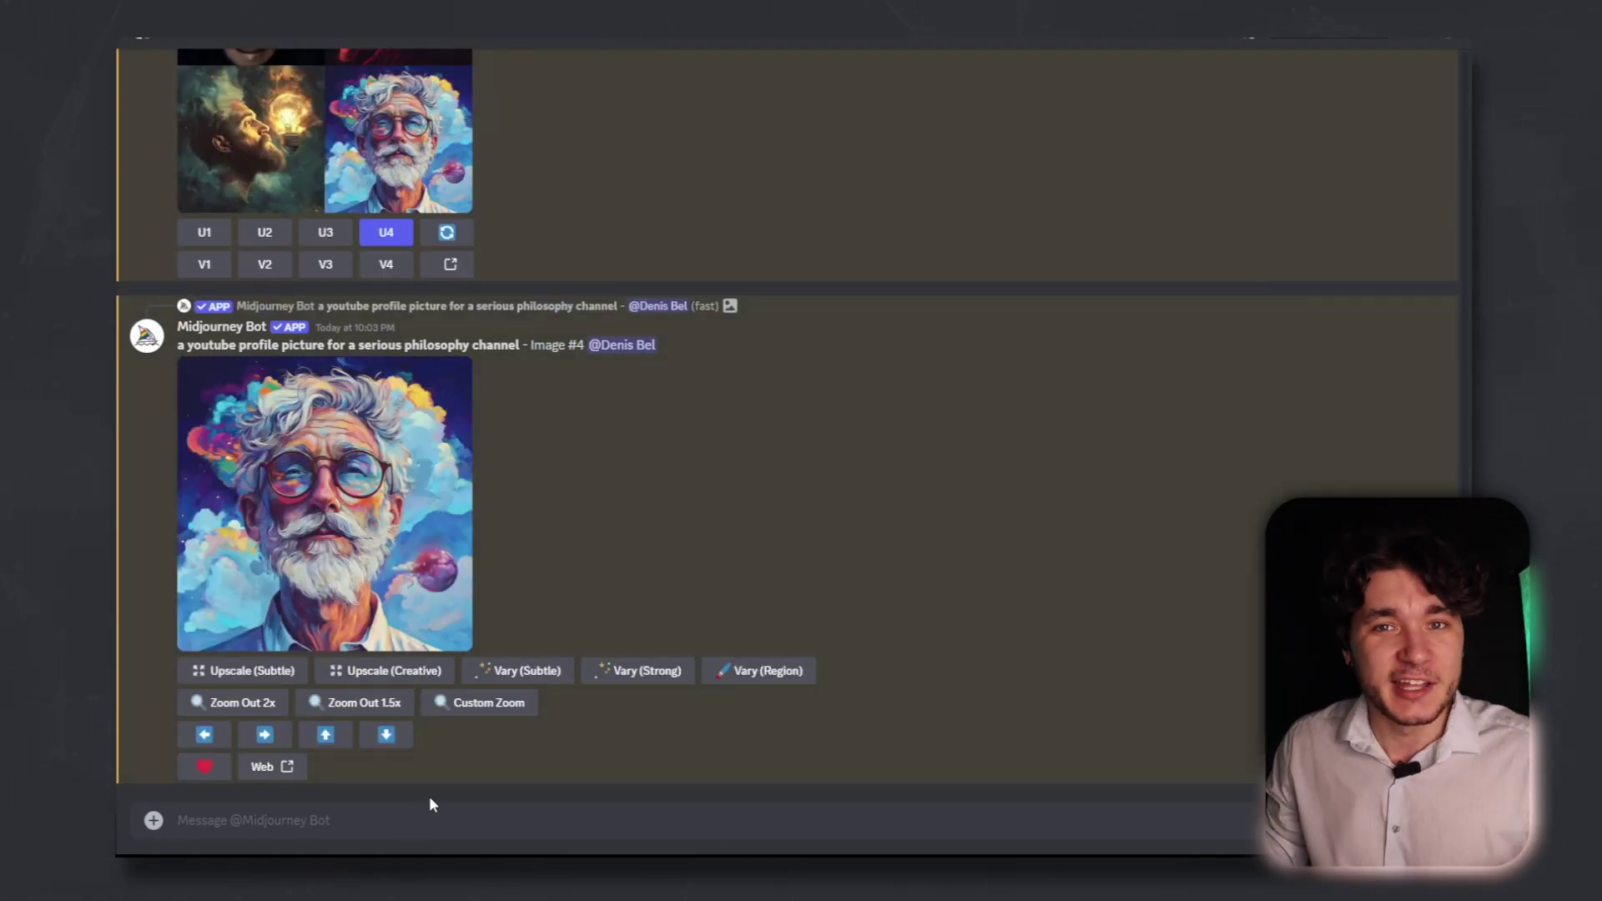
{"action": "left_click", "coordinate": [369, 813]}
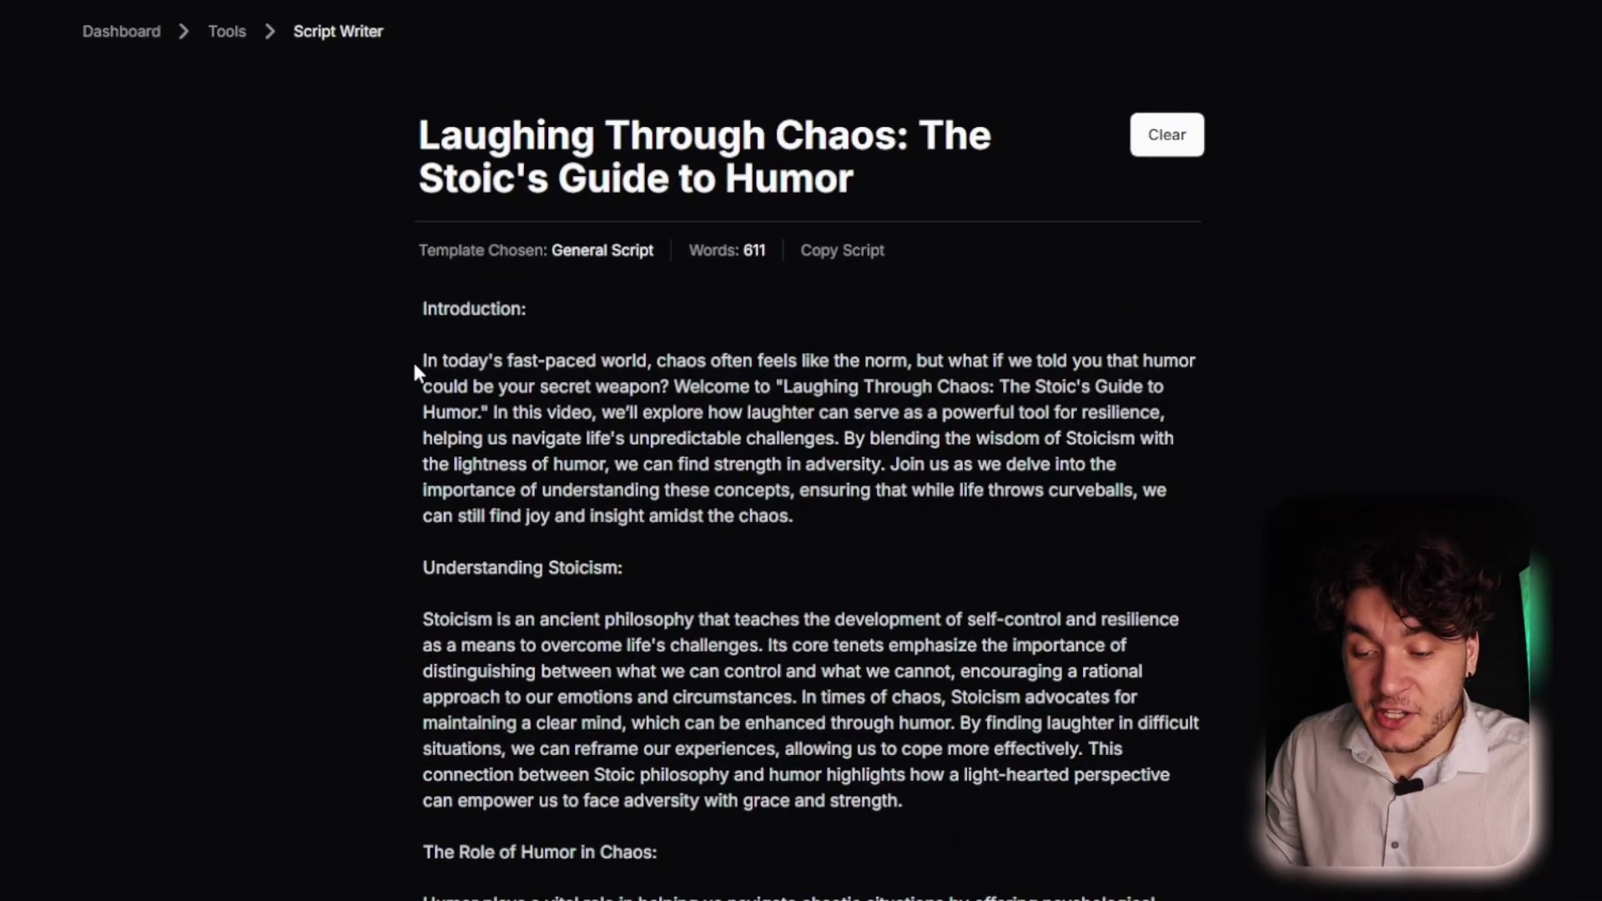
In the generated script, examine the introduction's opening sentence about the fast-paced world and chaos for image ideas
{"action": "left_click_drag", "start_coordinate": [277, 434], "coordinate": [345, 441]}
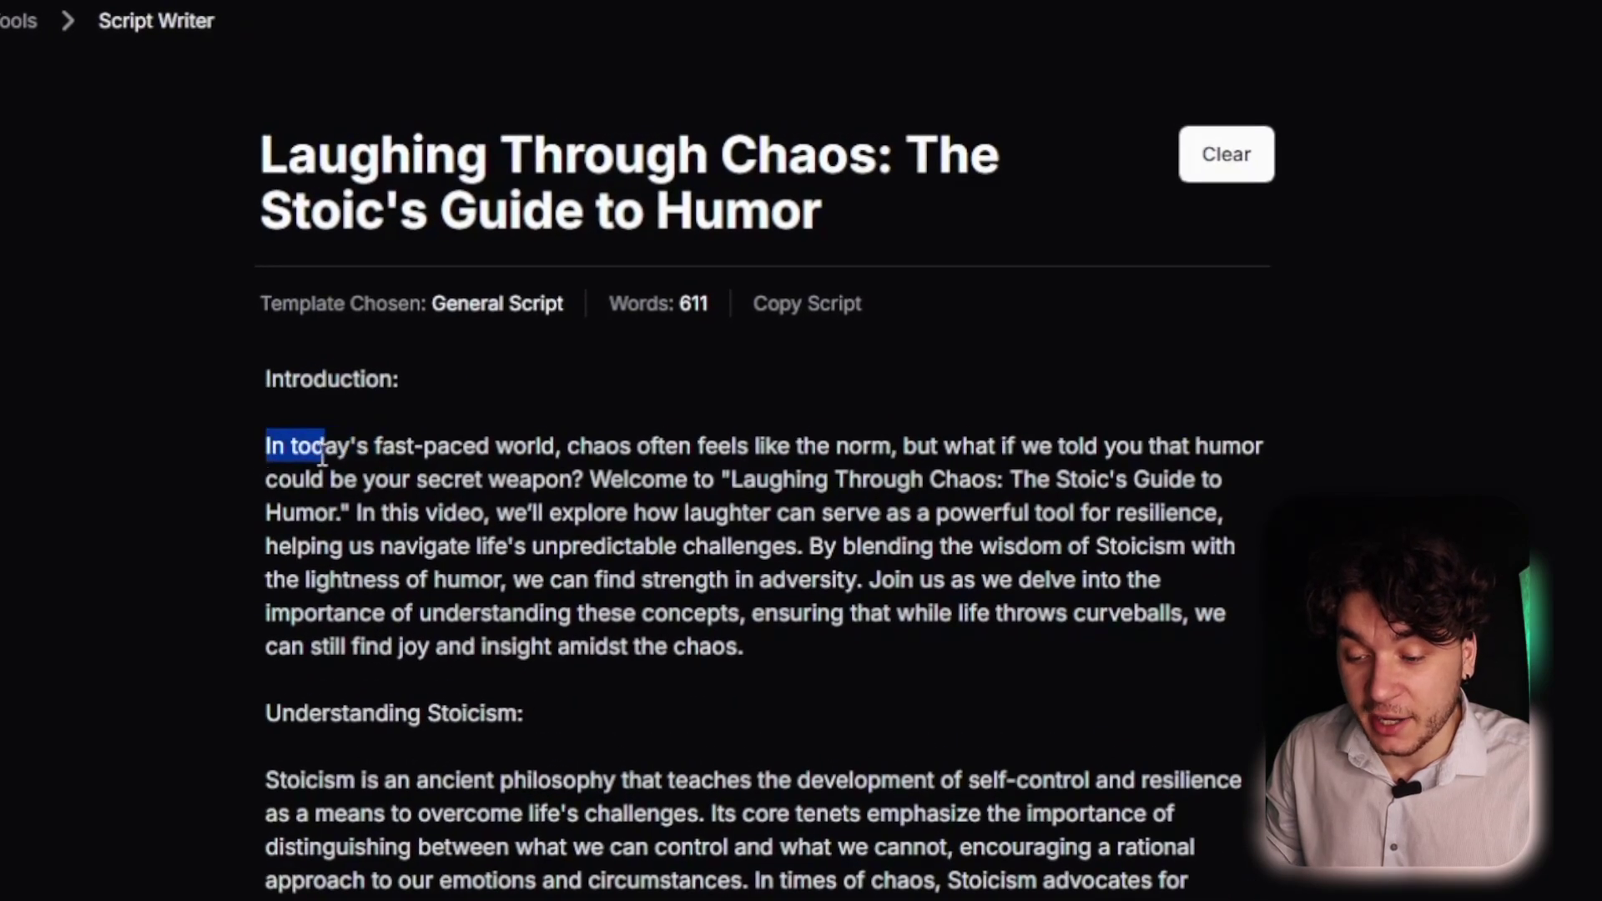
{"action": "left_click_drag", "start_coordinate": [597, 454], "coordinate": [807, 455]}
{"action": "left_click_drag", "start_coordinate": [1039, 453], "coordinate": [598, 484]}
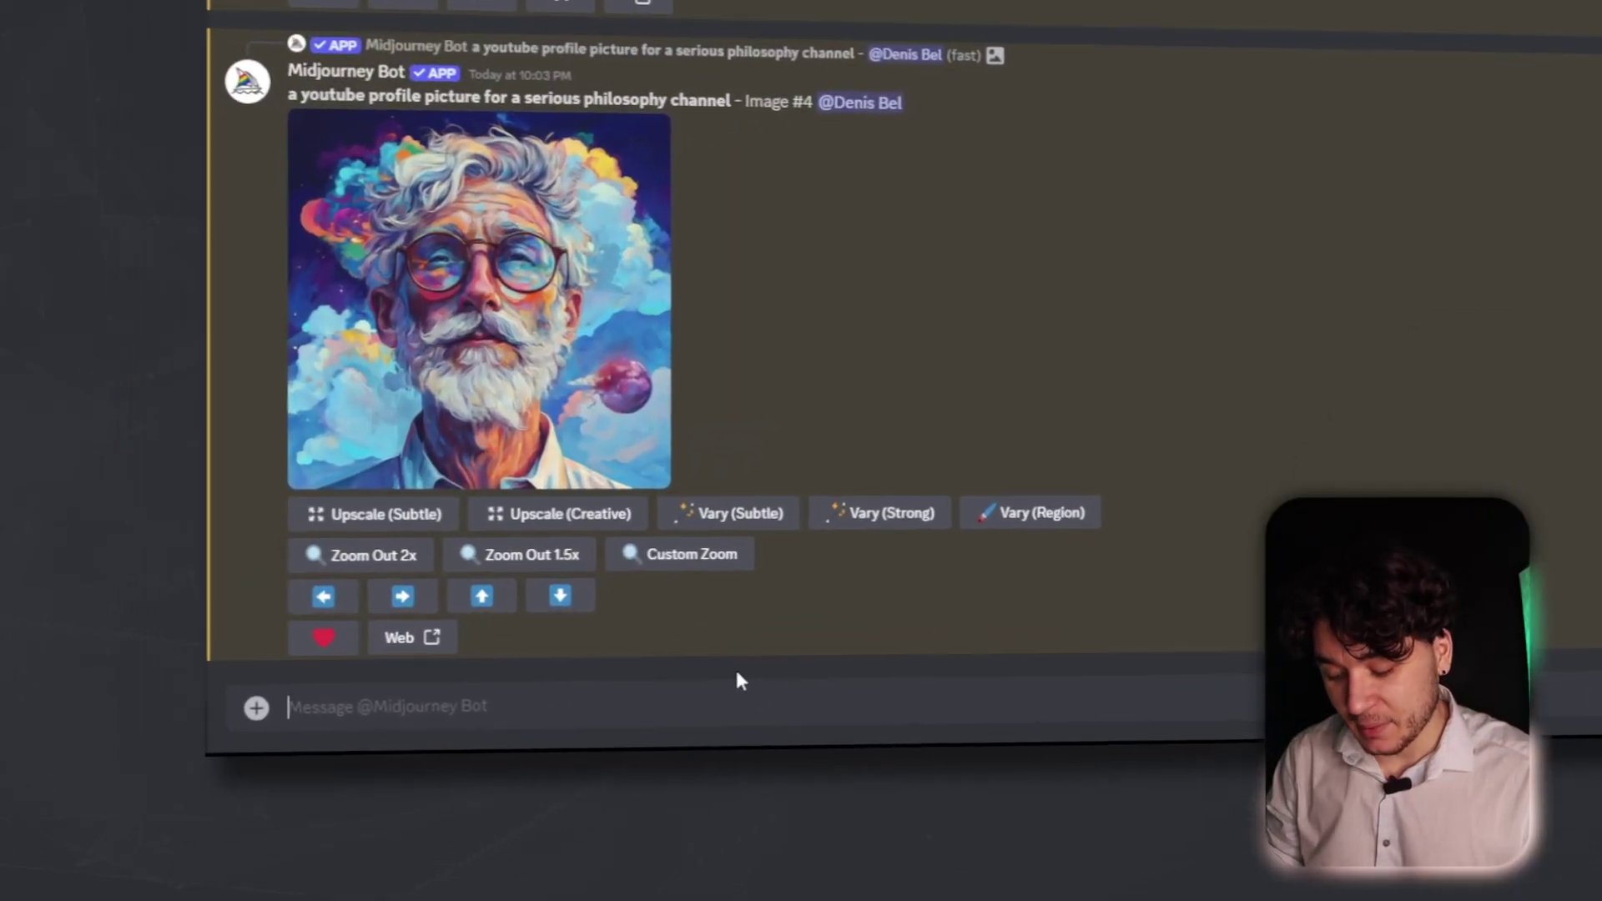
Generate Midjourney images with the prompt "a chaotic modern city with tons of people running around, photorealistic --ar 16:9"
{"action": "type", "text": "/imag"}
{"action": "key", "text": "Tab"}
{"action": "type", "text": "a chaotic"}
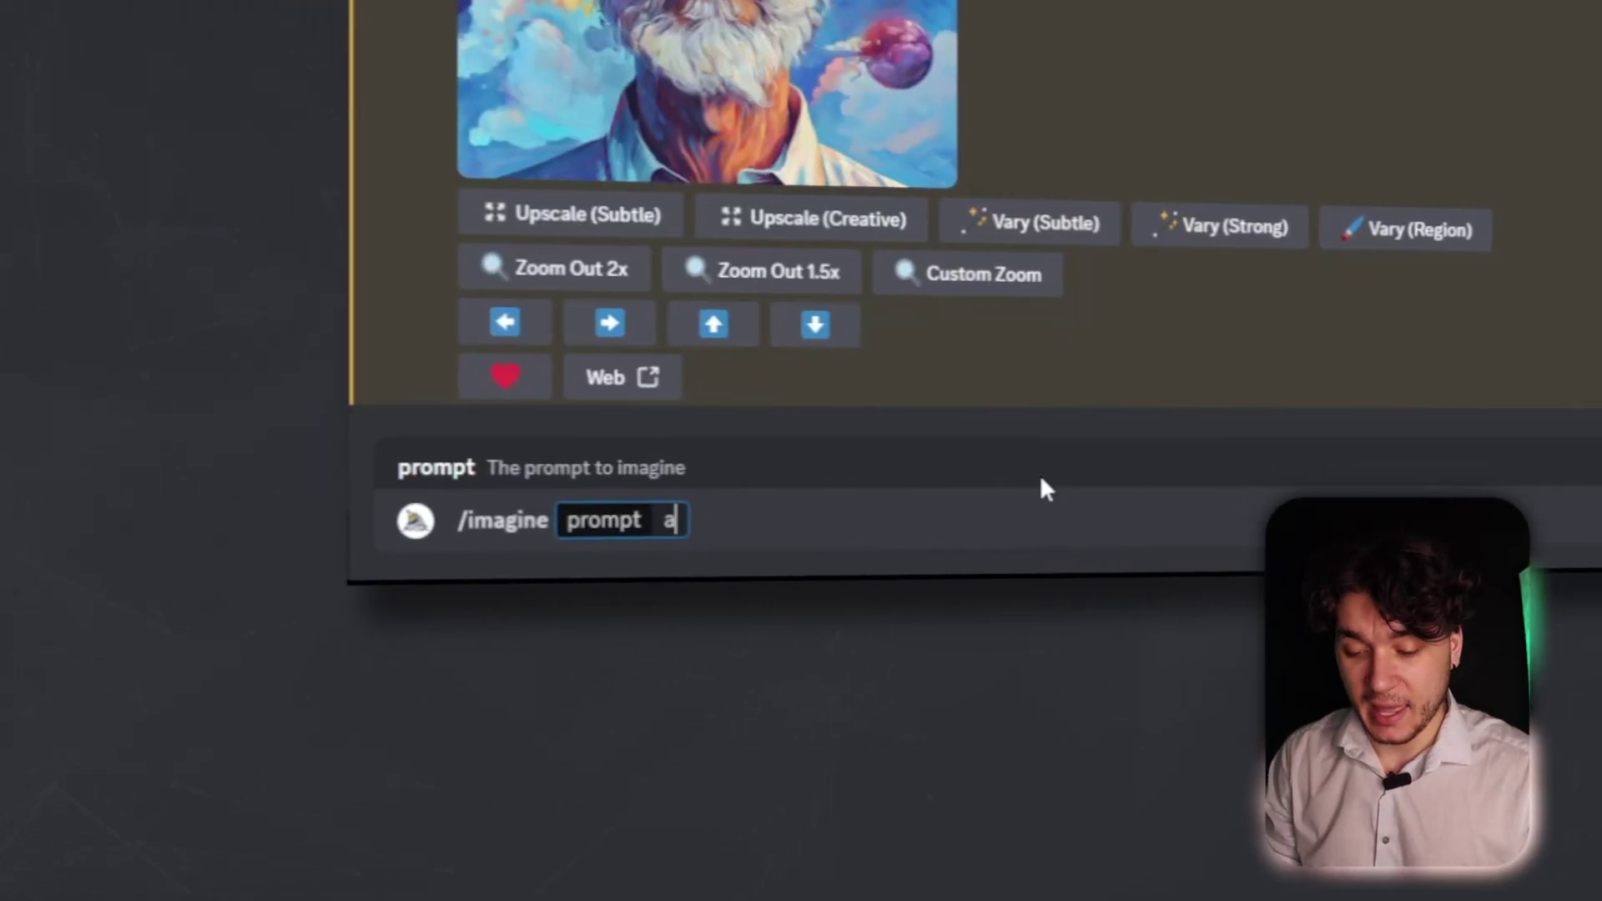
{"action": "type", "text": "ern city with "}
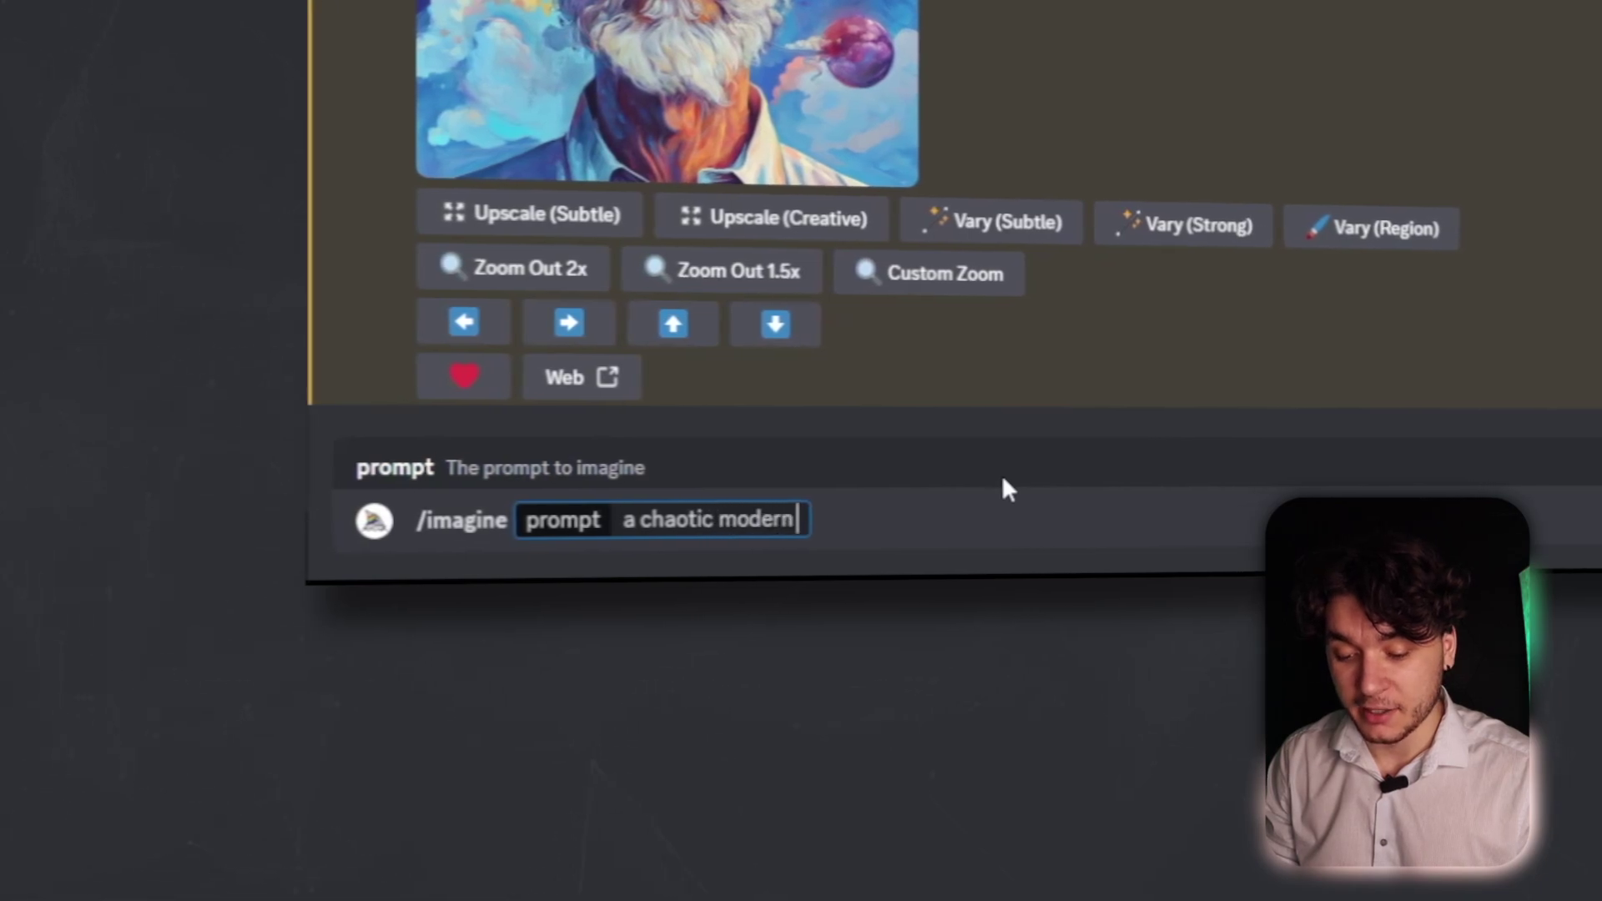
{"action": "type", "text": "tons of people runn"}
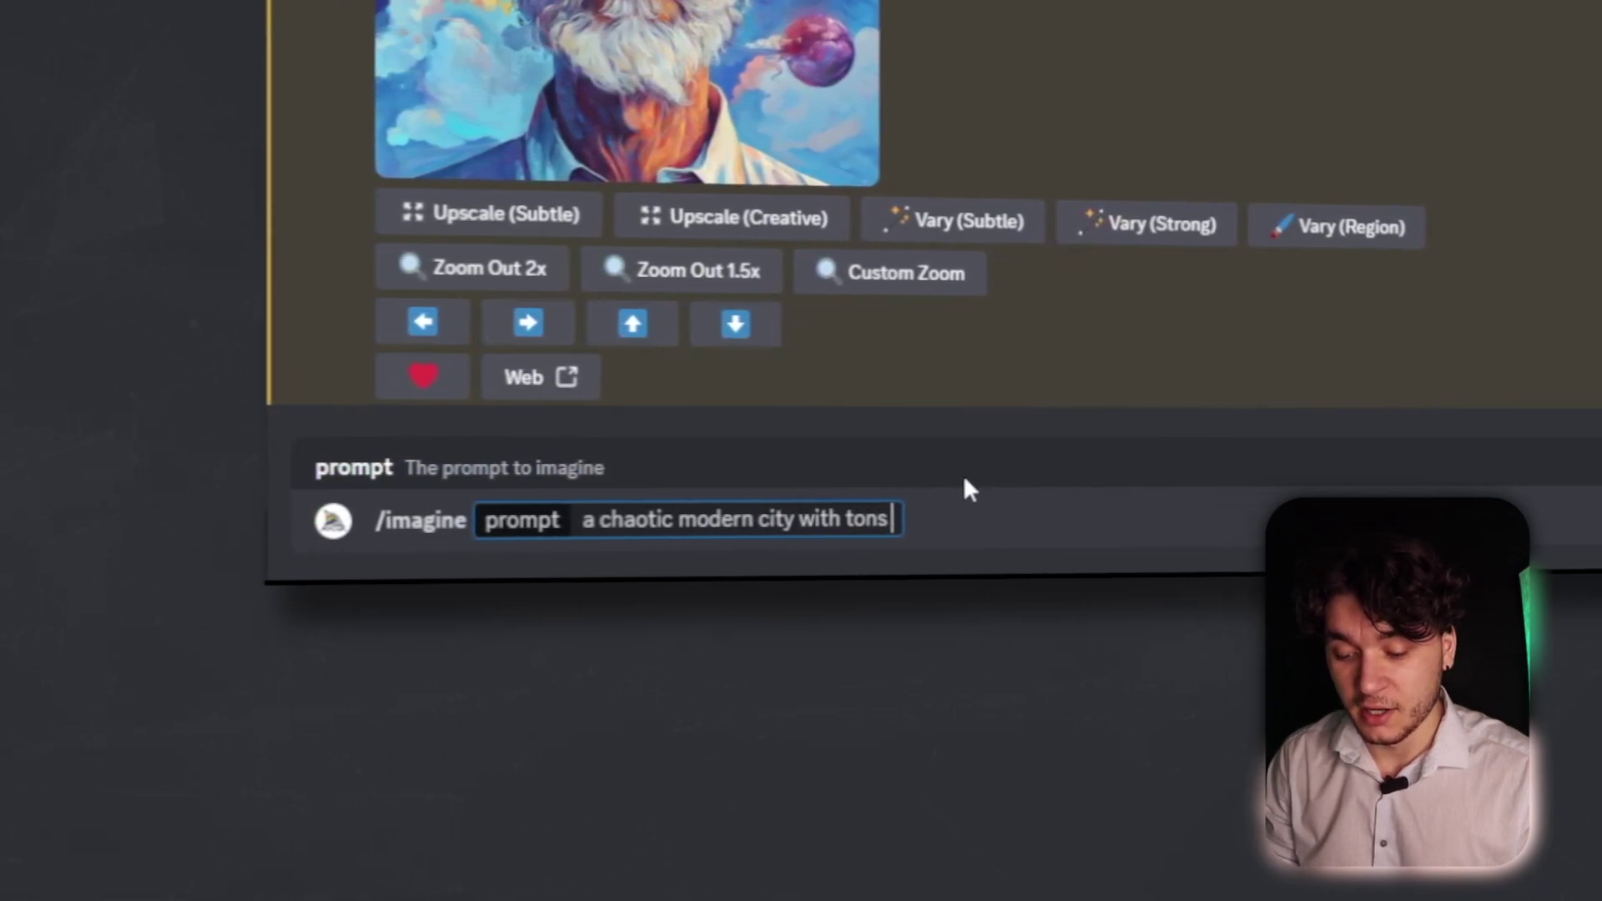
{"action": "type", "text": "ing around, photor"}
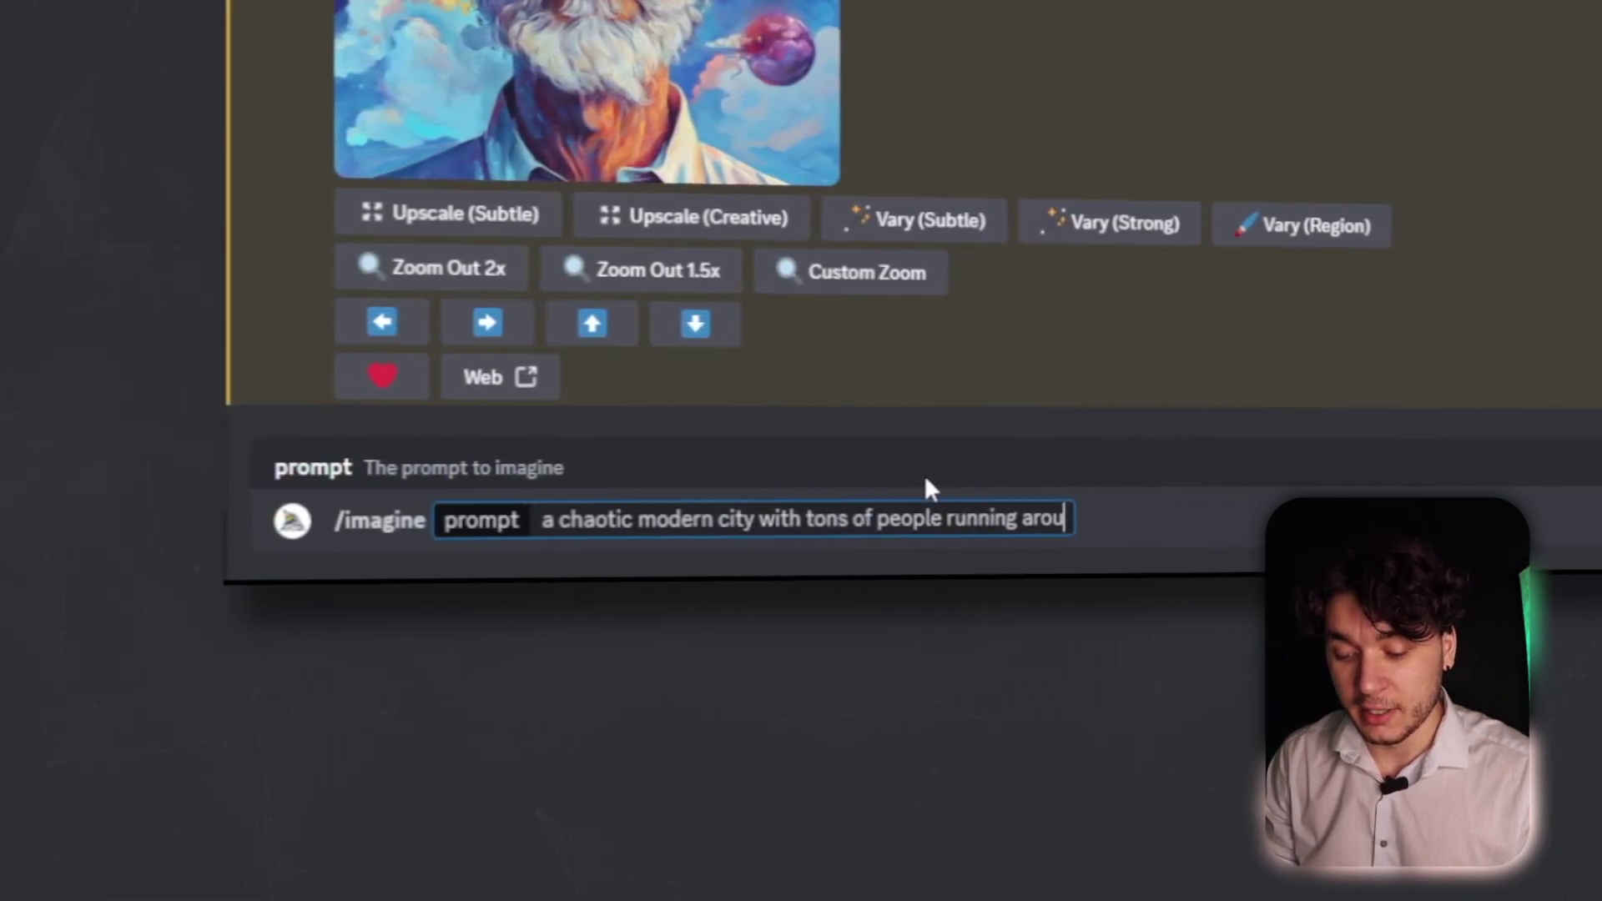
{"action": "type", "text": "ealistic -"}
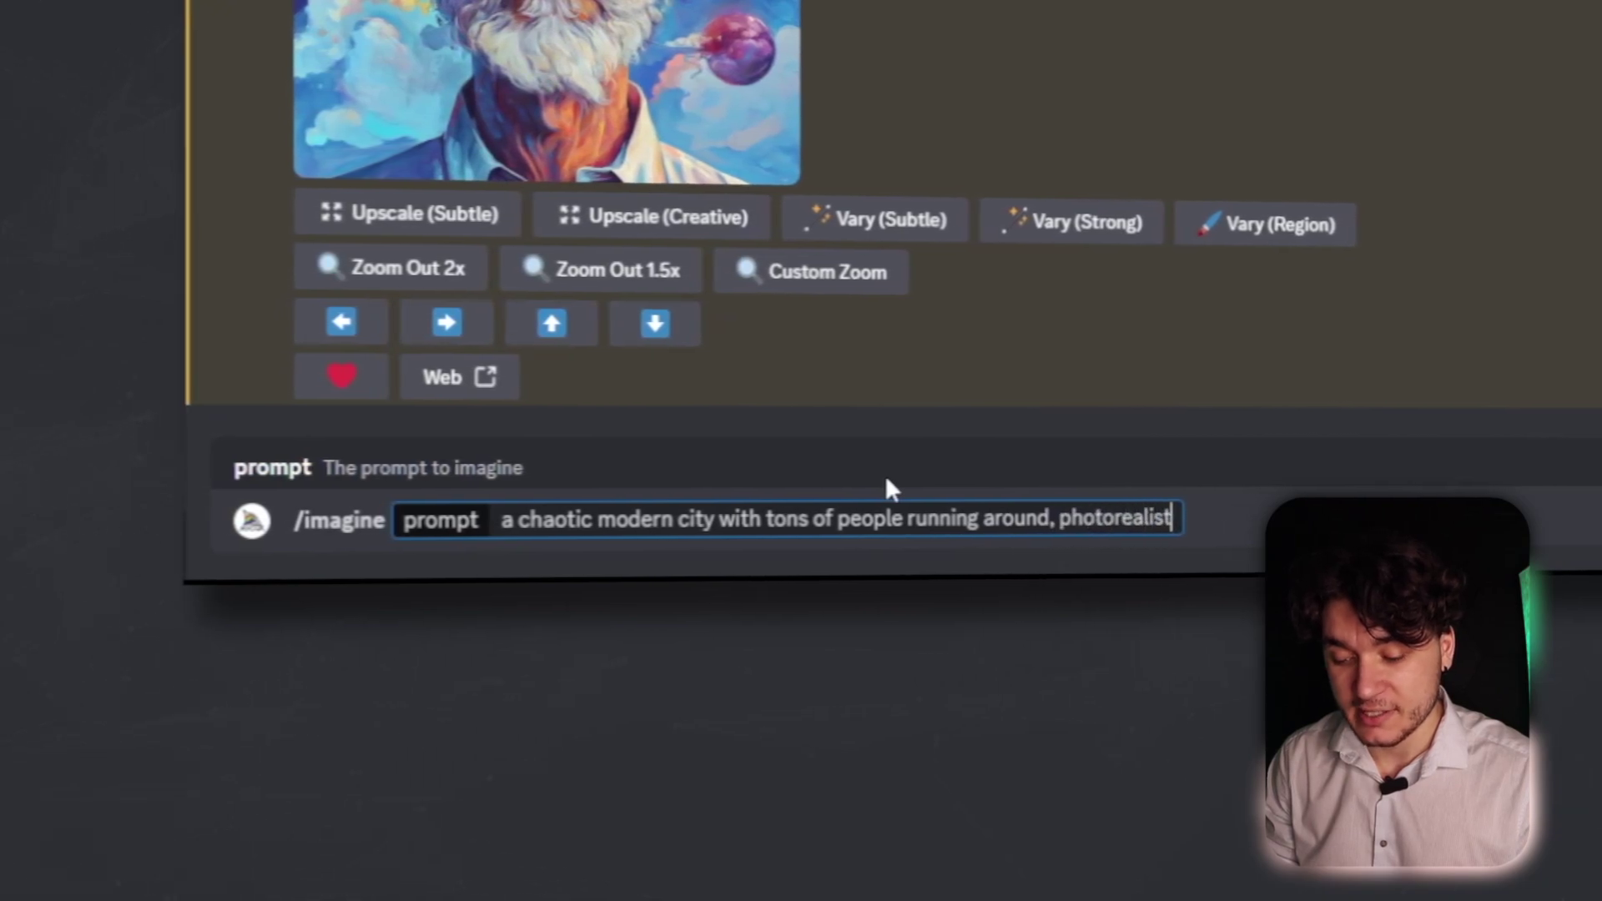
{"action": "type", "text": "-ar"}
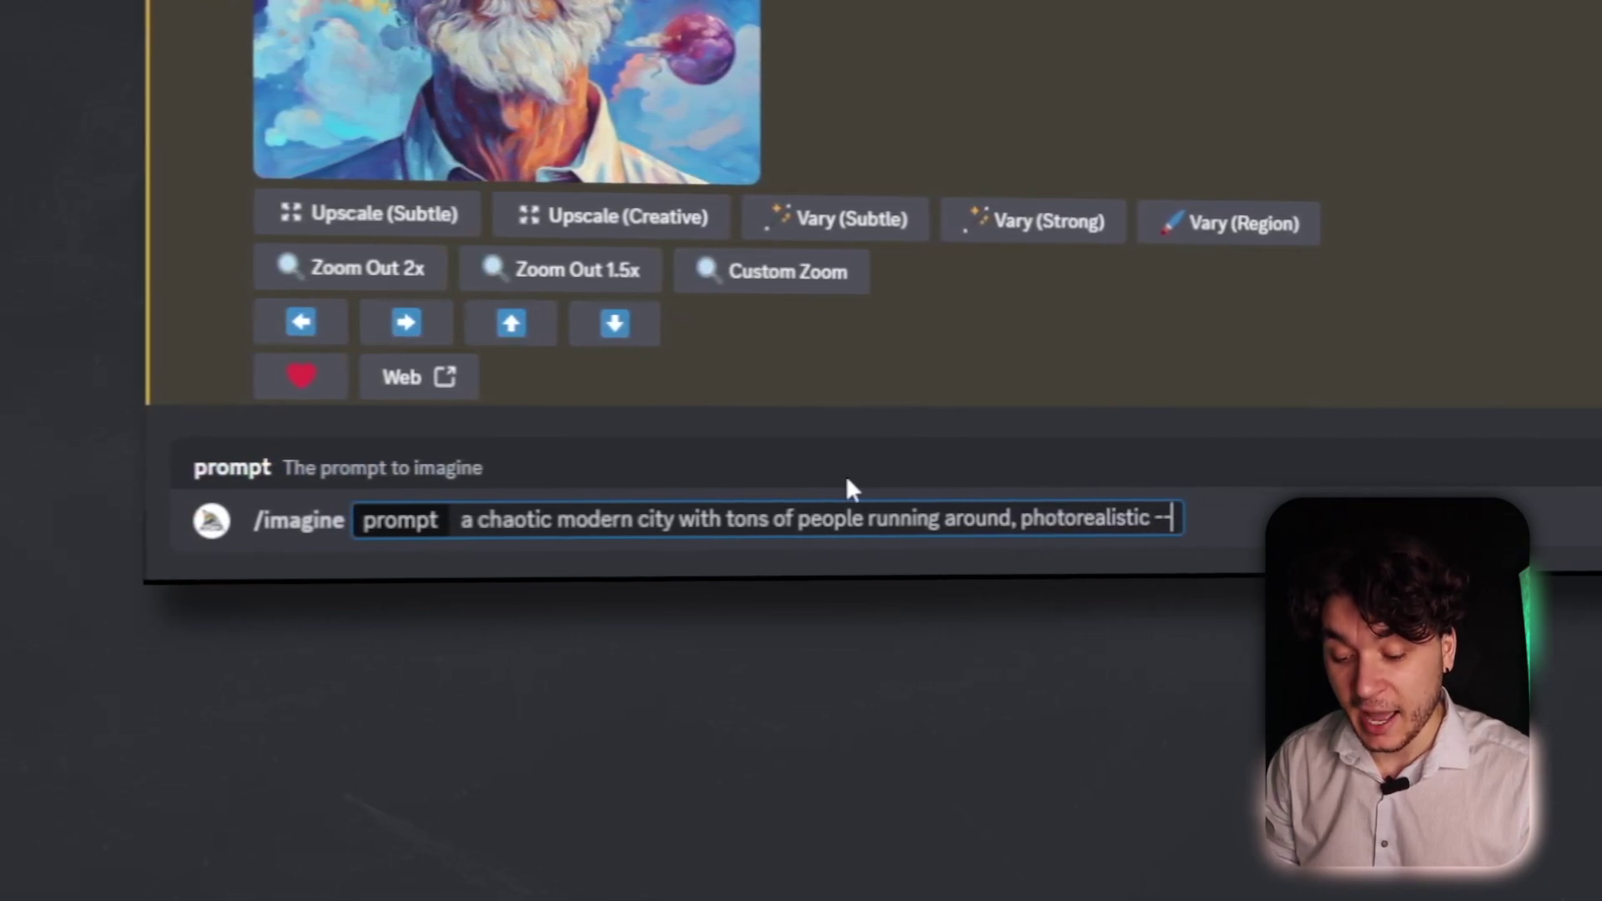
{"action": "type", "text": " 16:9"}
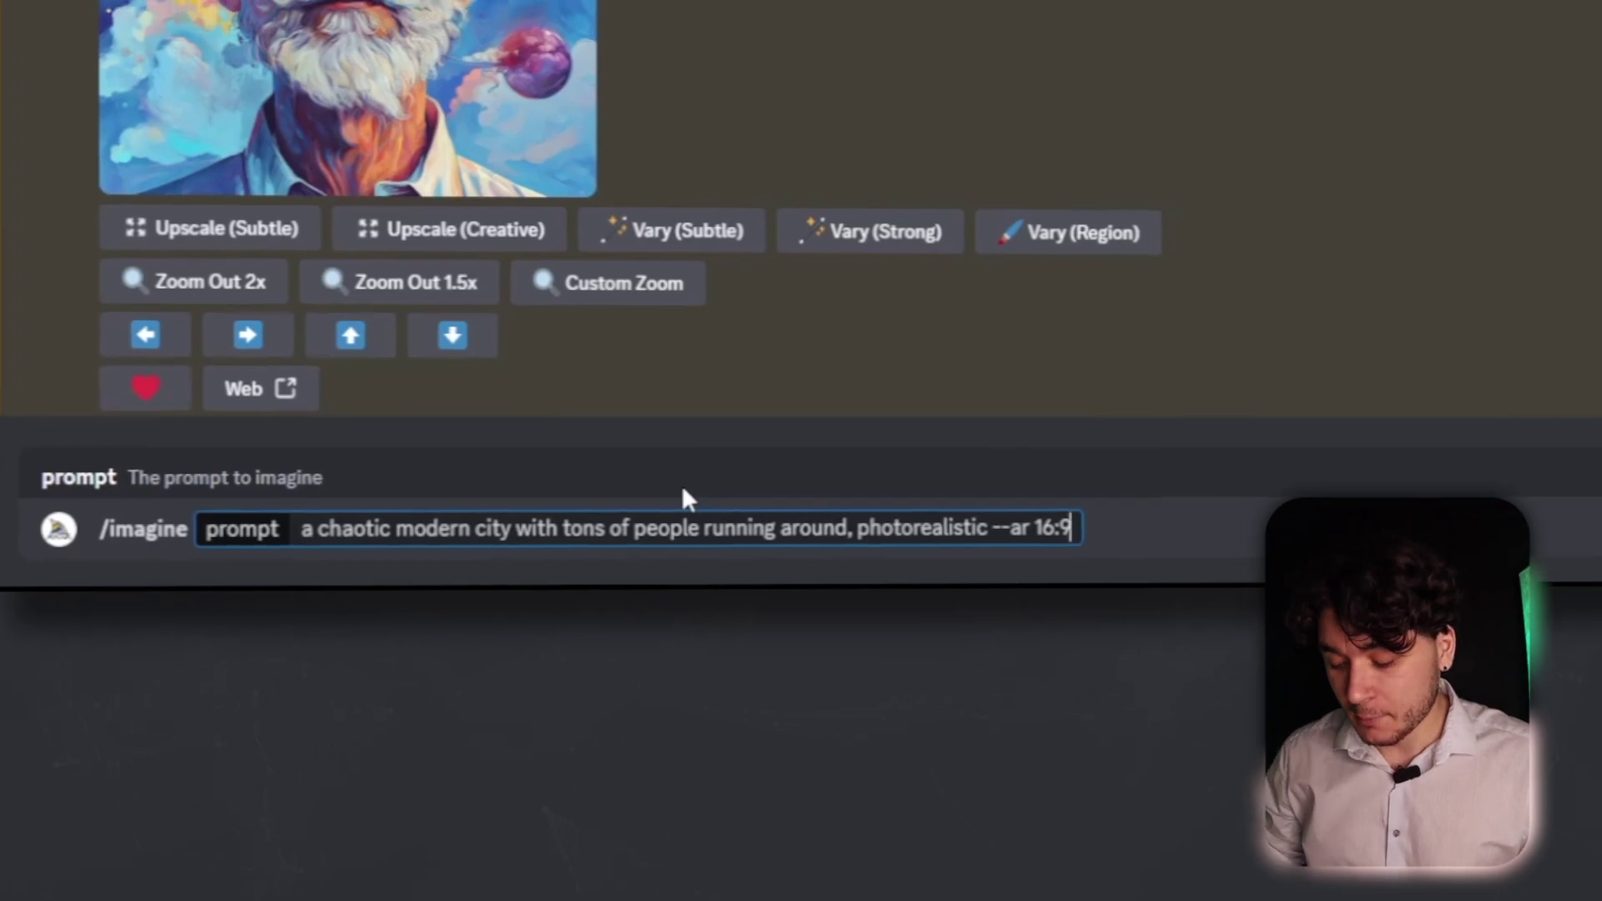
{"action": "key", "text": "Return"}
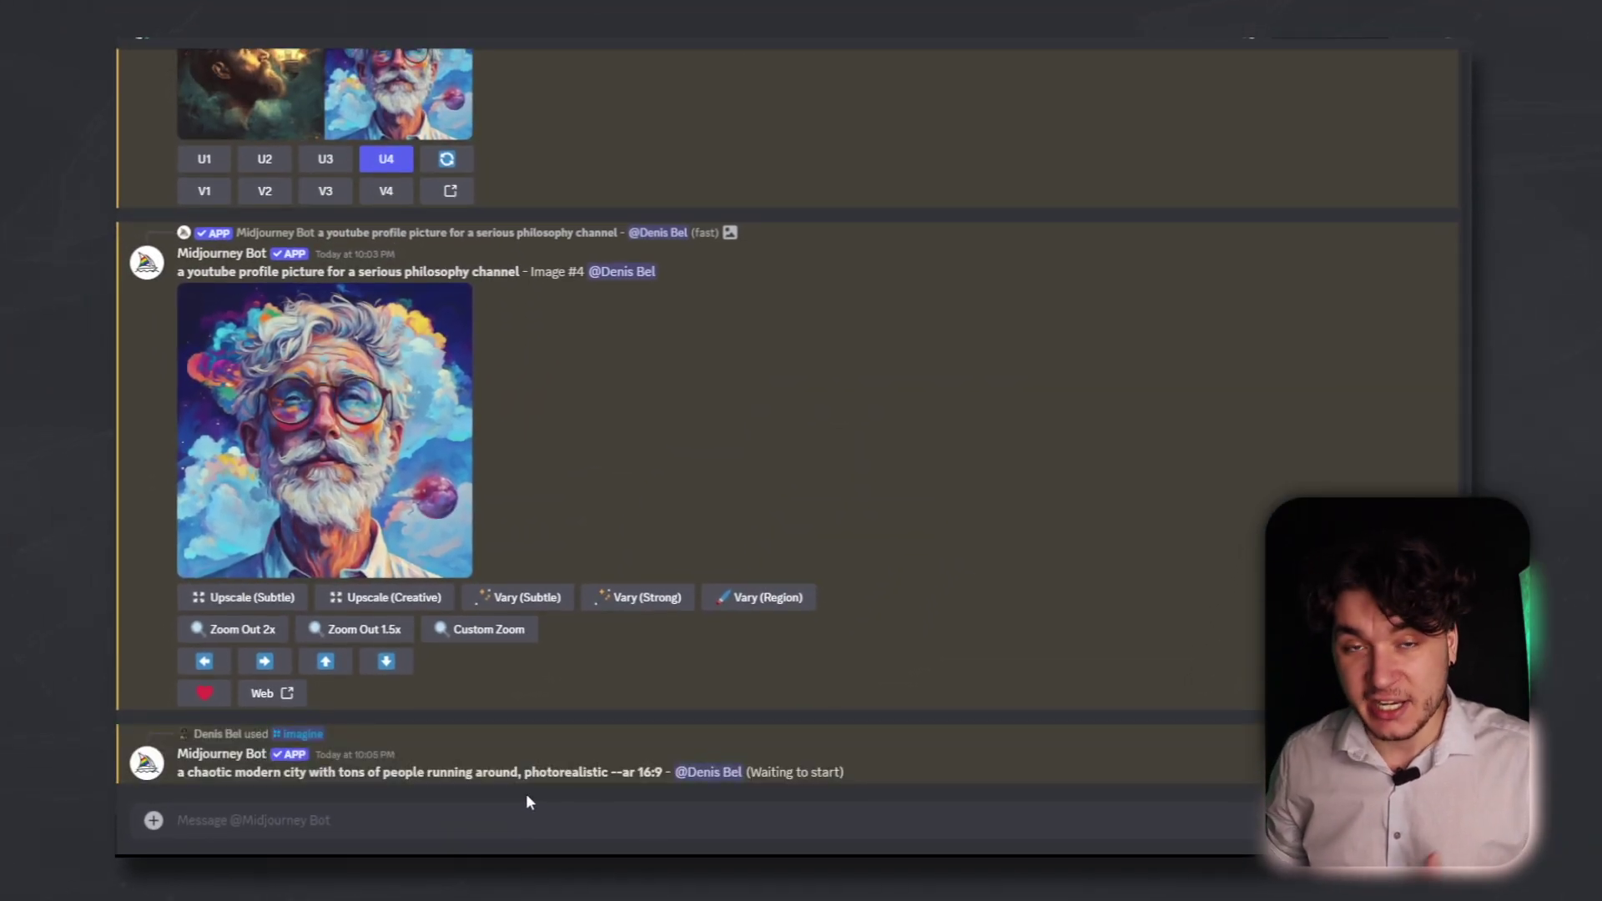
Generate Midjourney images with the prompt "ancient philosophy laughter --ar 16:9"
{"action": "type", "text": "/imagi"}
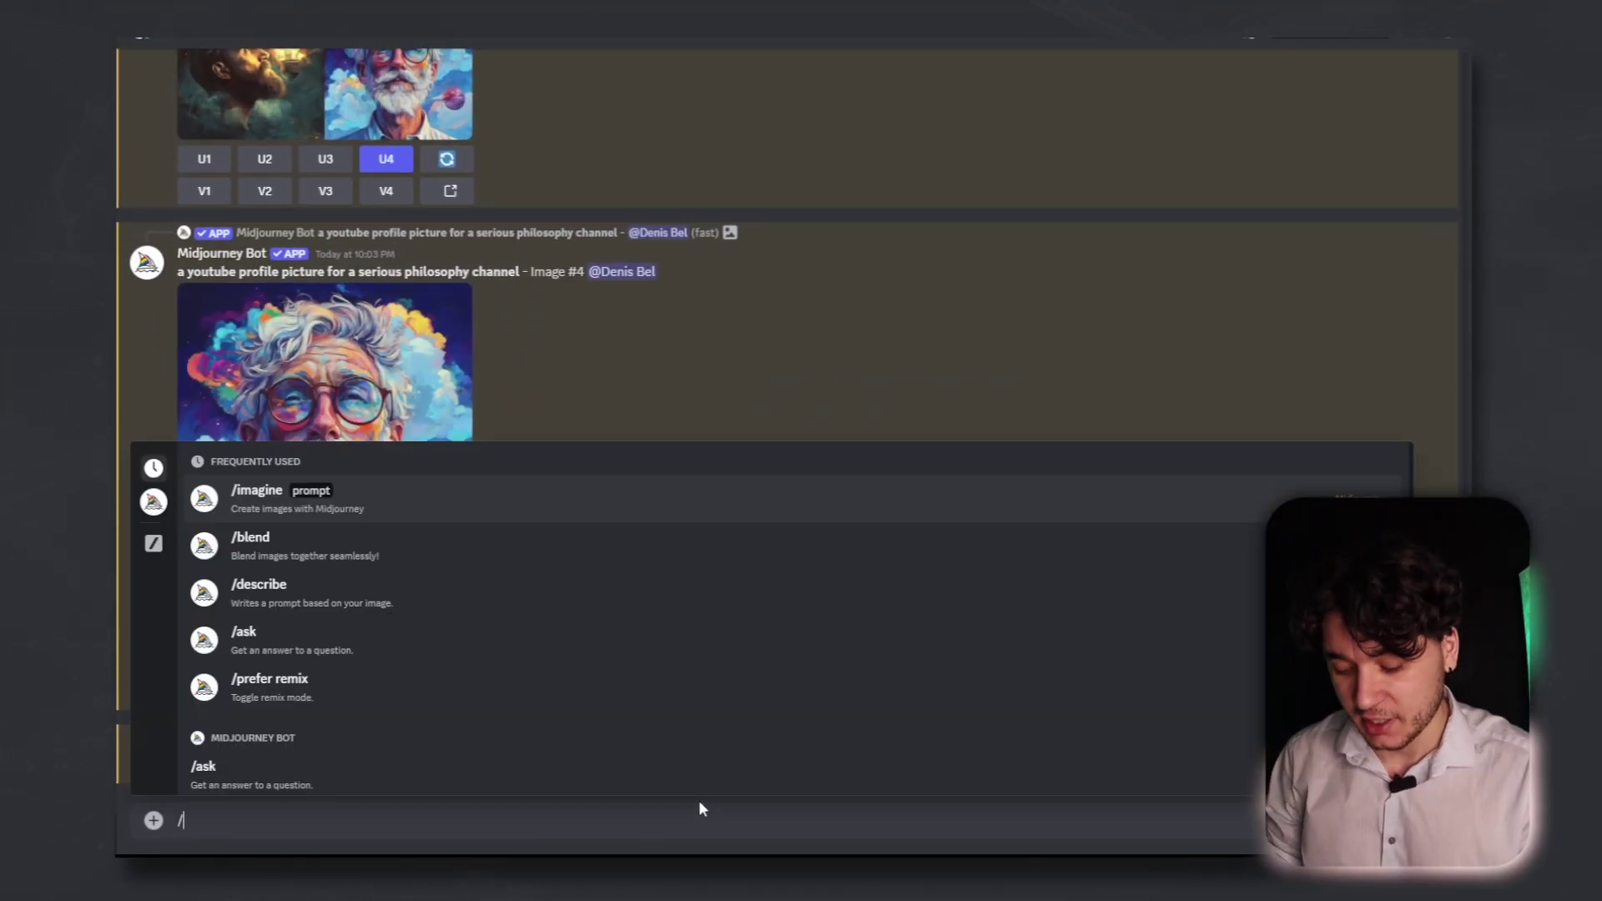
{"action": "key", "text": "Tab"}
{"action": "type", "text": "ancient philosop"}
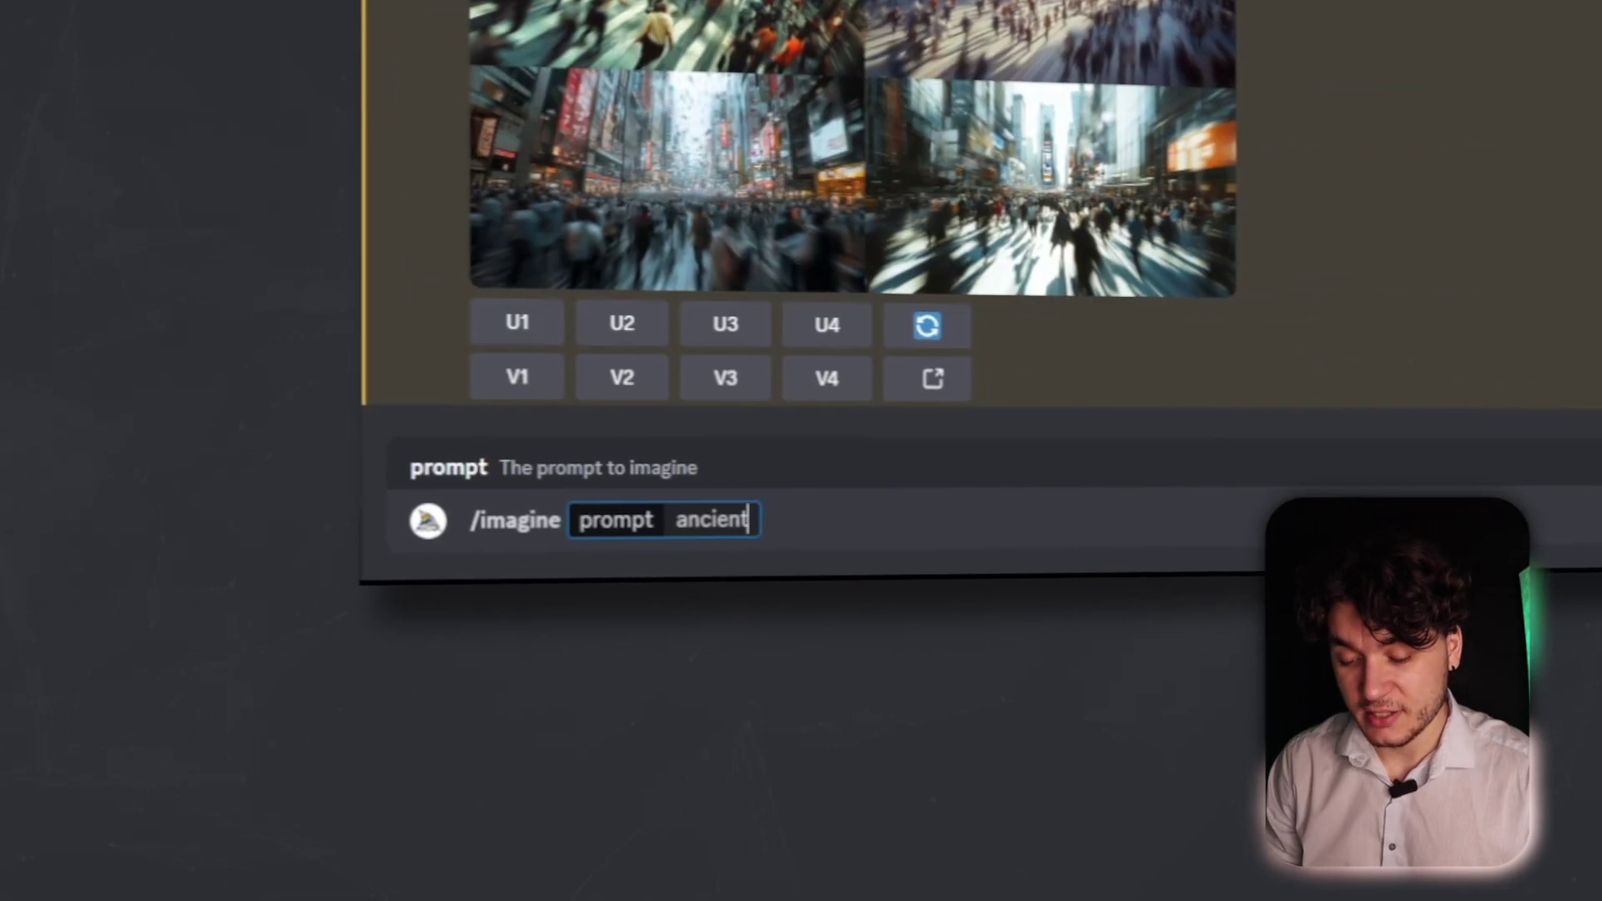
{"action": "type", "text": "hy laughter -"}
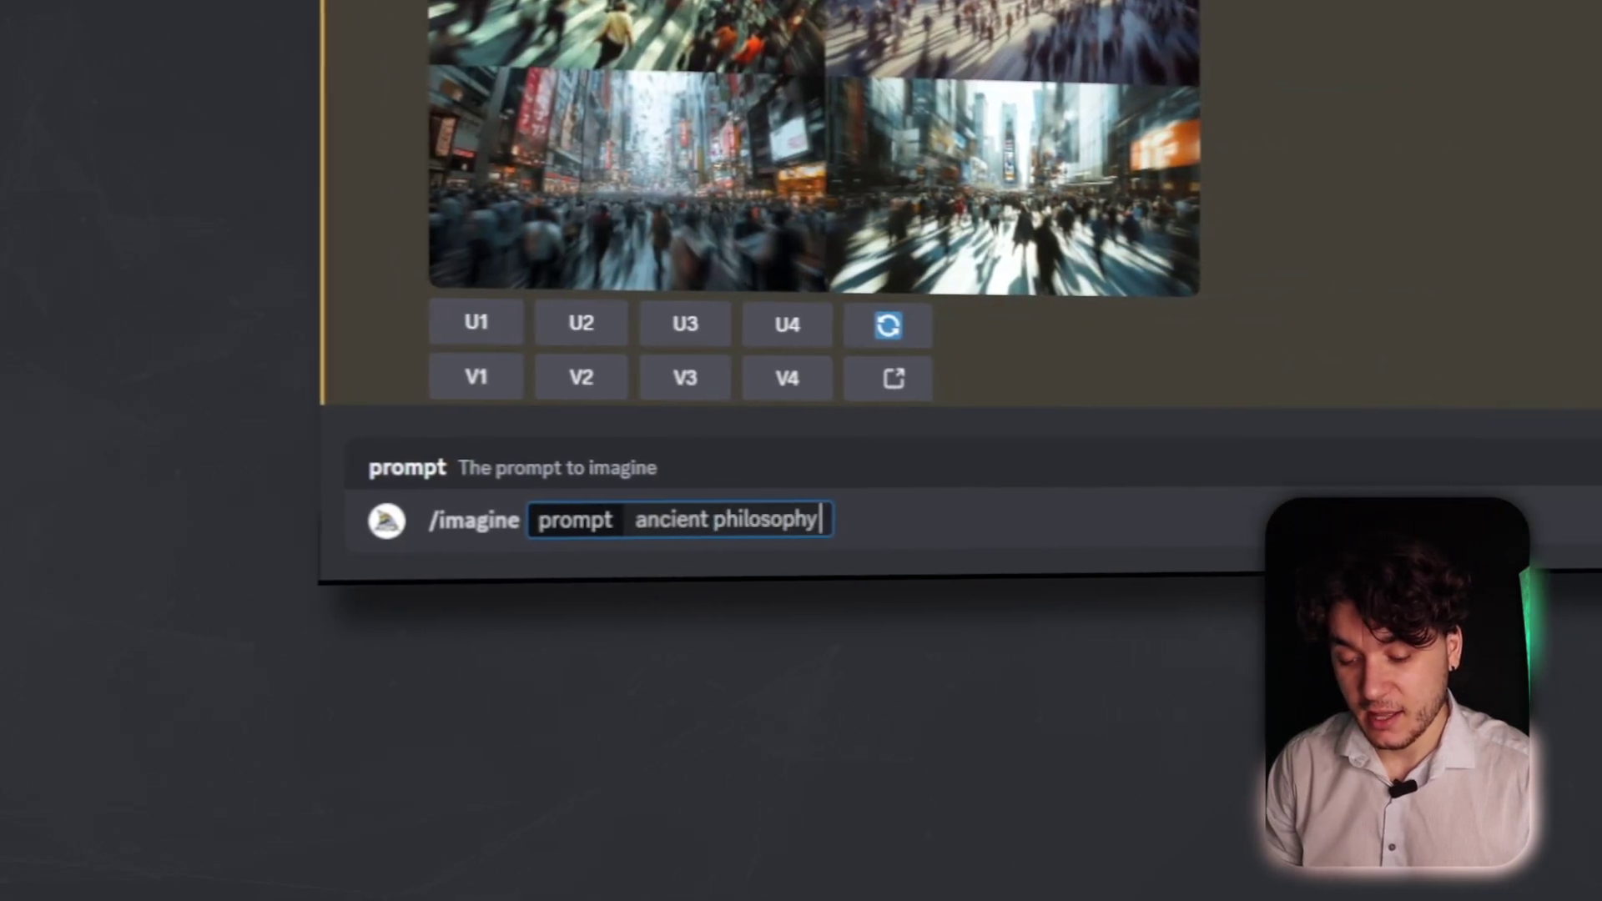
{"action": "type", "text": "-ar 16:"}
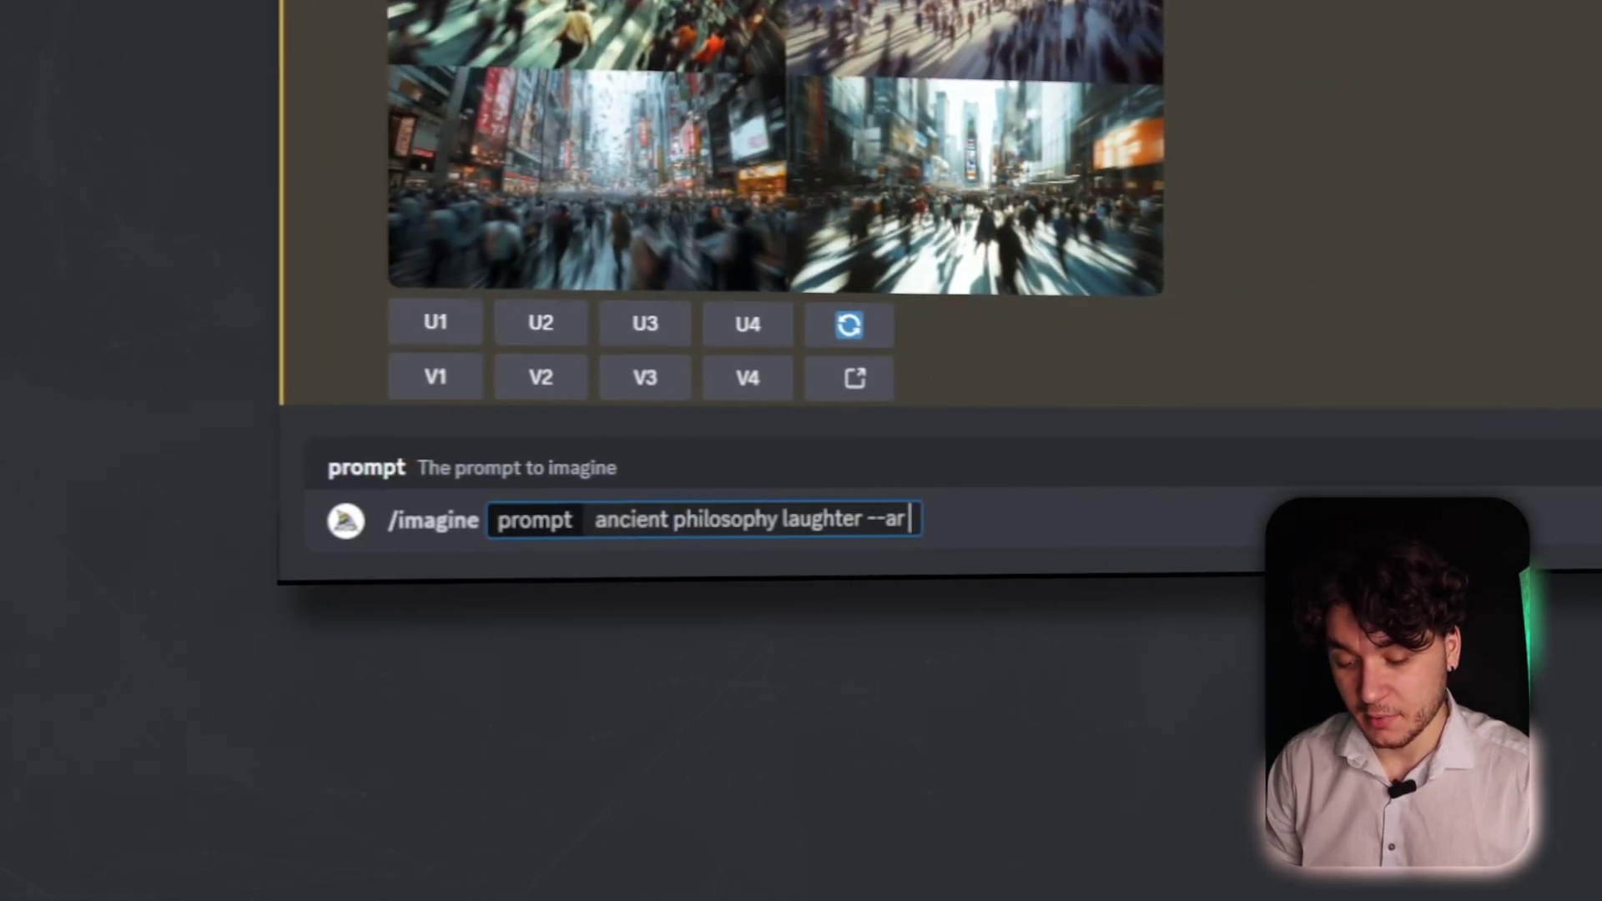
{"action": "type", "text": "9"}
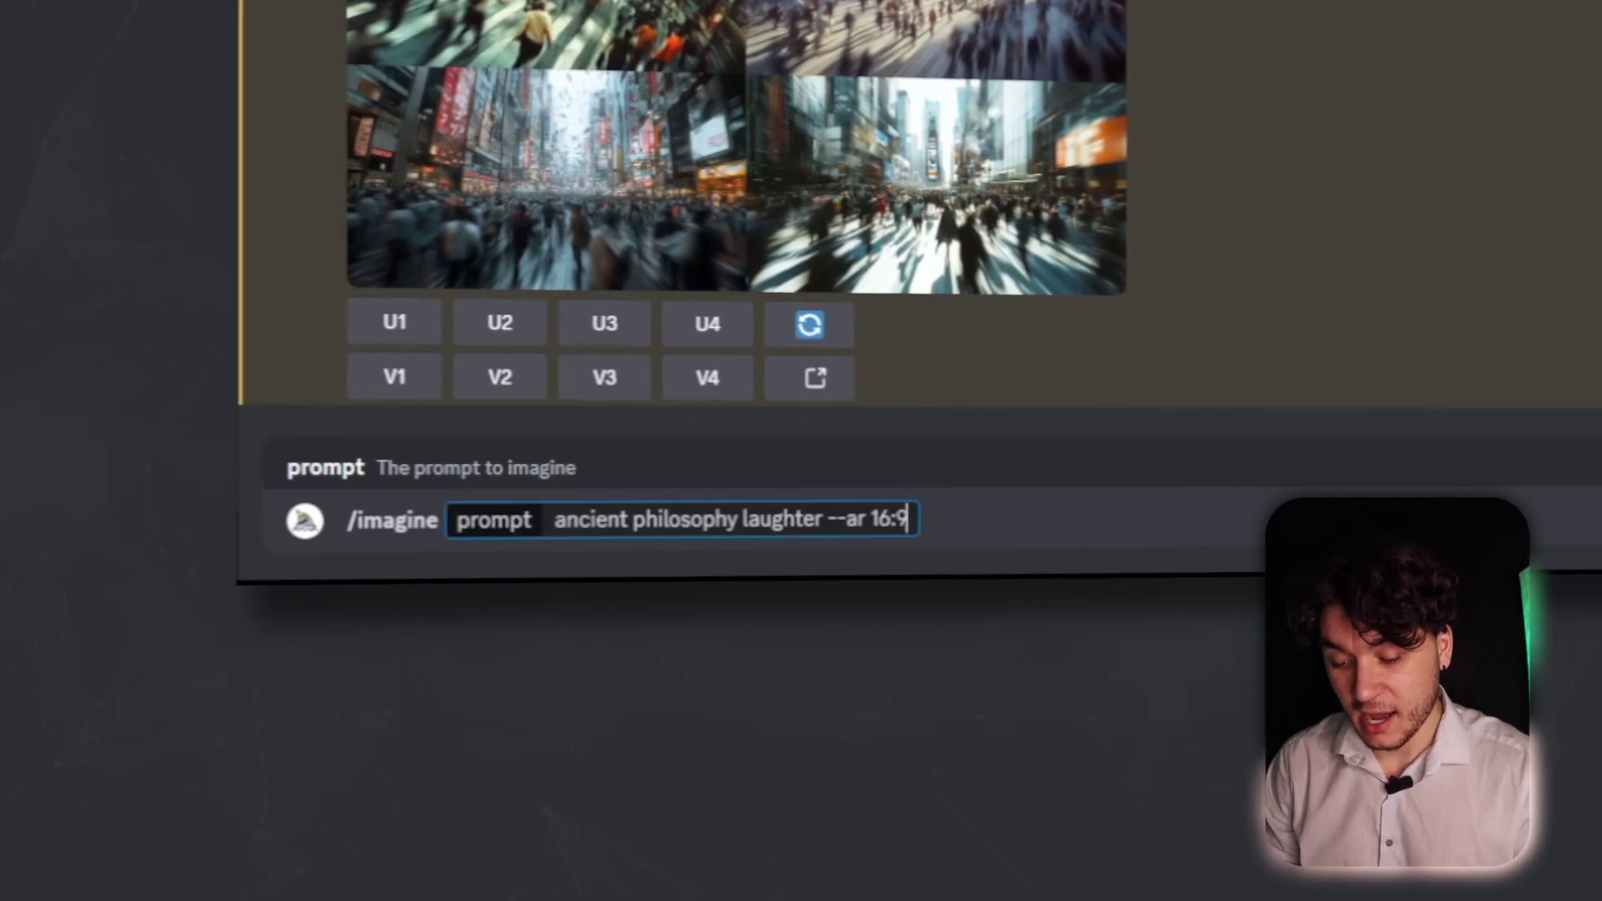
{"action": "key", "text": "Return"}
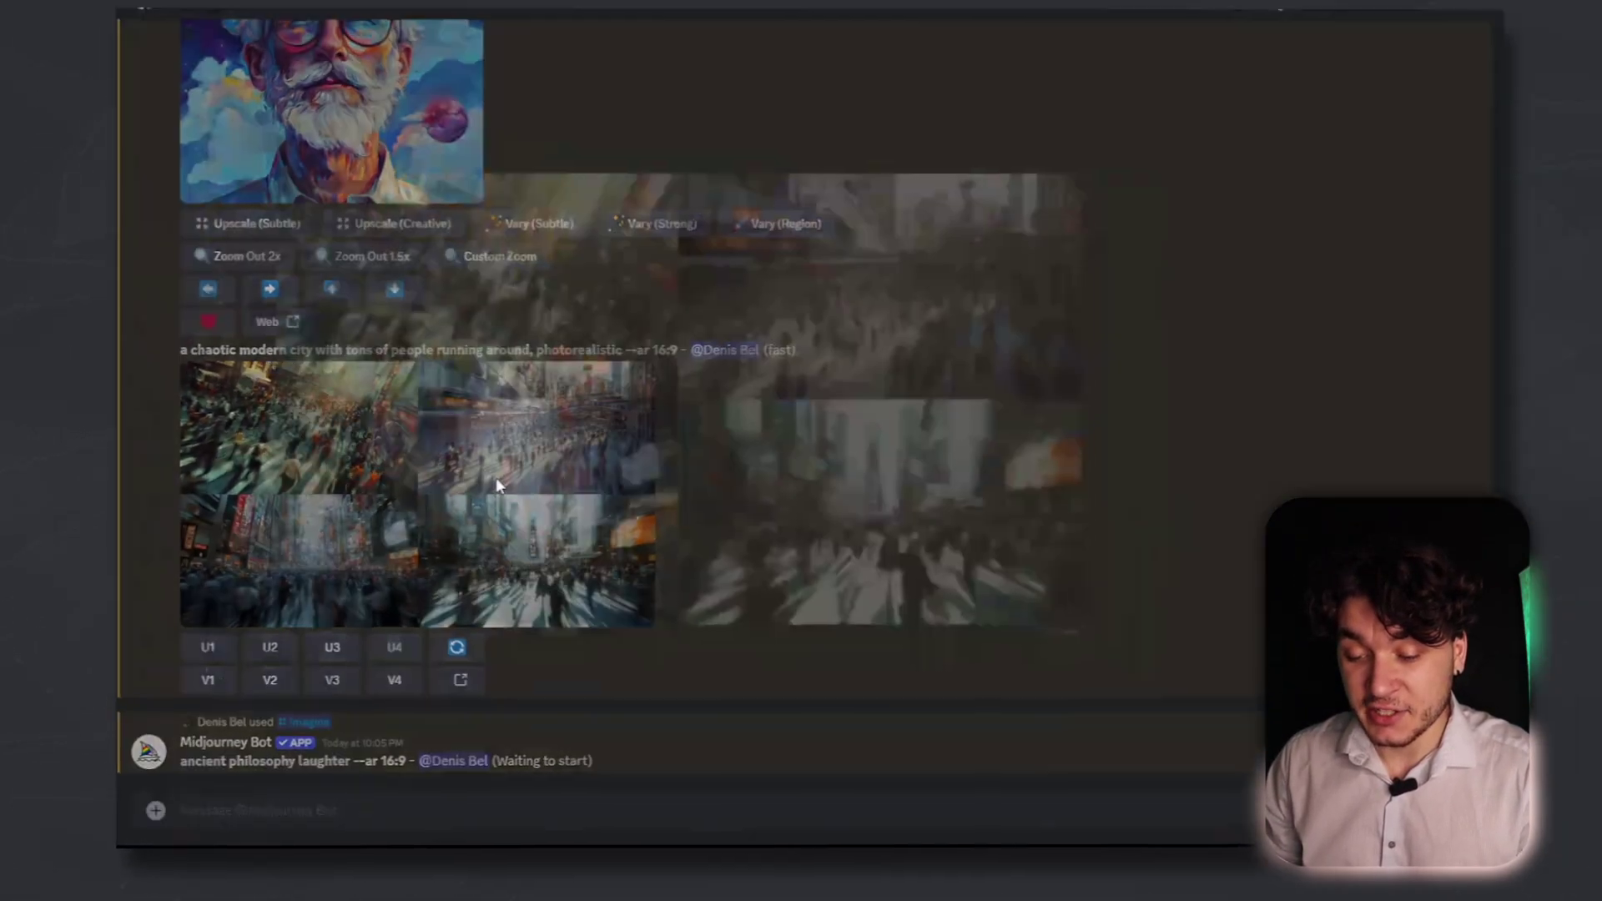
Preview the four chaotic city images enlarged and upscale the second one, the wide crowd scene
{"action": "left_click", "coordinate": [774, 159]}
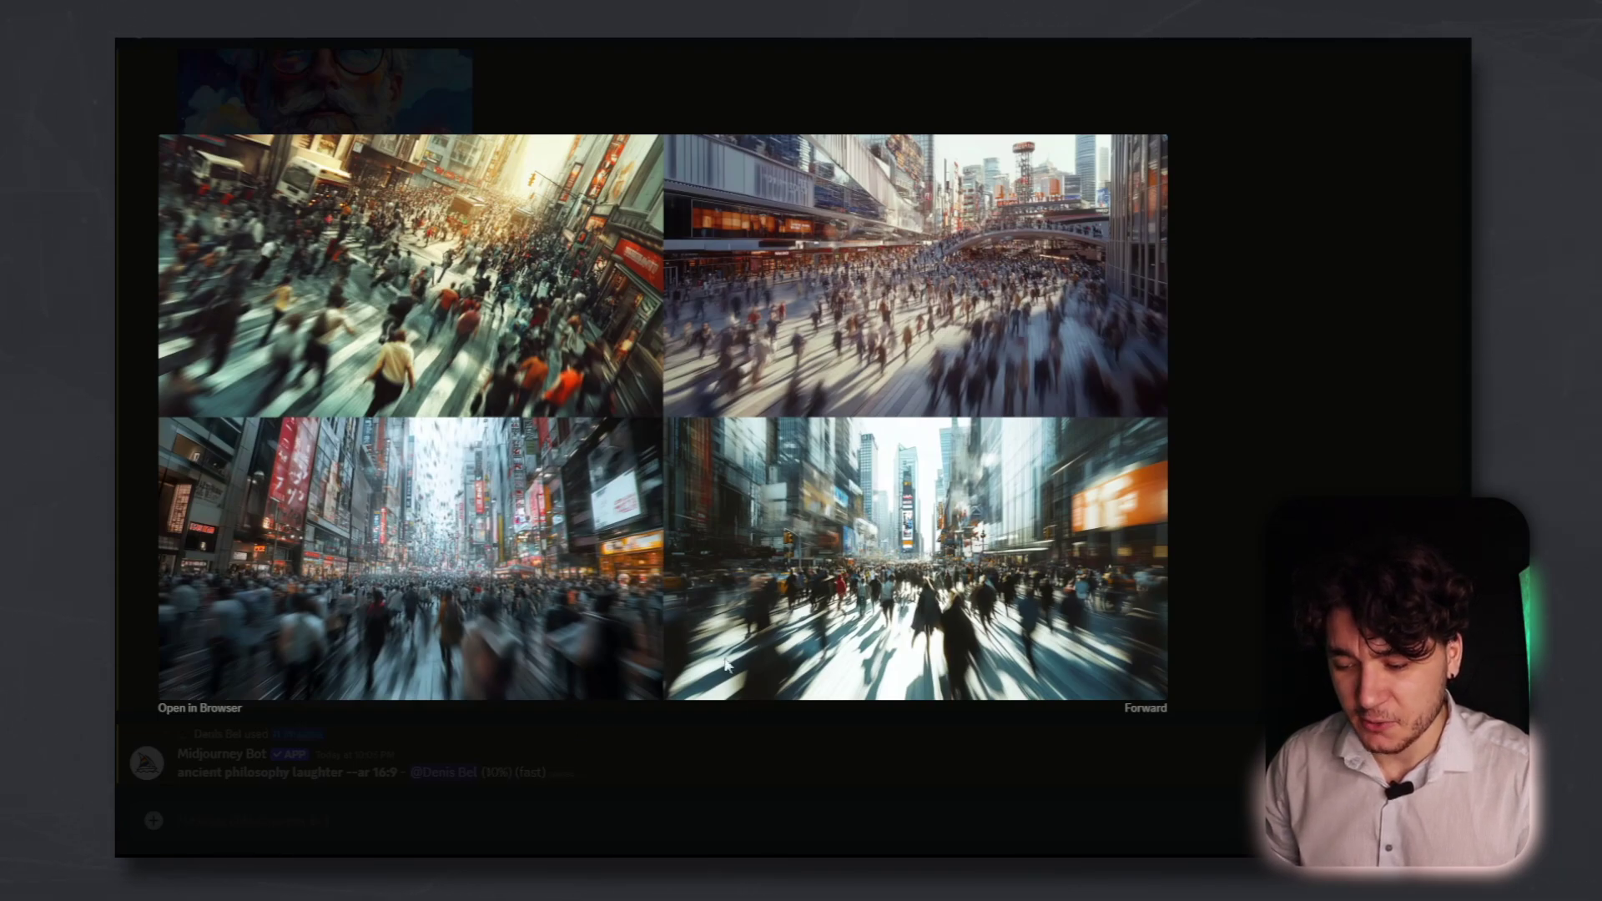
{"action": "left_click", "coordinate": [680, 743]}
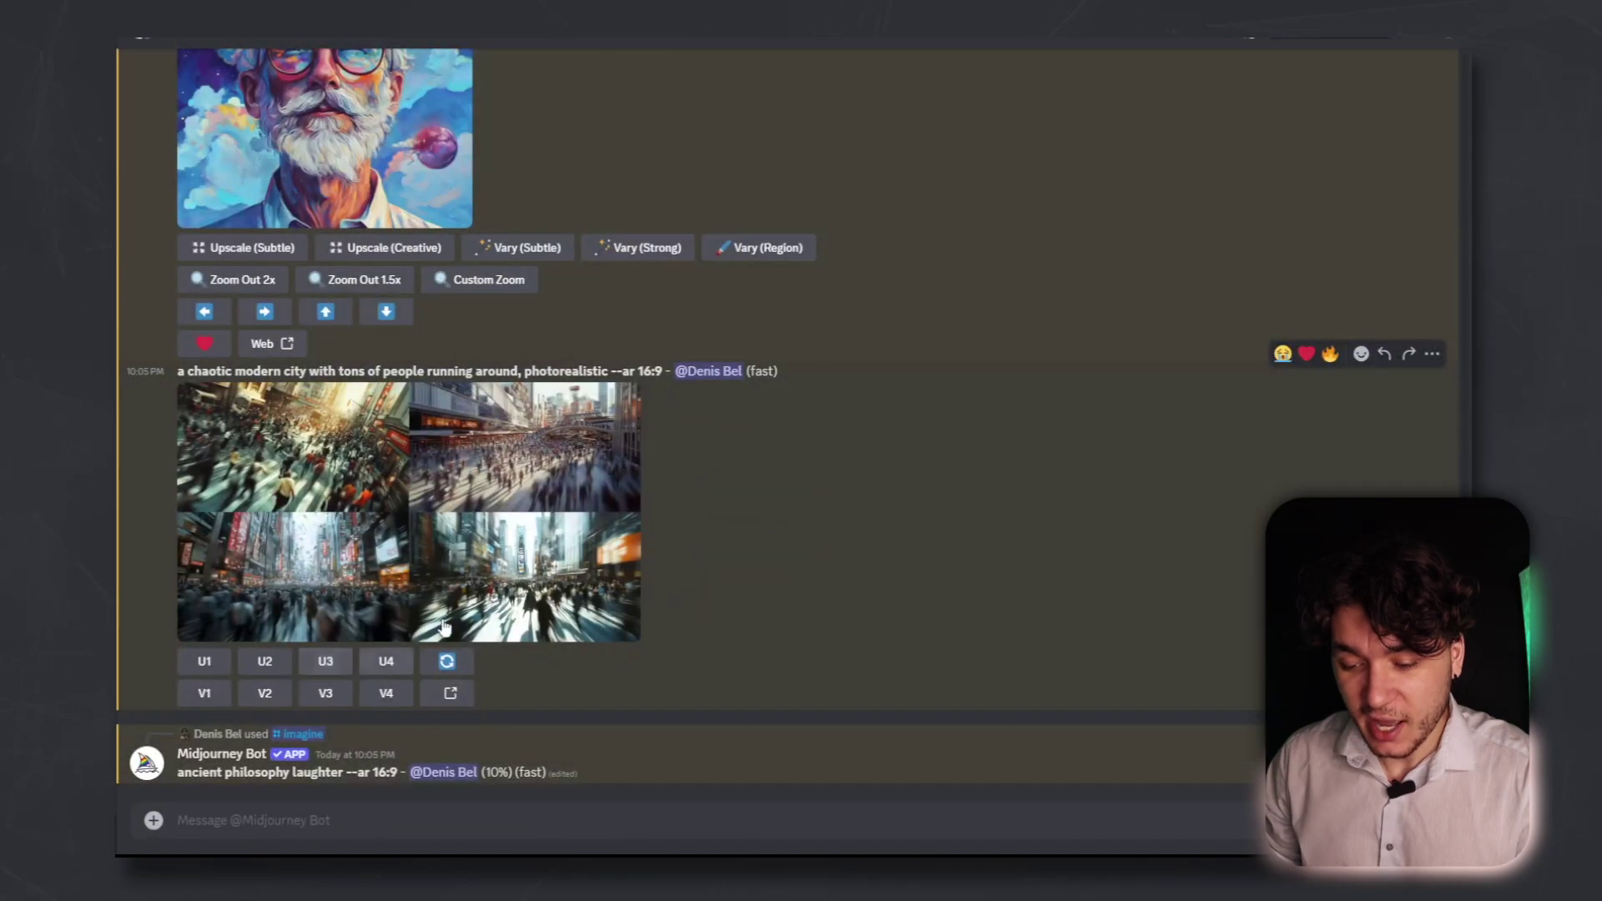
{"action": "left_click", "coordinate": [280, 649]}
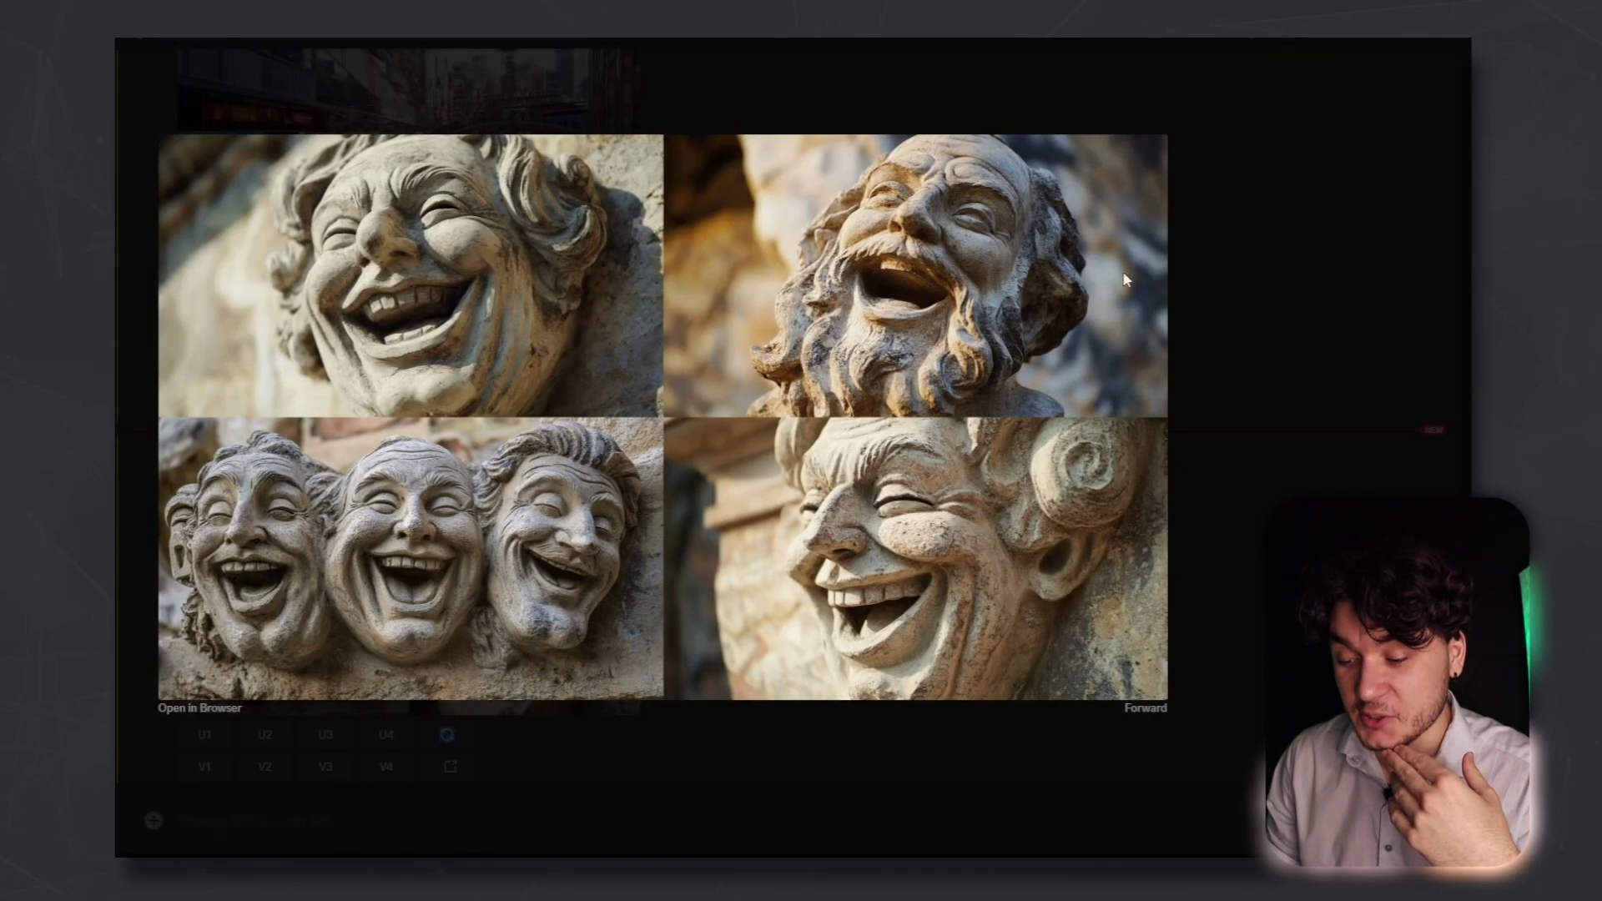
Upscale the second laughter image, the bearded laughing statue, and open it enlarged with its image options
{"action": "left_click", "coordinate": [1433, 450]}
{"action": "left_click", "coordinate": [262, 735]}
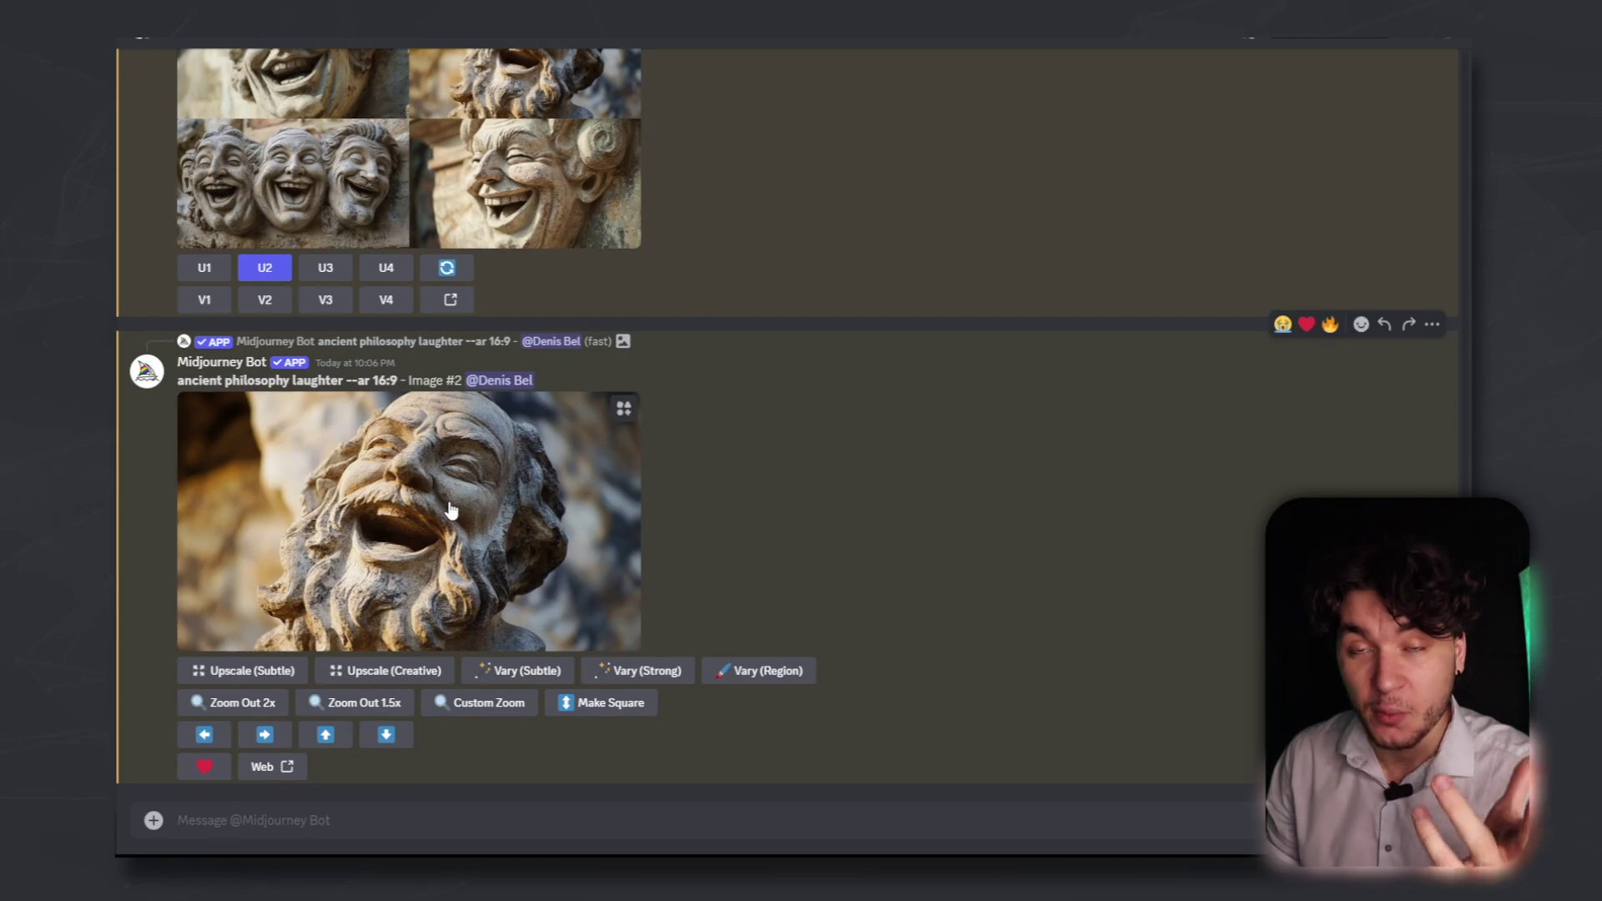
{"action": "right_click", "coordinate": [450, 521]}
{"action": "key", "text": "Escape"}
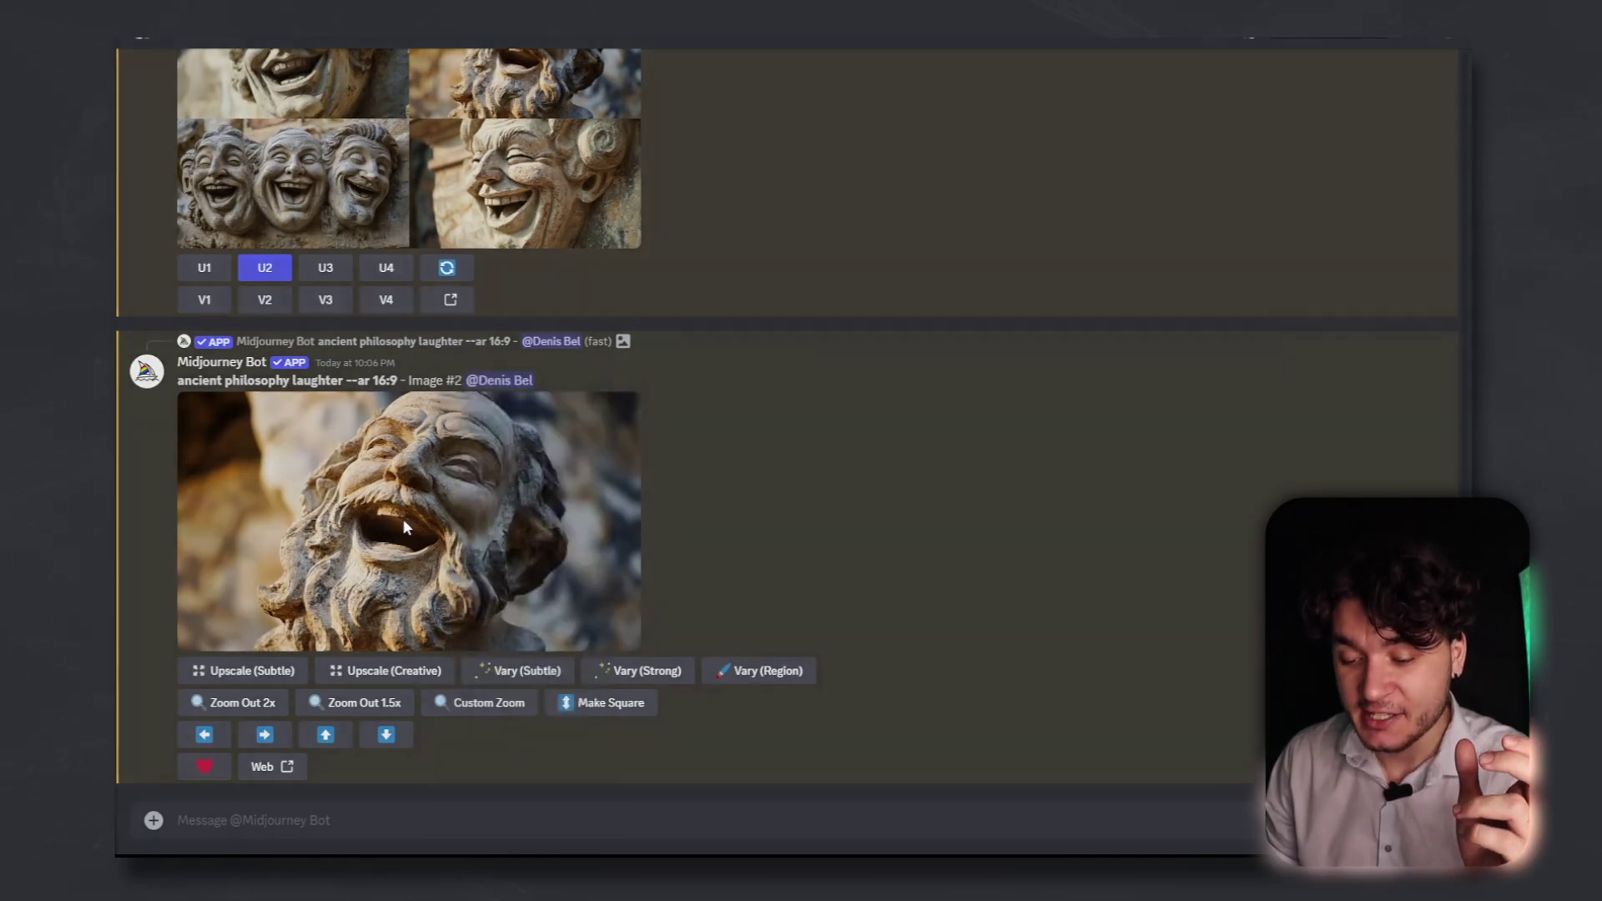
{"action": "left_click", "coordinate": [404, 519]}
{"action": "right_click", "coordinate": [689, 414]}
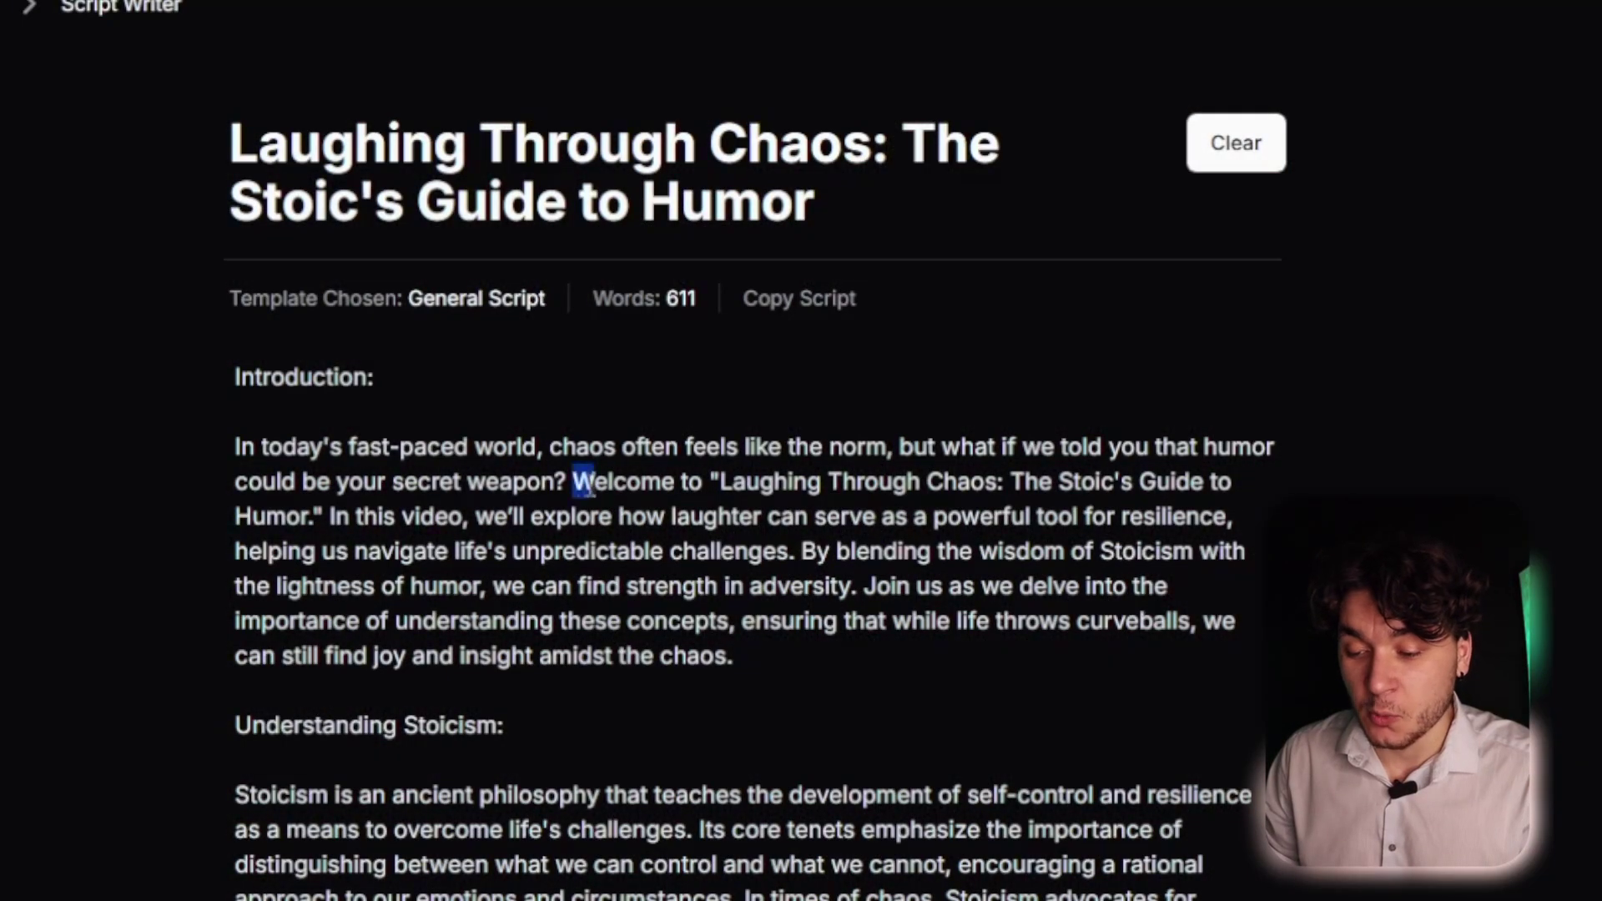
In the generated script, read the introduction's welcome sentence containing the video title for an image idea
{"action": "left_click_drag", "start_coordinate": [586, 484], "coordinate": [887, 477]}
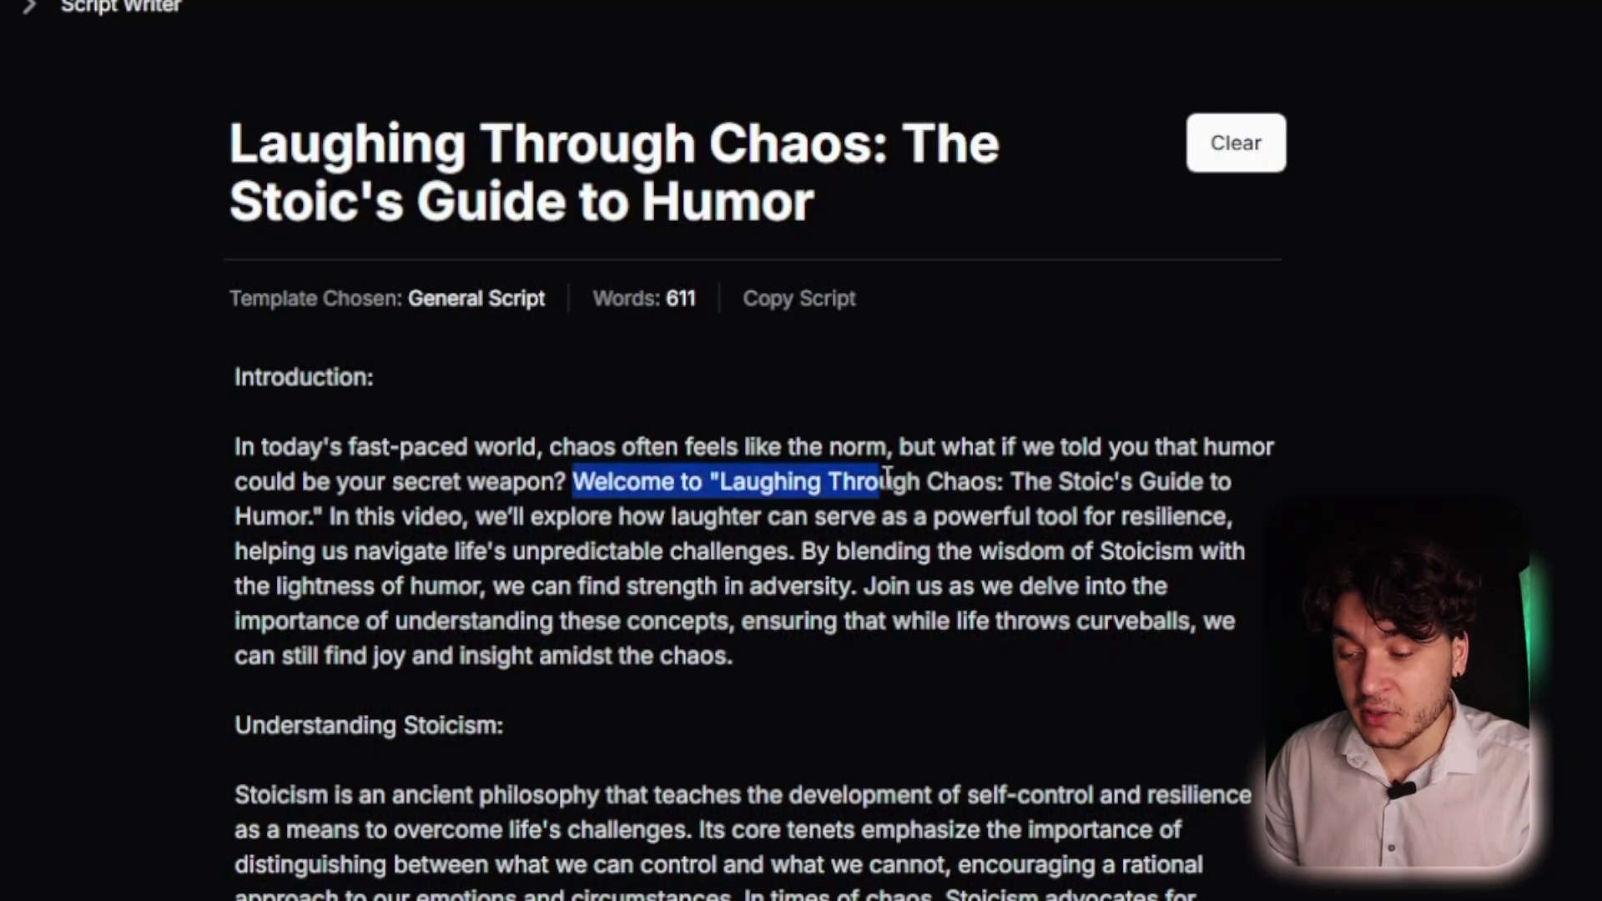
{"action": "left_click_drag", "start_coordinate": [1166, 486], "coordinate": [326, 509]}
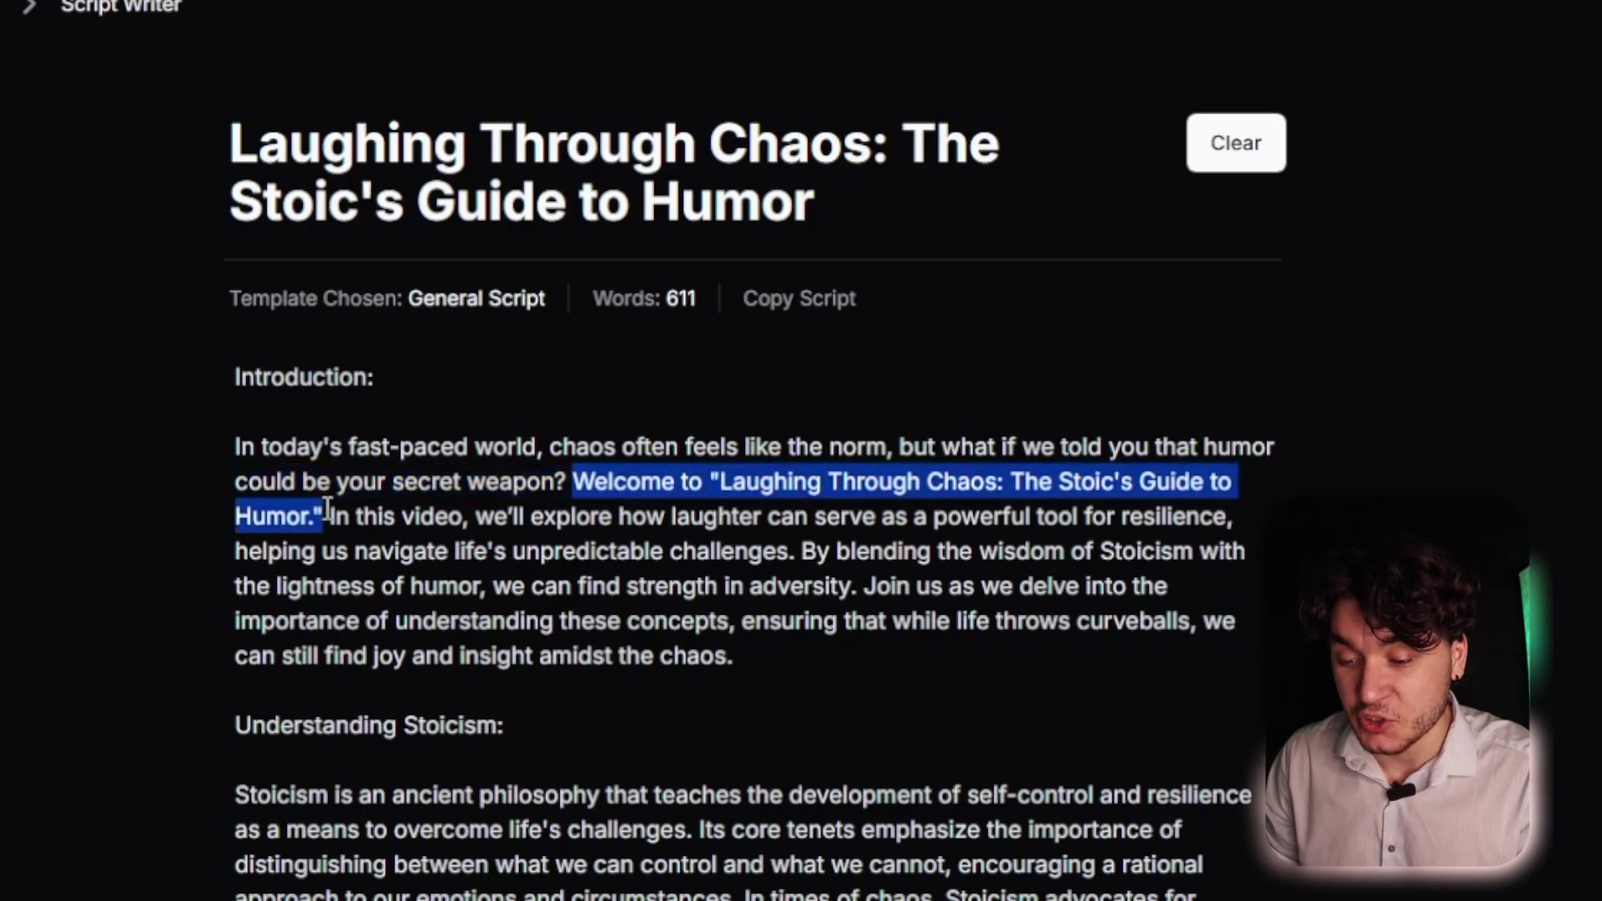
{"action": "left_click", "coordinate": [841, 489]}
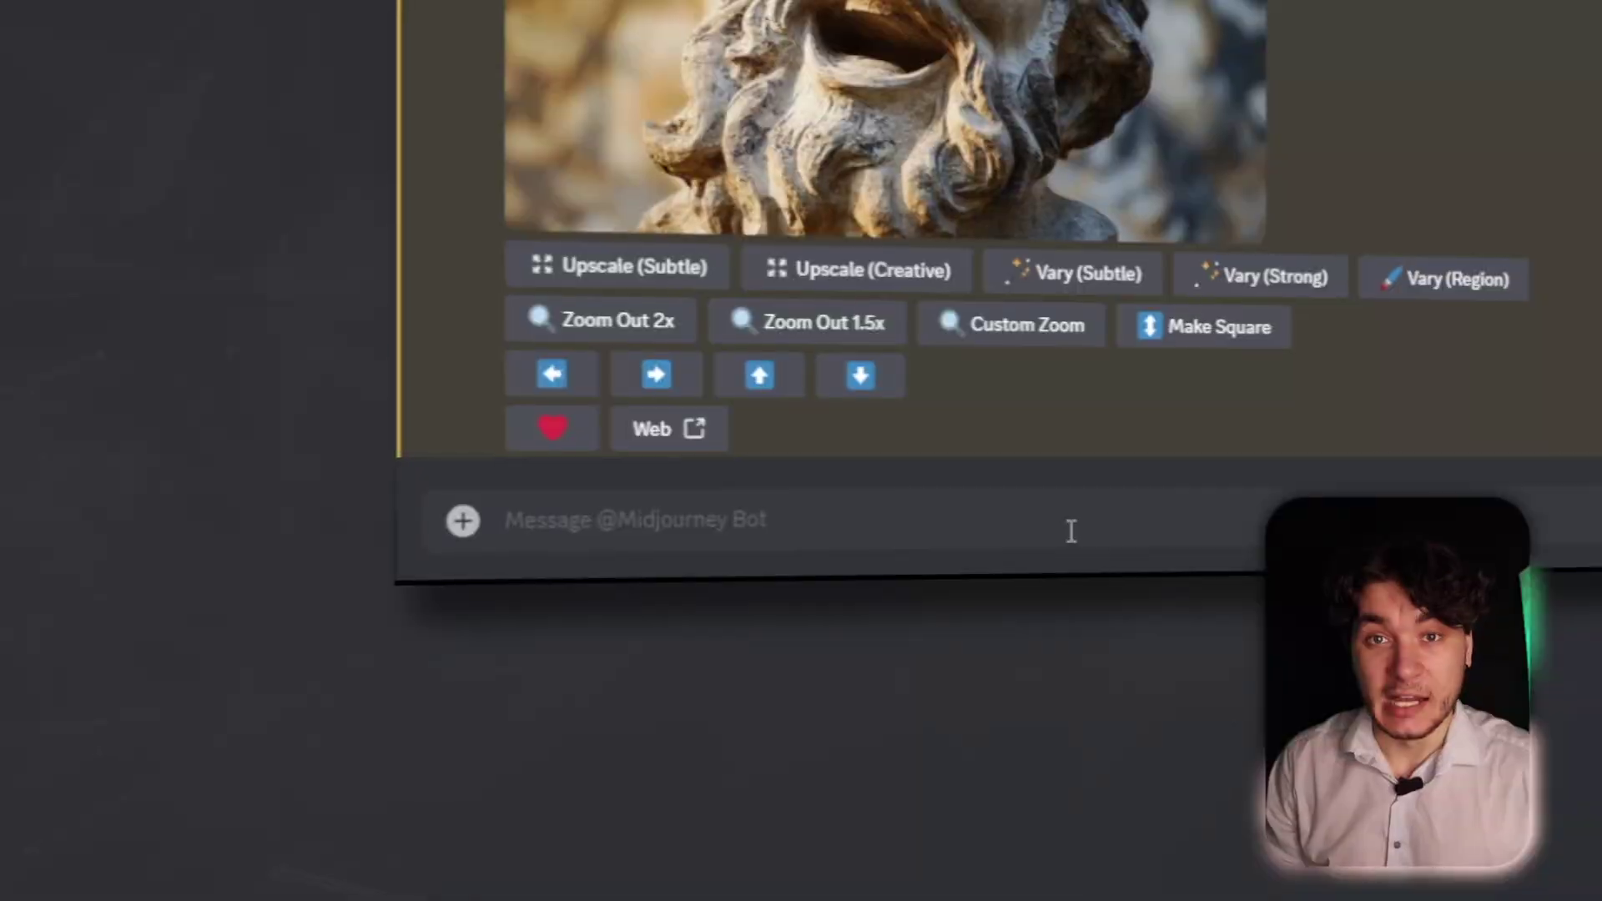
Generate Midjourney images with the prompt "ancient historical philosophy with text "Laughing Through Chaos" --ar 16:9"
{"action": "type", "text": "/im"}
{"action": "key", "text": "Tab"}
{"action": "type", "text": "ancient historical philosophy with text"}
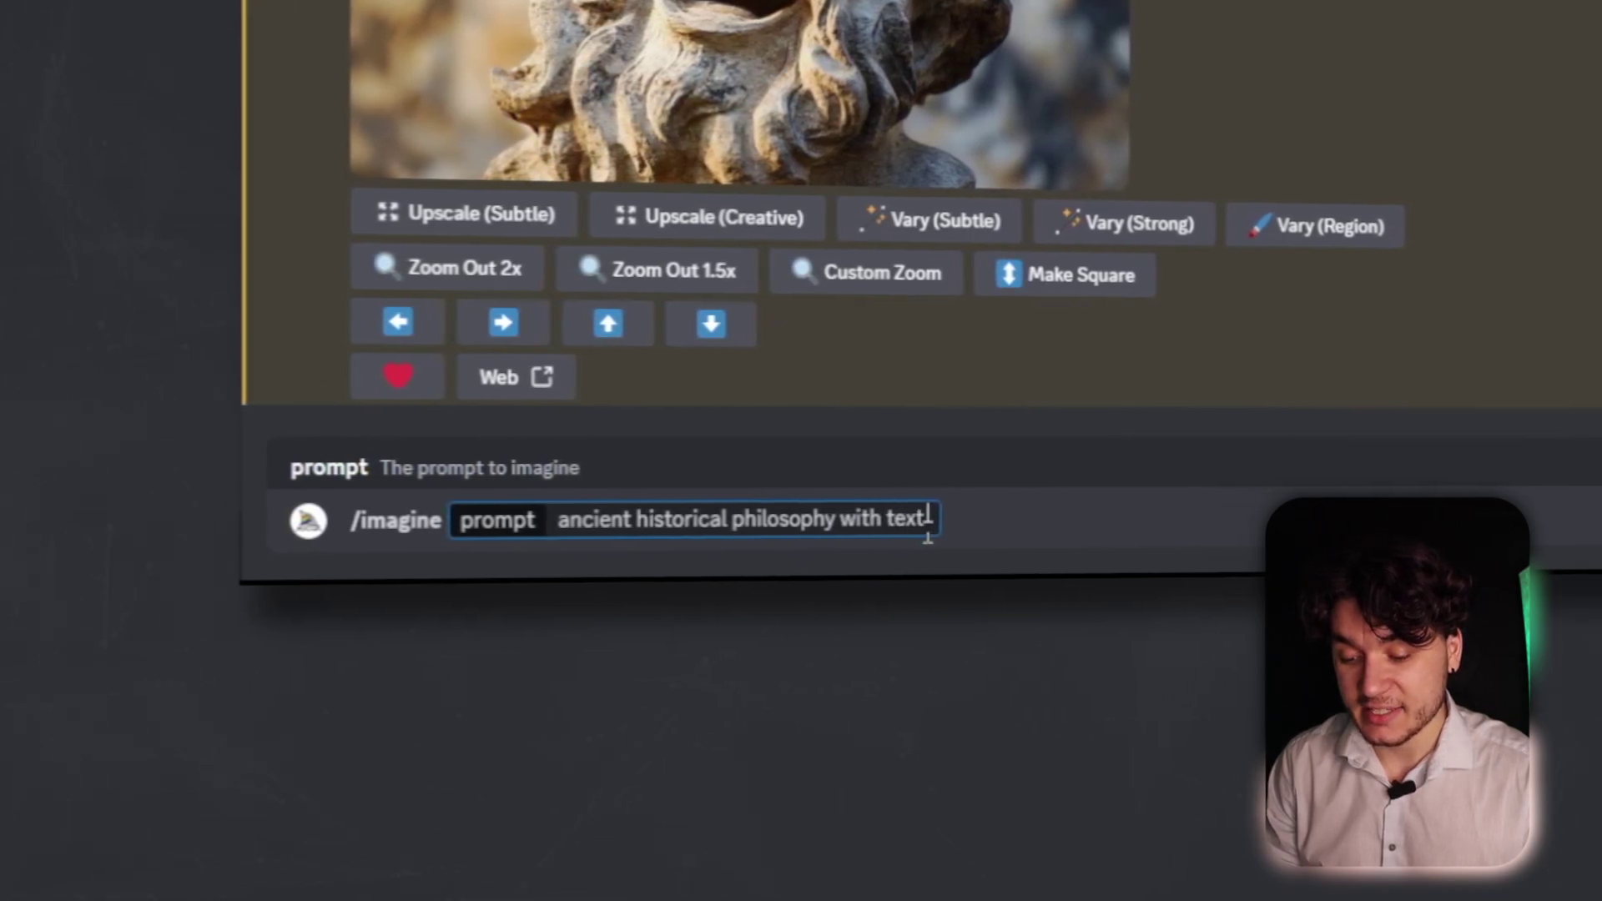
{"action": "type", "text": " \""}
{"action": "type", "text": "\"Laughing Through Chaos\""}
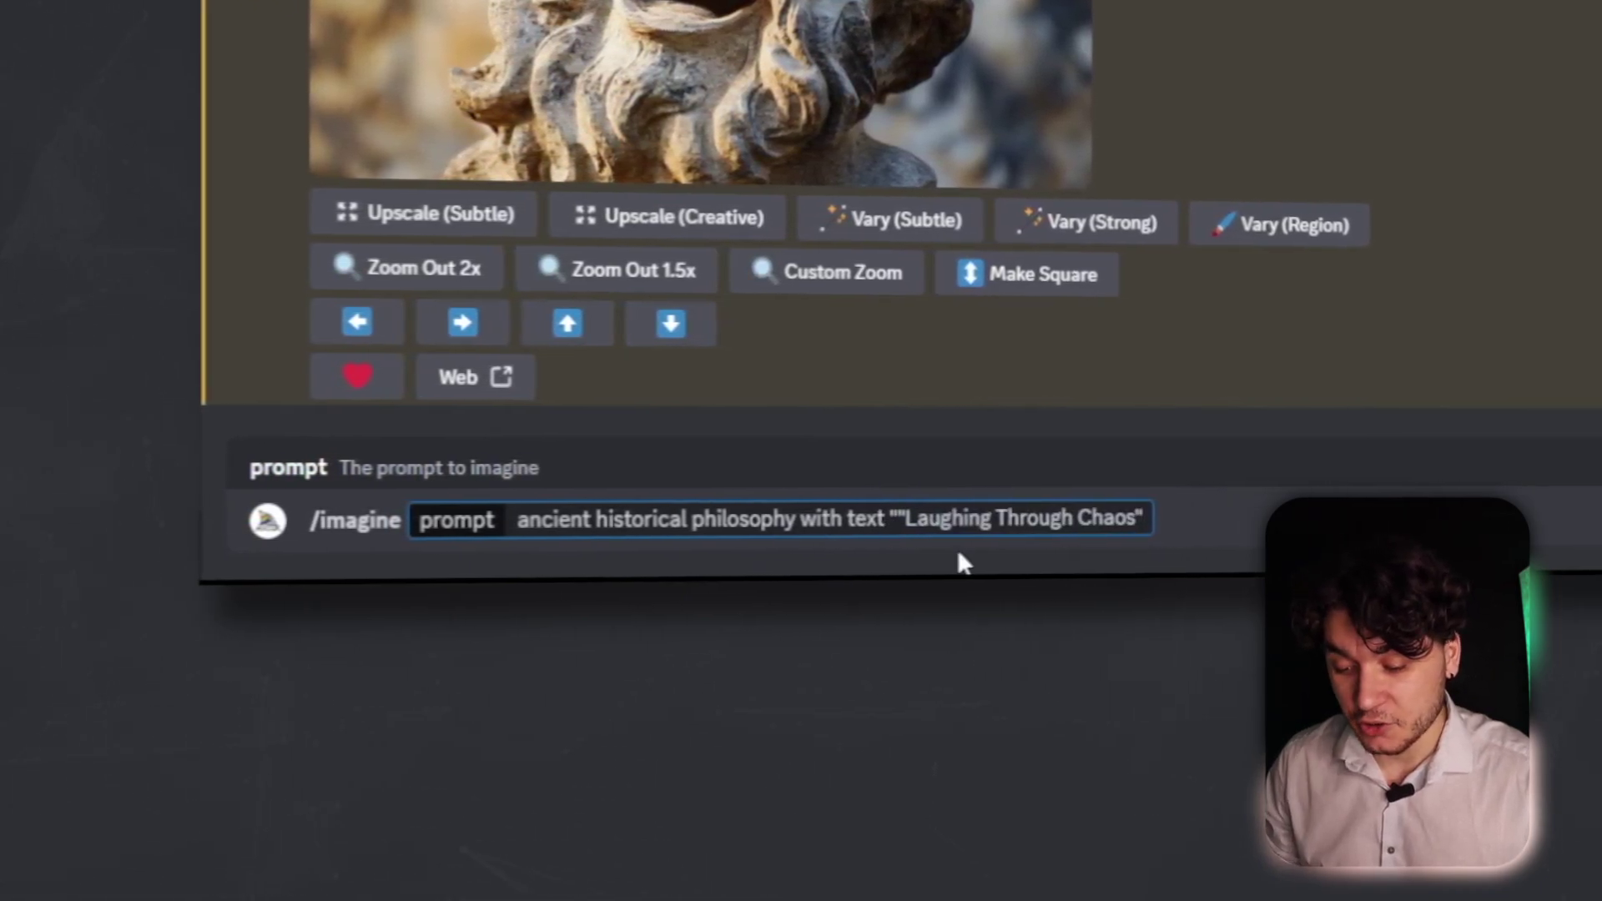
{"action": "key", "text": "ctrl+Left"}
{"action": "key", "text": "ctrl+Left"}
{"action": "key", "text": "ctrl+Left"}
{"action": "key", "text": "BackSpace"}
{"action": "left_click", "coordinate": [1093, 526]}
{"action": "type", "text": "--ar 16"}
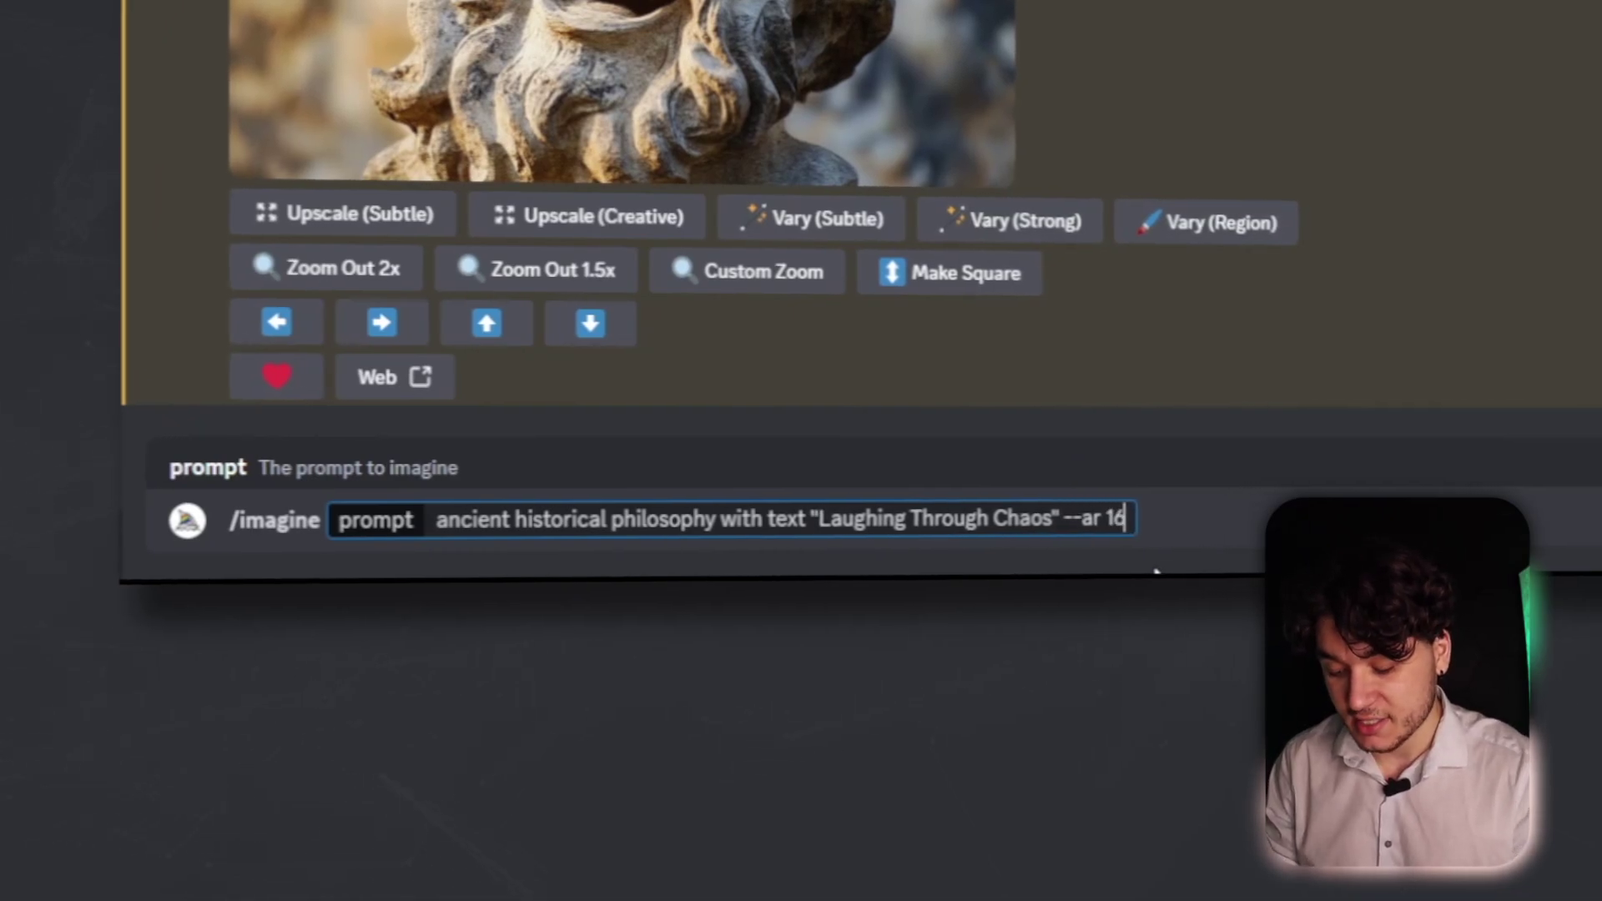
{"action": "type", "text": ":9"}
{"action": "key", "text": "Return"}
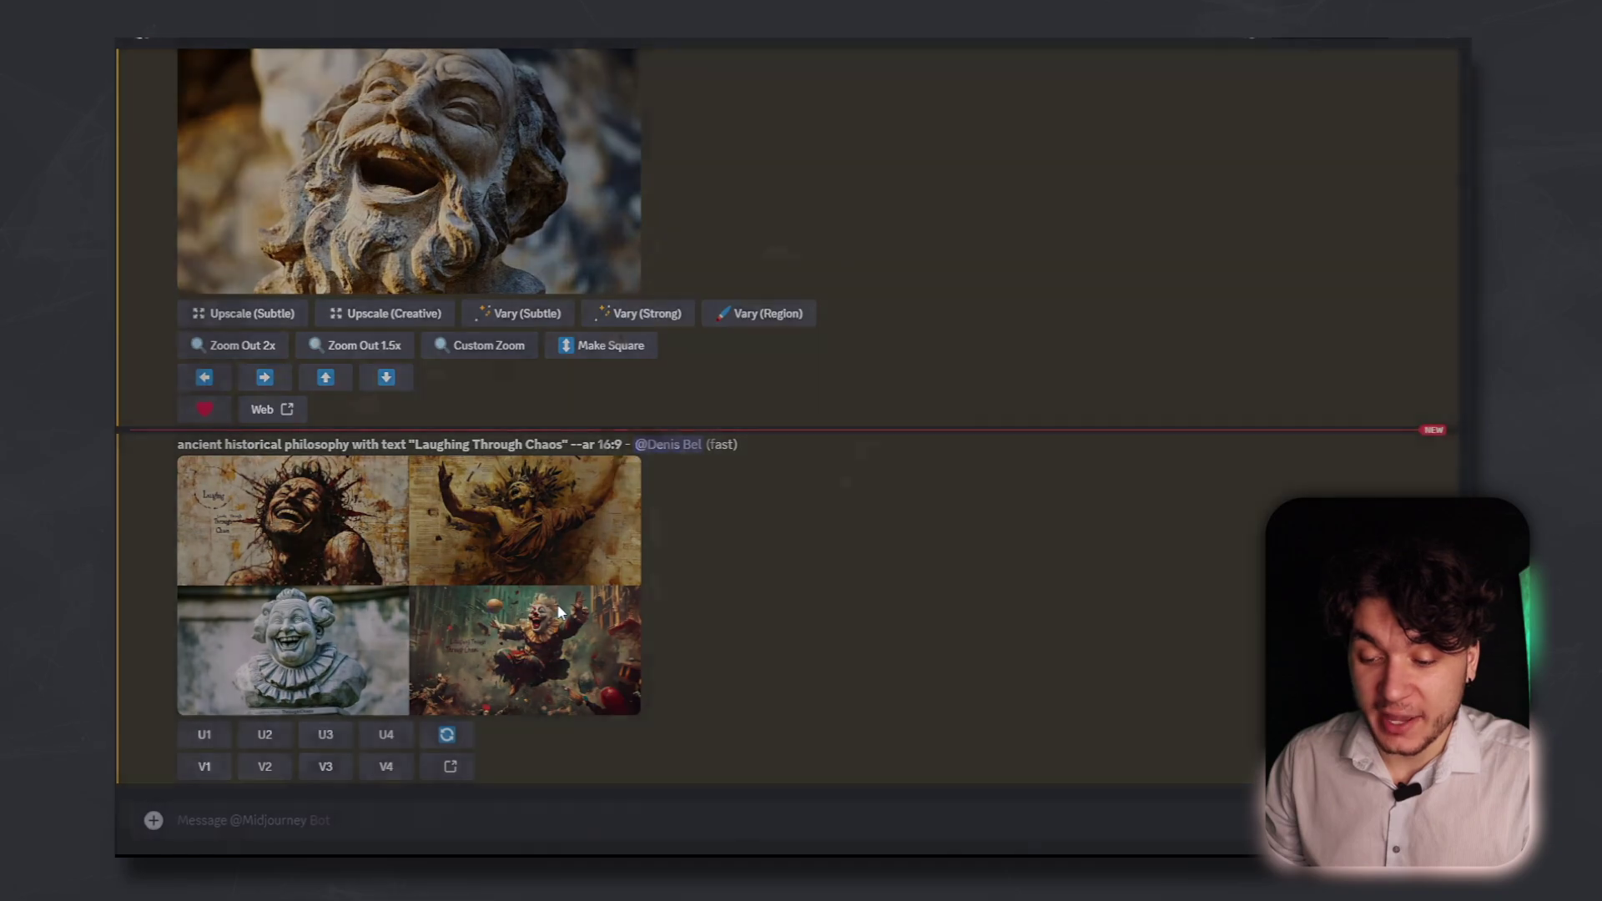
Preview the four "Laughing Through Chaos" images enlarged and rerun the same prompt for a new set
{"action": "left_click", "coordinate": [557, 603]}
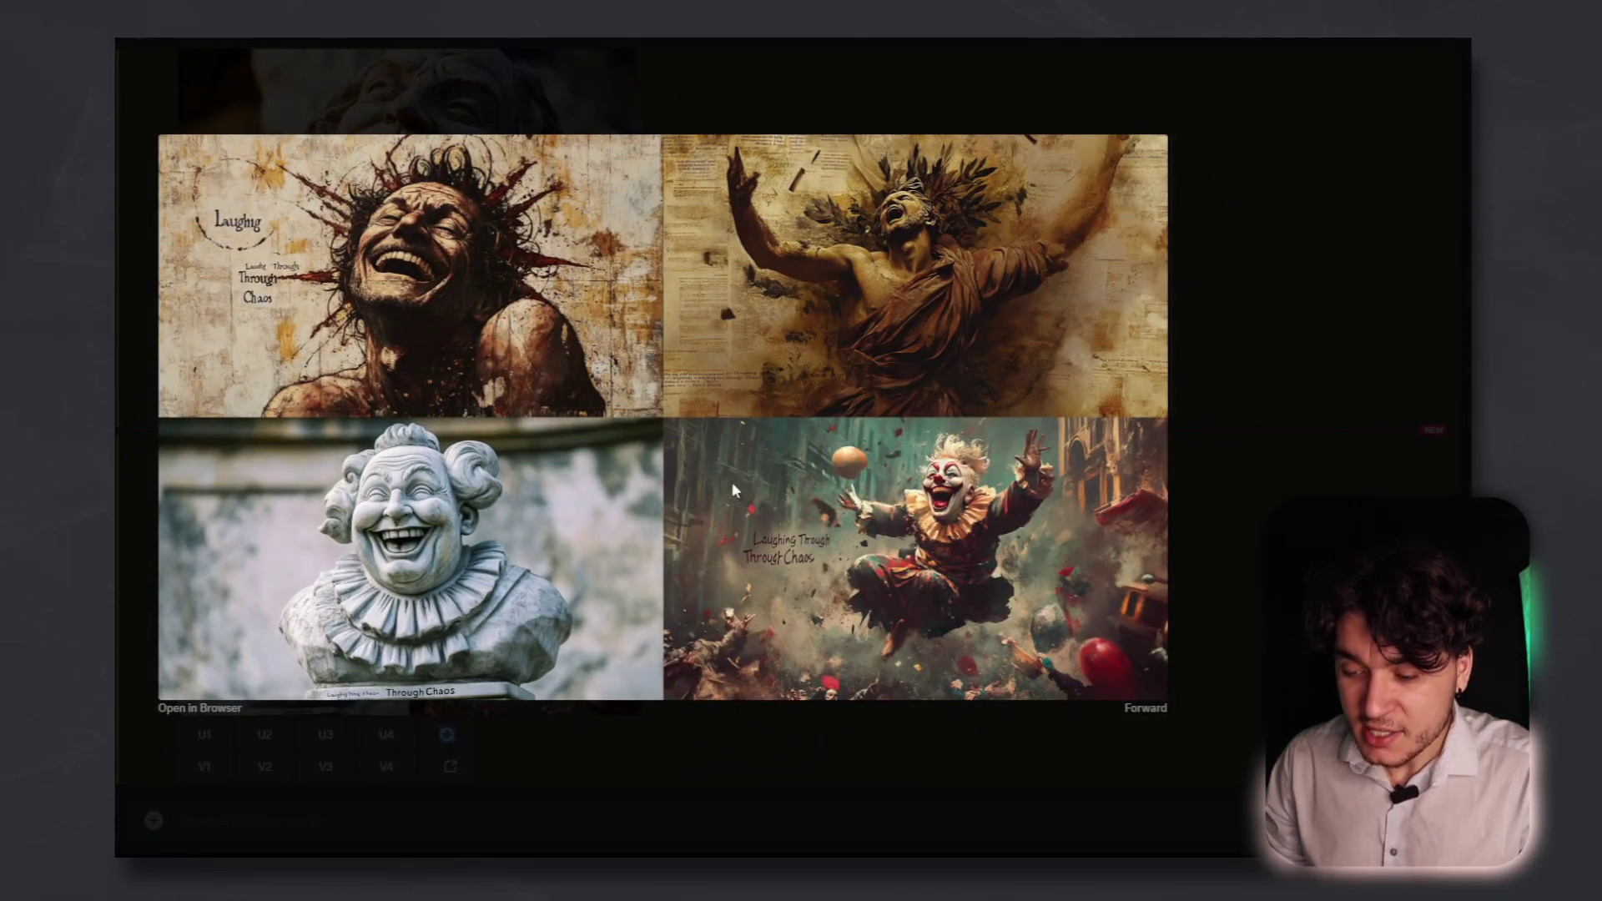
{"action": "left_click", "coordinate": [604, 755]}
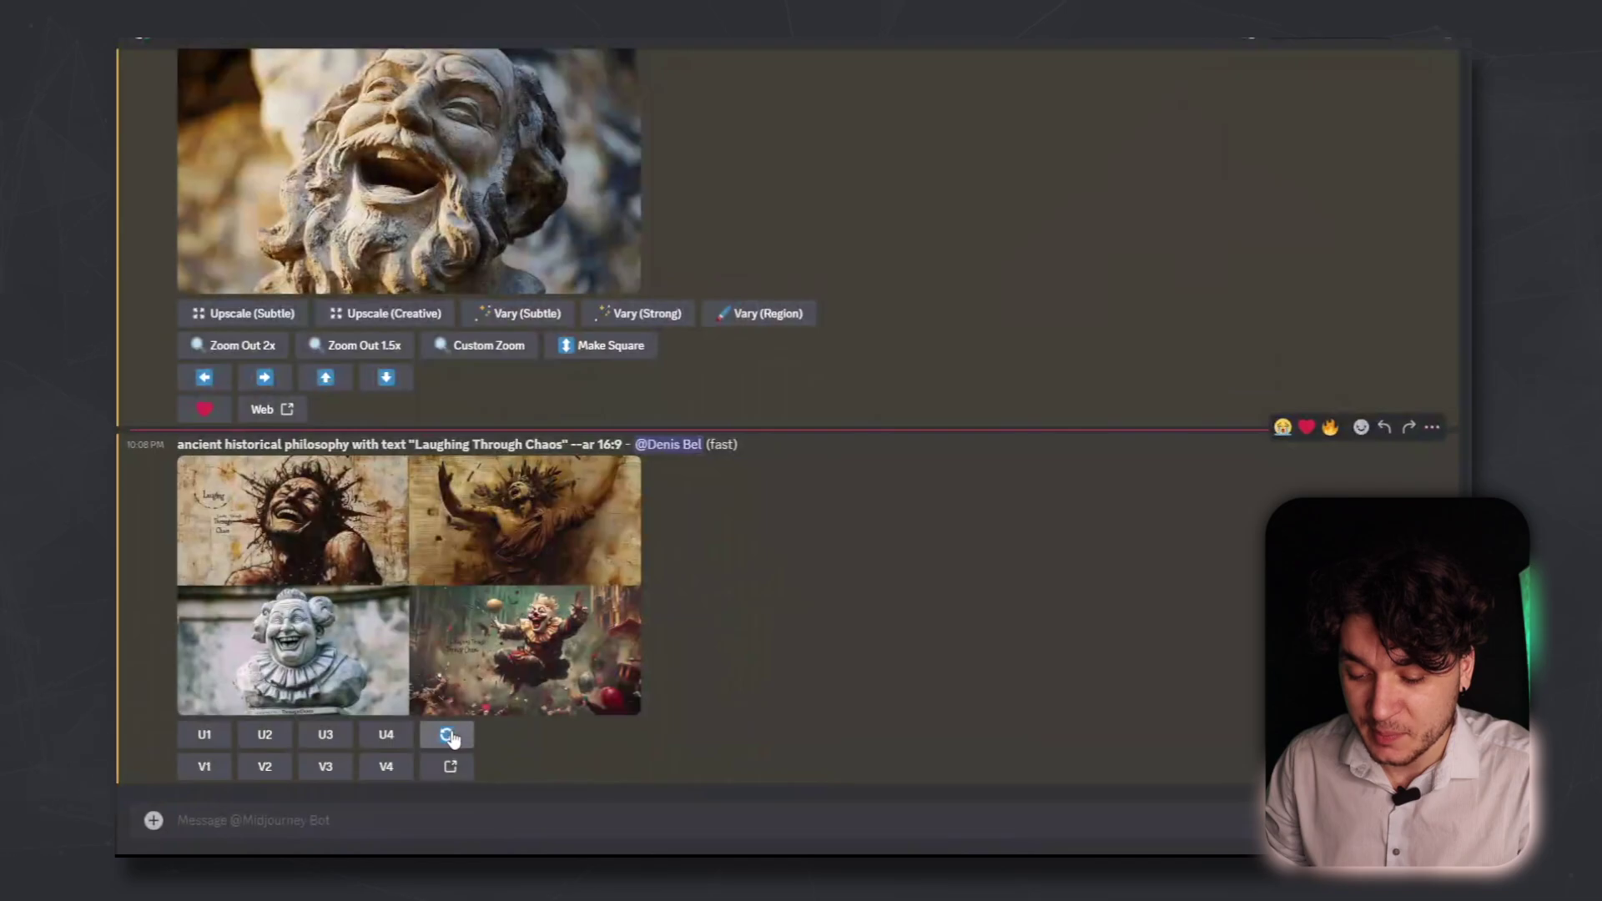
{"action": "left_click", "coordinate": [445, 739]}
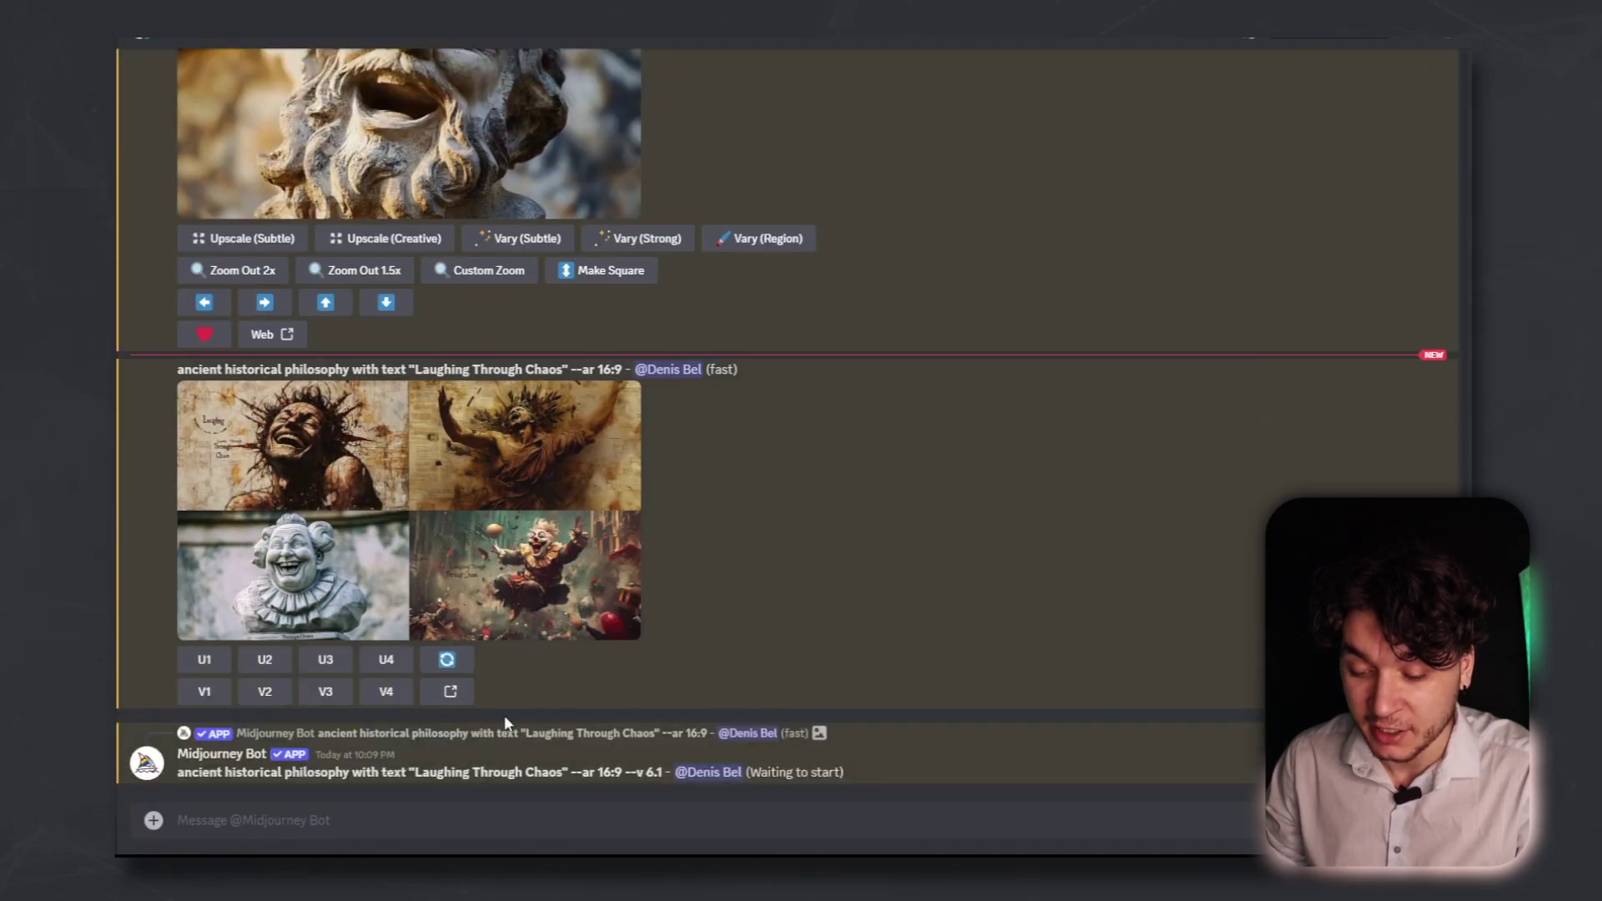
Preview the generated sets enlarged and upscale the first and third images of the rerun, both laughing stone faces
{"action": "left_click", "coordinate": [296, 584]}
{"action": "key", "text": "Escape"}
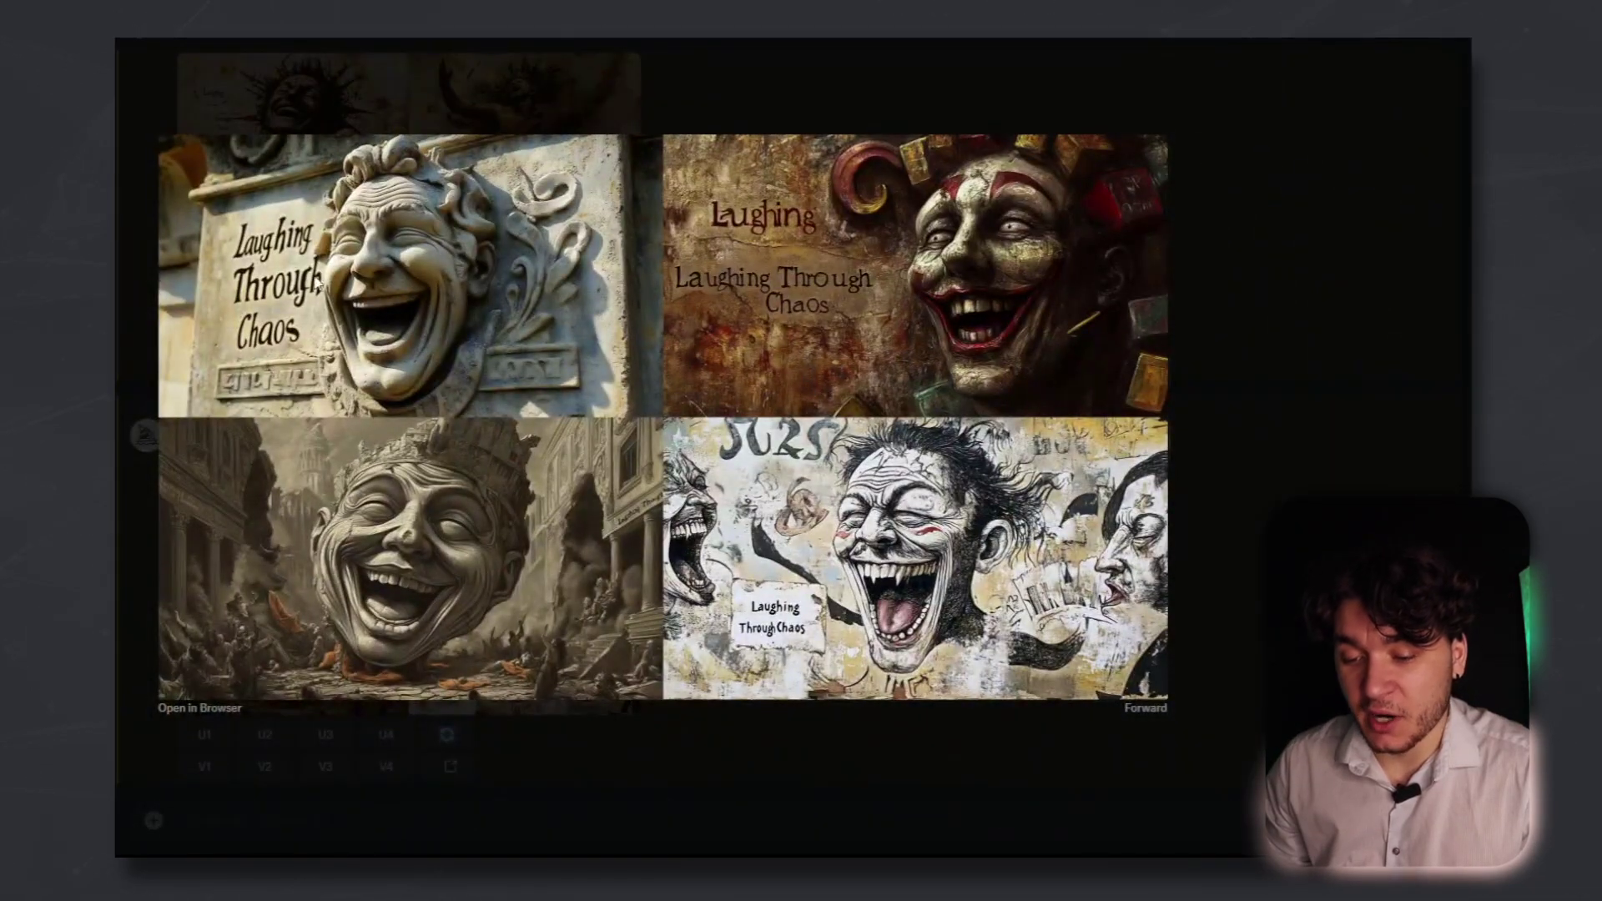
{"action": "key", "text": "Escape"}
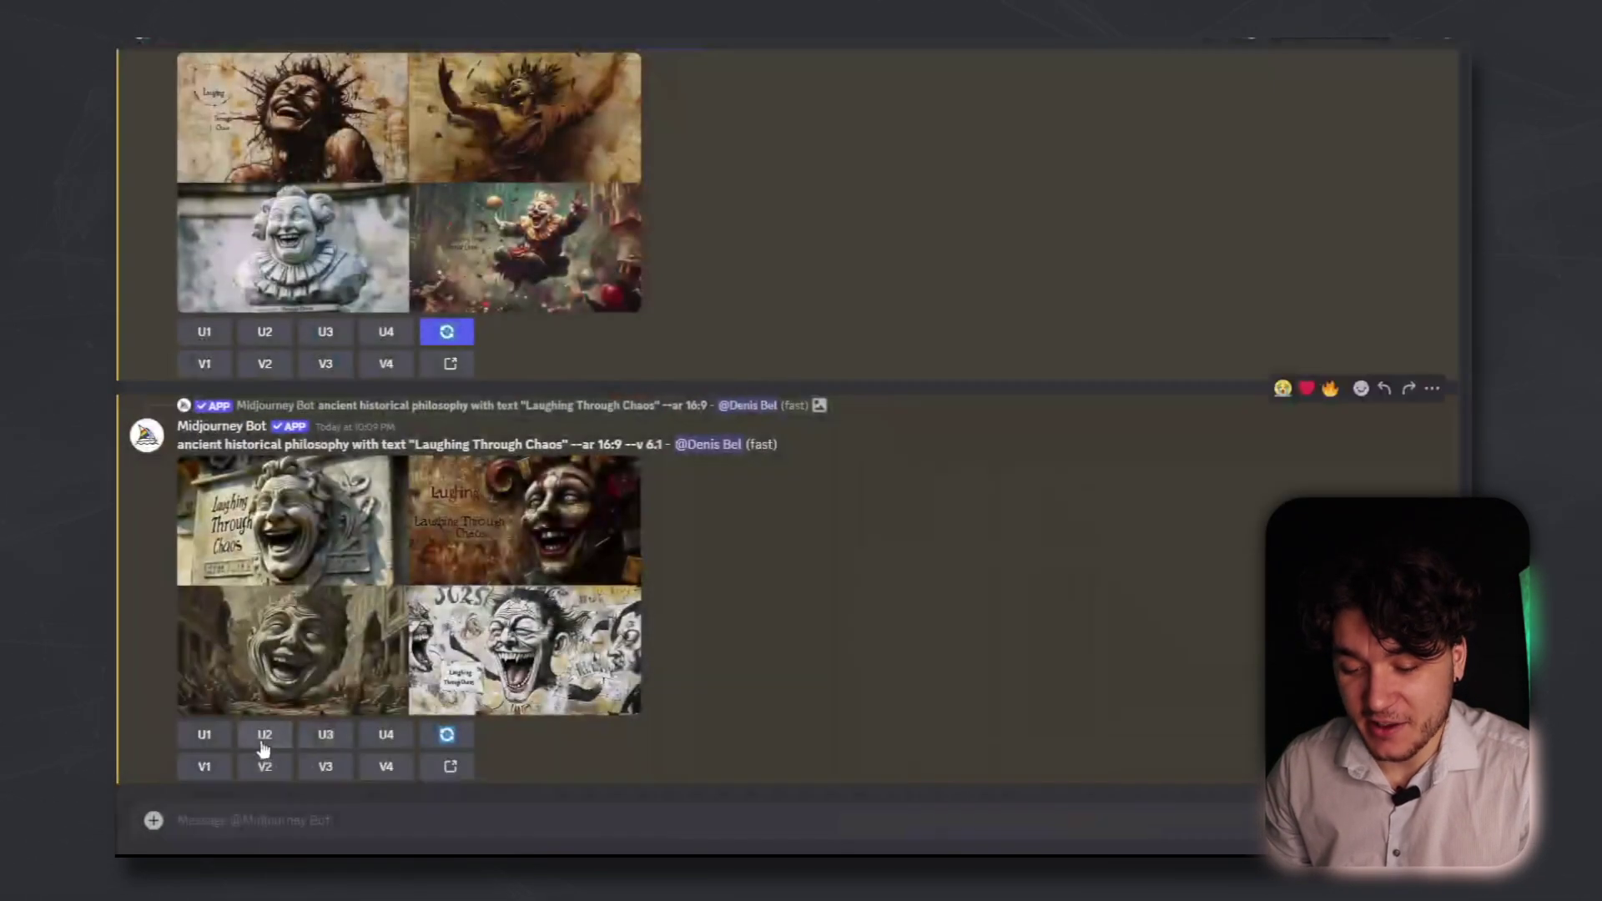
{"action": "left_click", "coordinate": [205, 738]}
{"action": "left_click", "coordinate": [326, 660]}
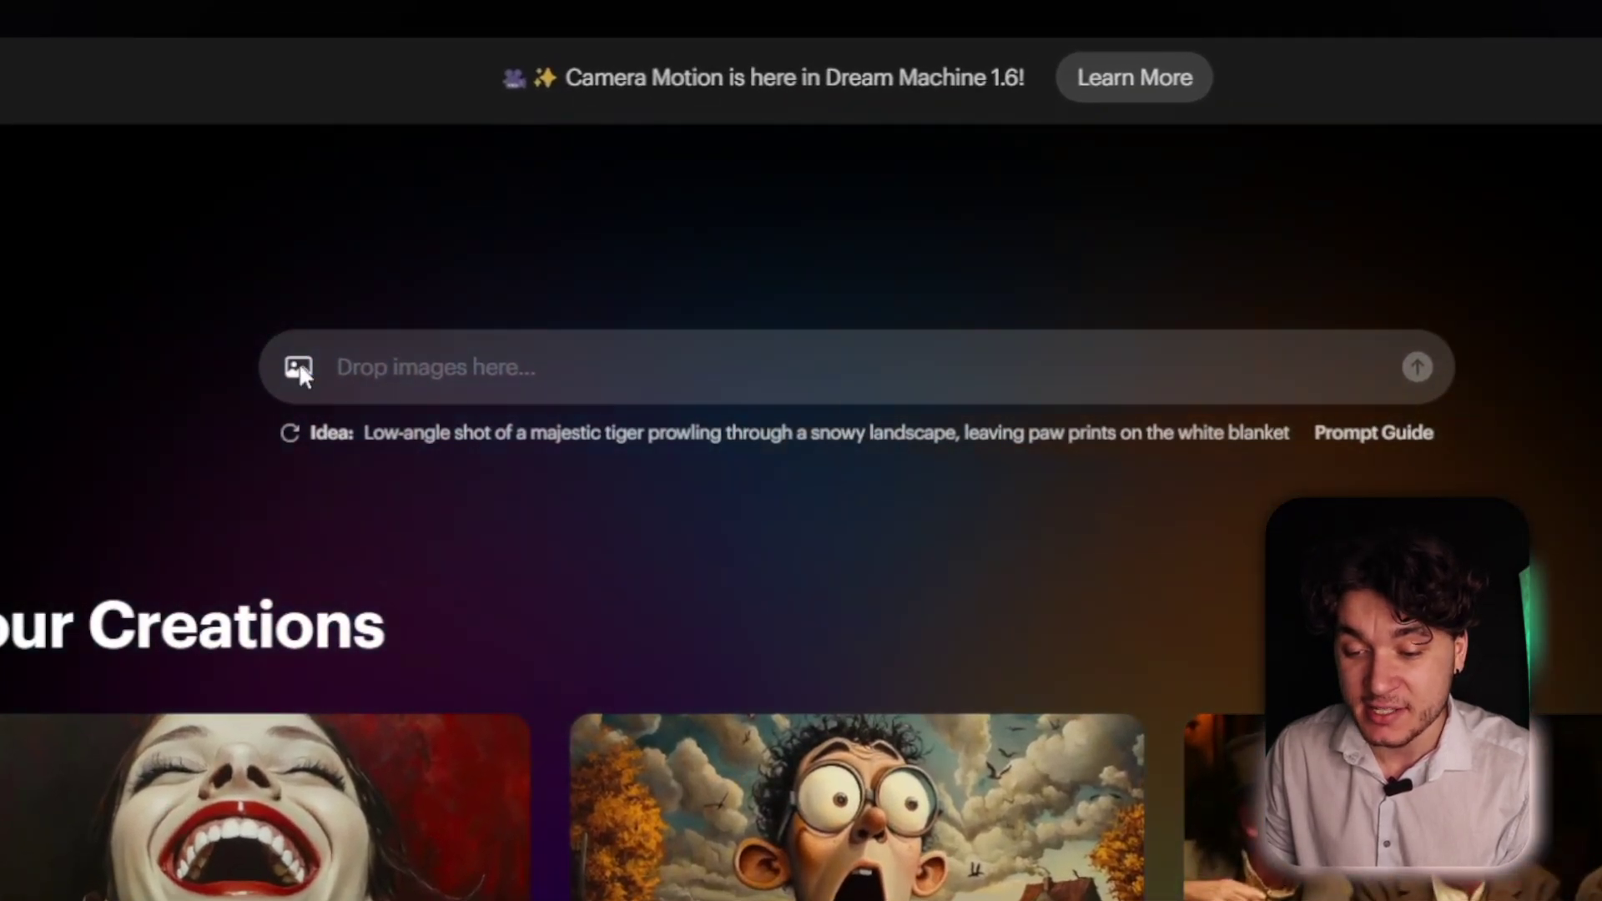
Switch to Dream Machine, add the laughing statue image as the start frame and enter the prompt "laughing statue"
{"action": "left_click", "coordinate": [298, 368]}
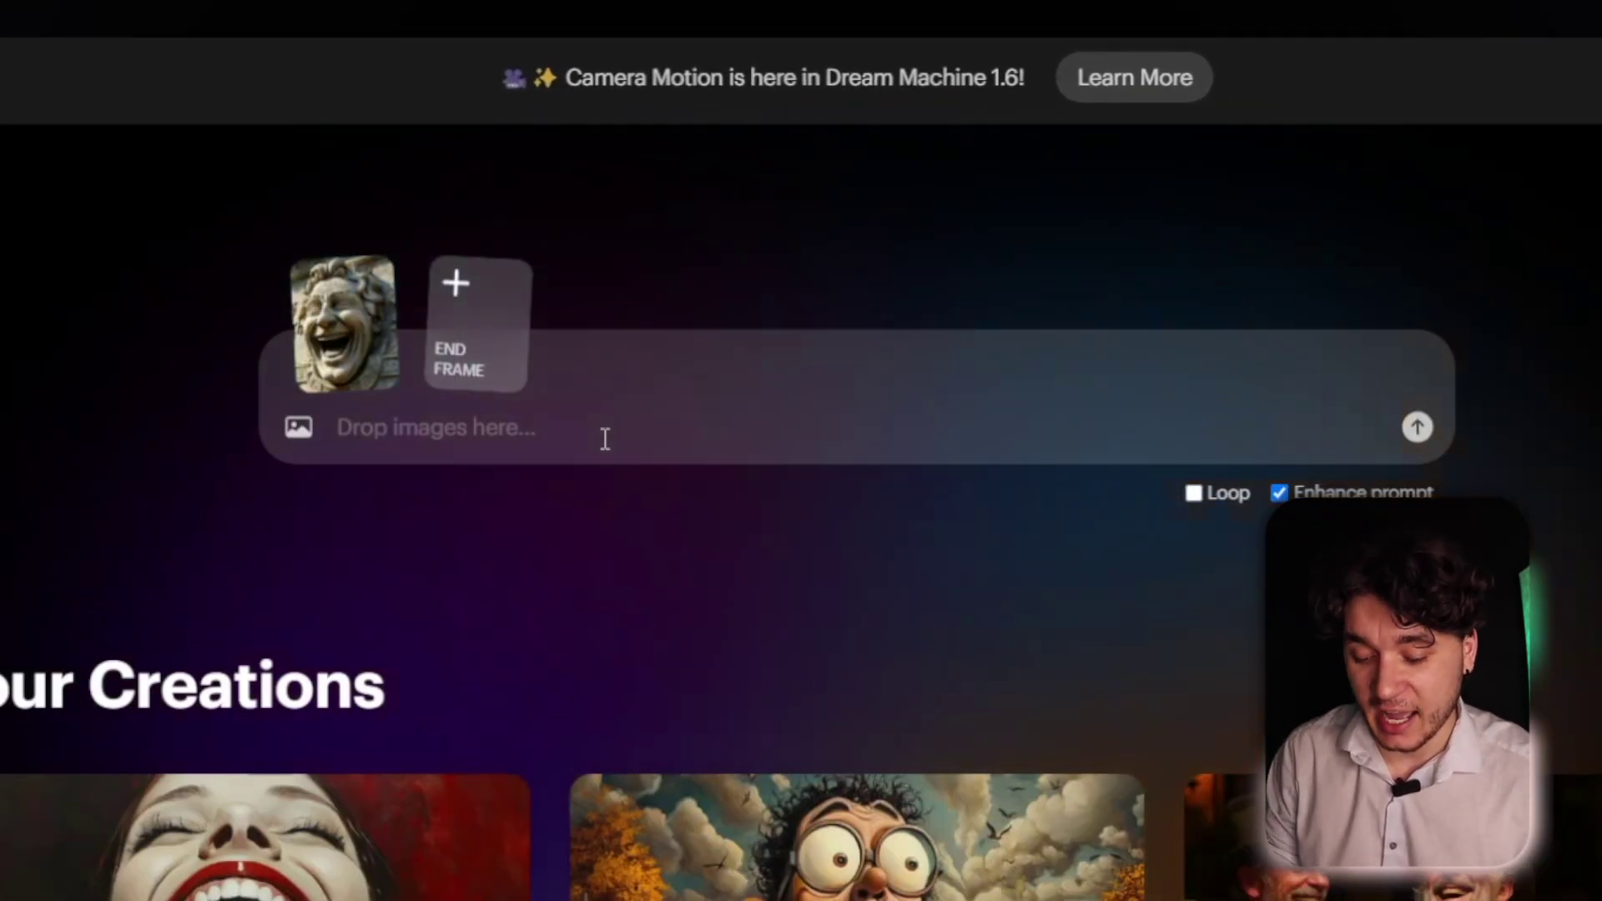
{"action": "type", "text": "laughing statue"}
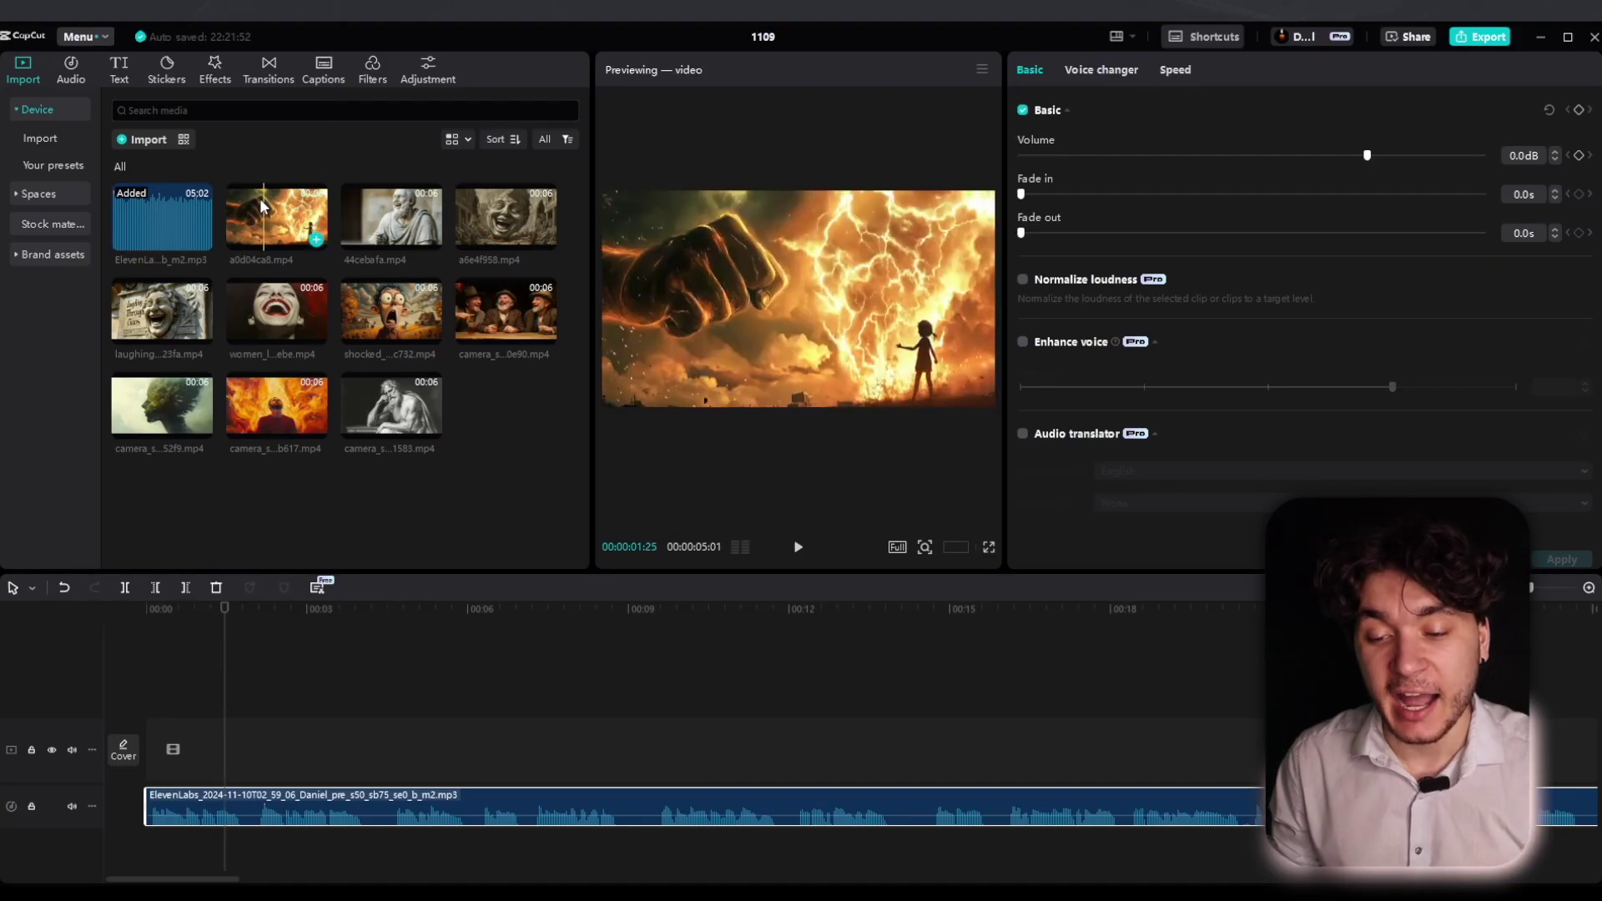
Switch to the CapCut project and place all the animated video clips on the timeline above the voiceover
{"action": "left_click", "coordinate": [302, 232]}
{"action": "left_click", "coordinate": [396, 408], "text": "shift"}
{"action": "left_click_drag", "start_coordinate": [296, 250], "coordinate": [289, 754]}
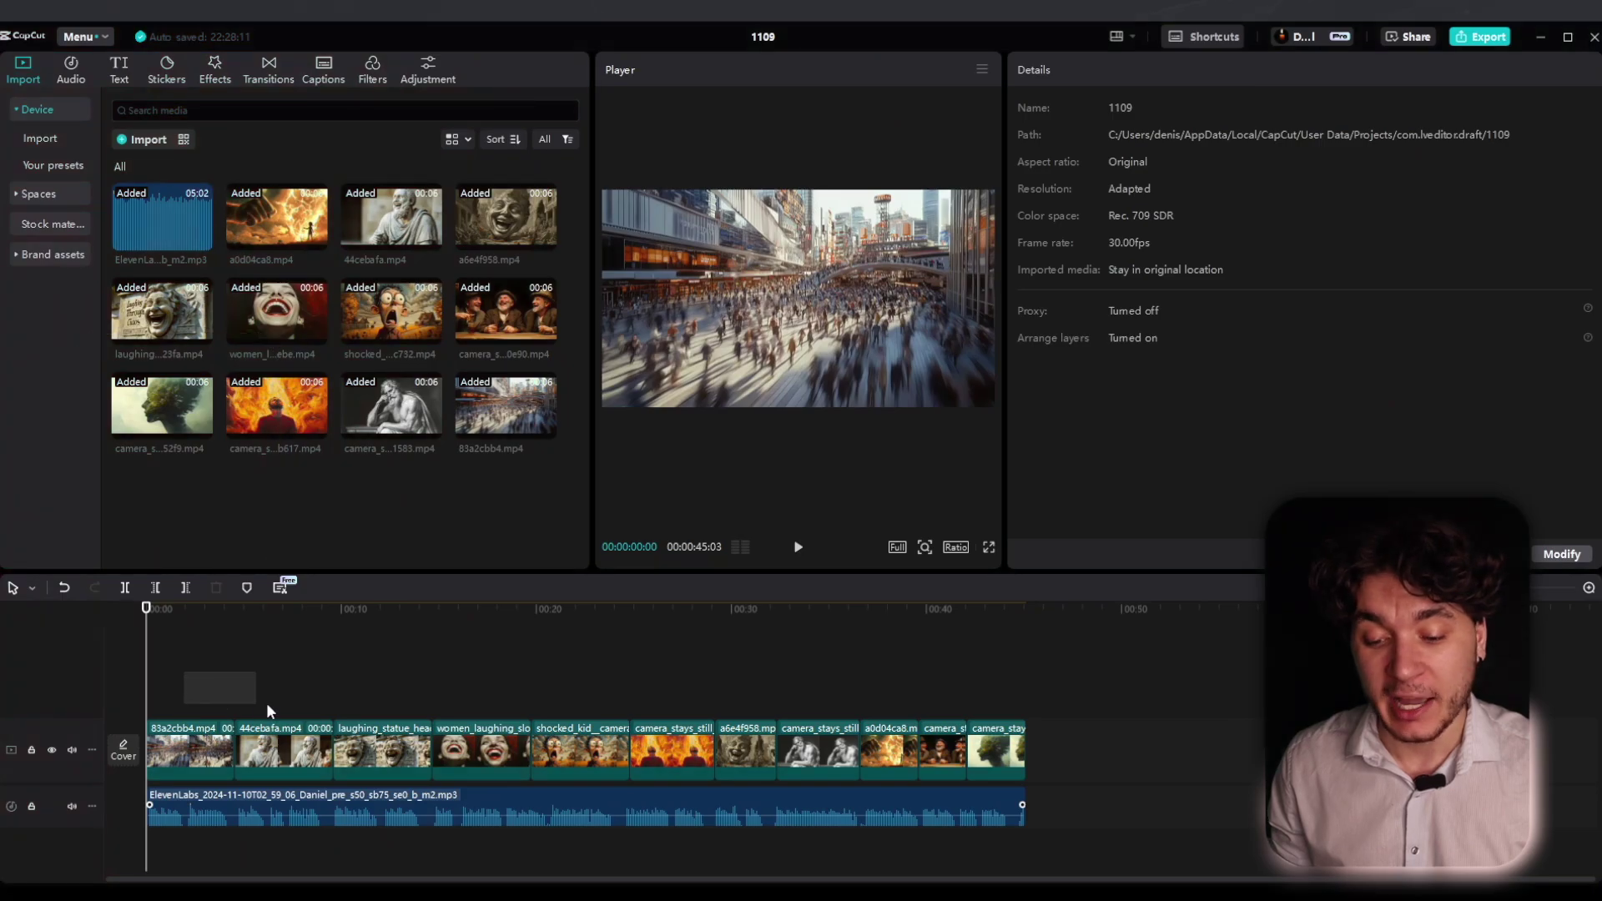
{"action": "left_click_drag", "start_coordinate": [267, 710], "coordinate": [1009, 806]}
{"action": "left_click", "coordinate": [109, 273]}
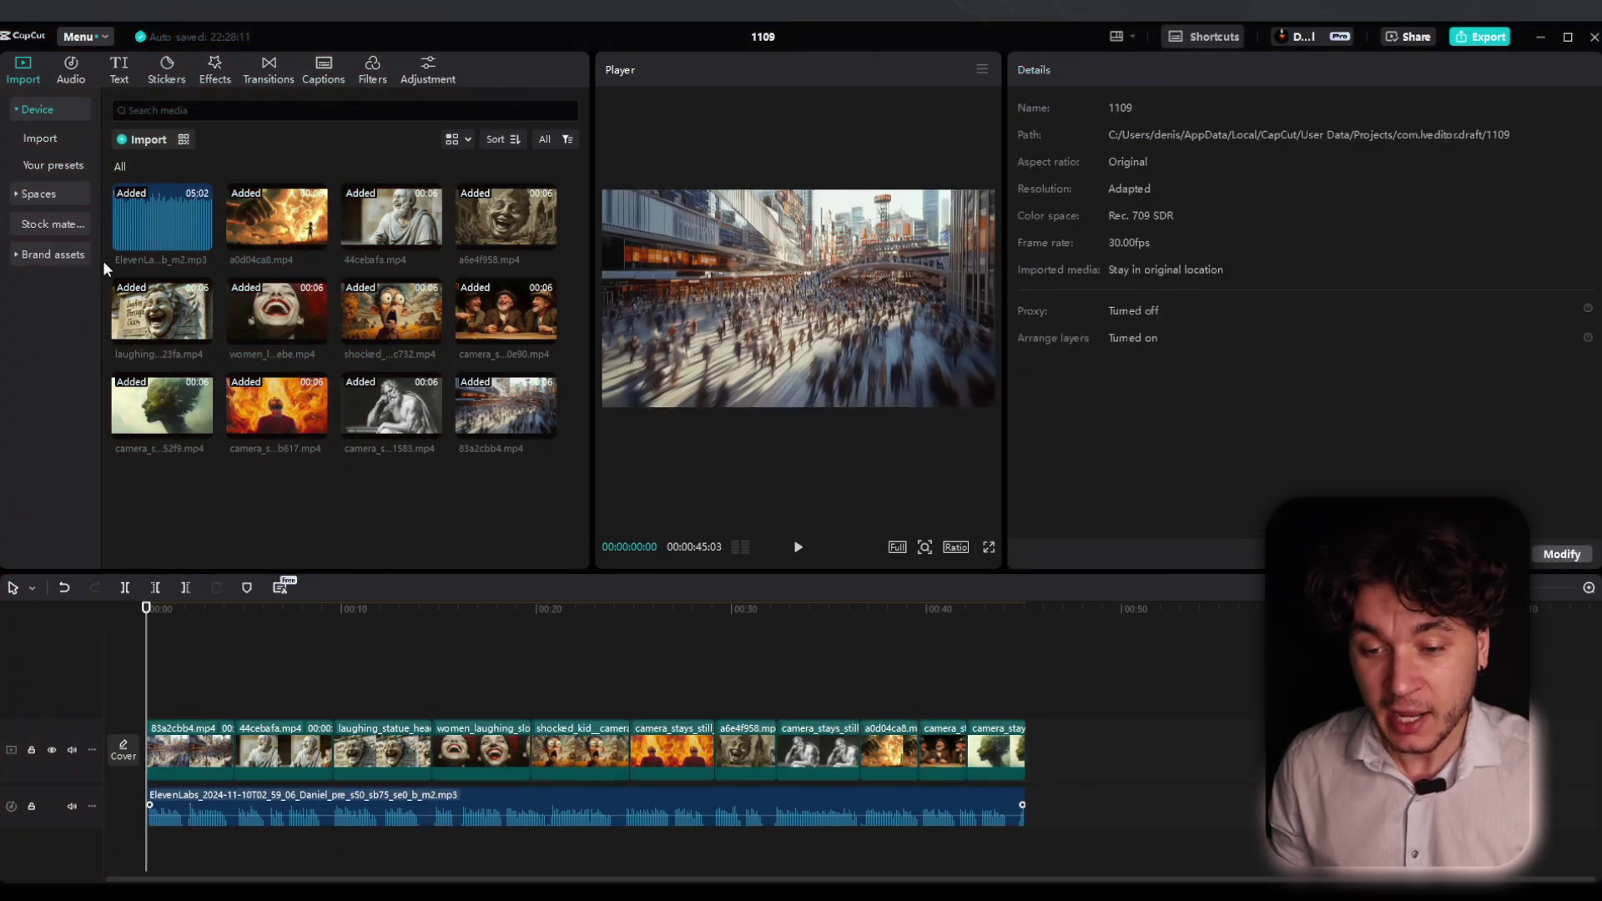
Search the music library for "classical music" and add the track "Self Control, For Dian Dian, Day 23" below the voiceover
{"action": "left_click", "coordinate": [68, 74]}
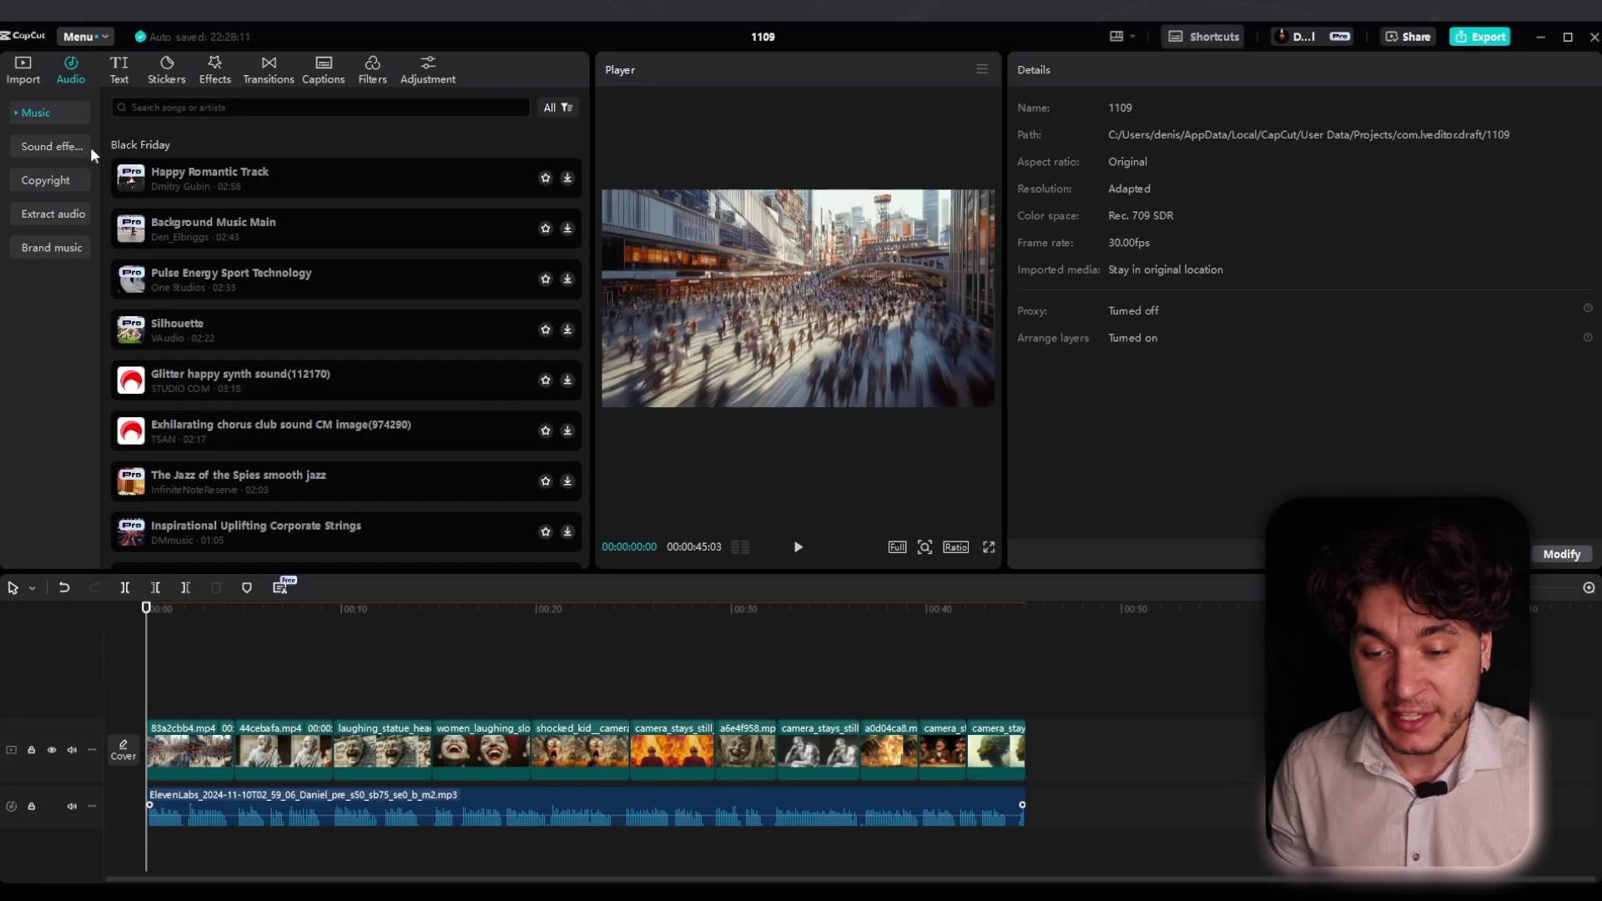
{"action": "left_click", "coordinate": [177, 107]}
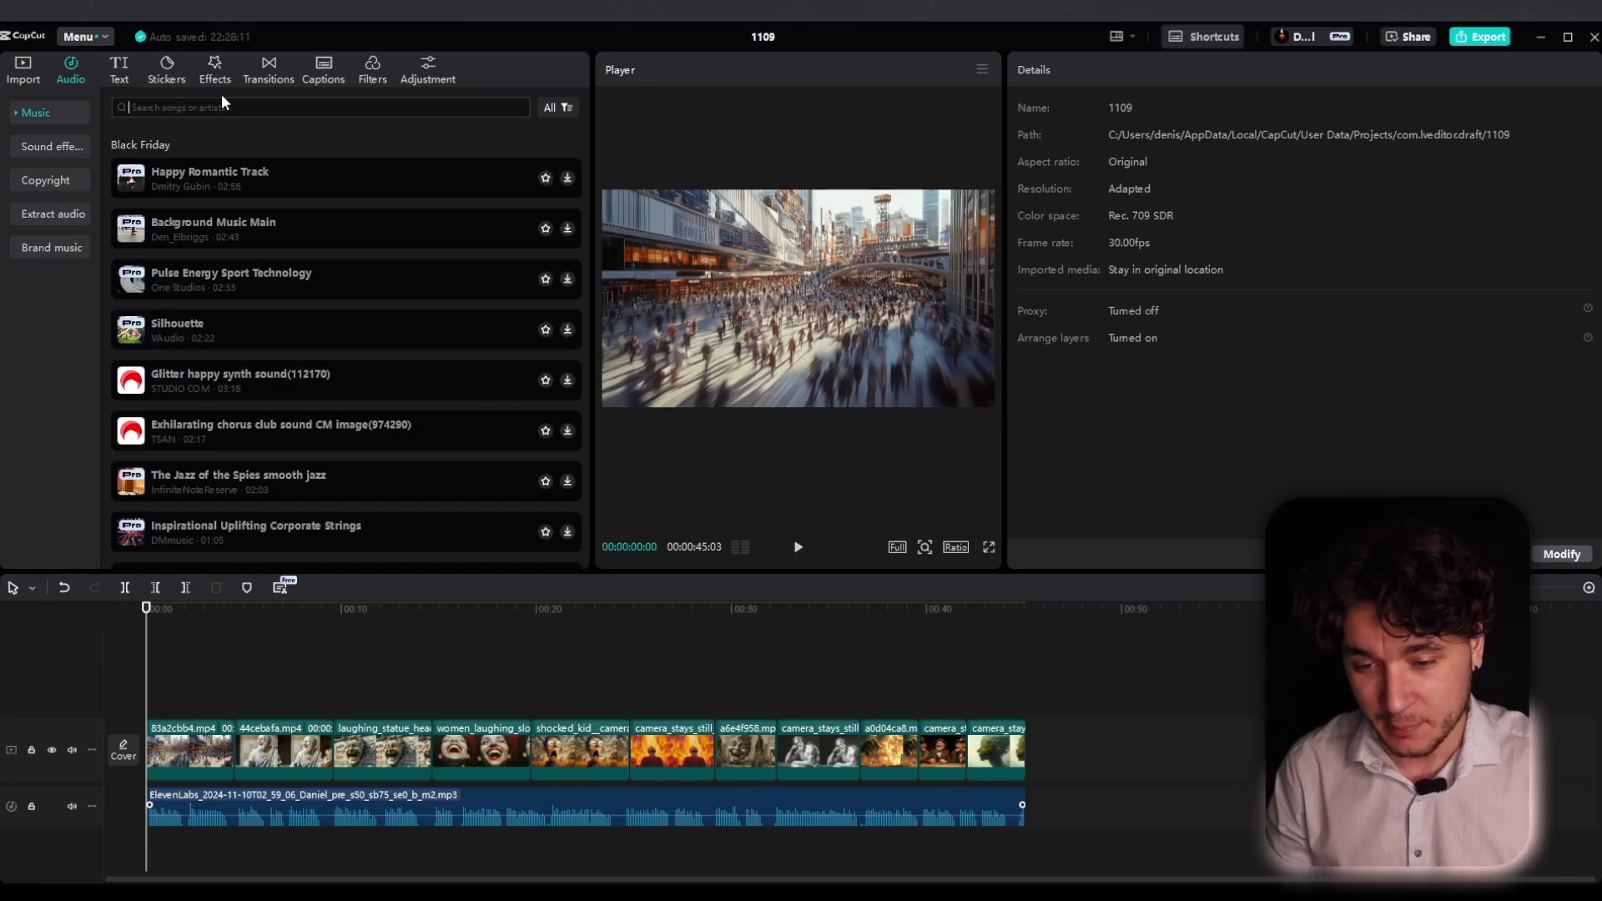
{"action": "type", "text": "c"}
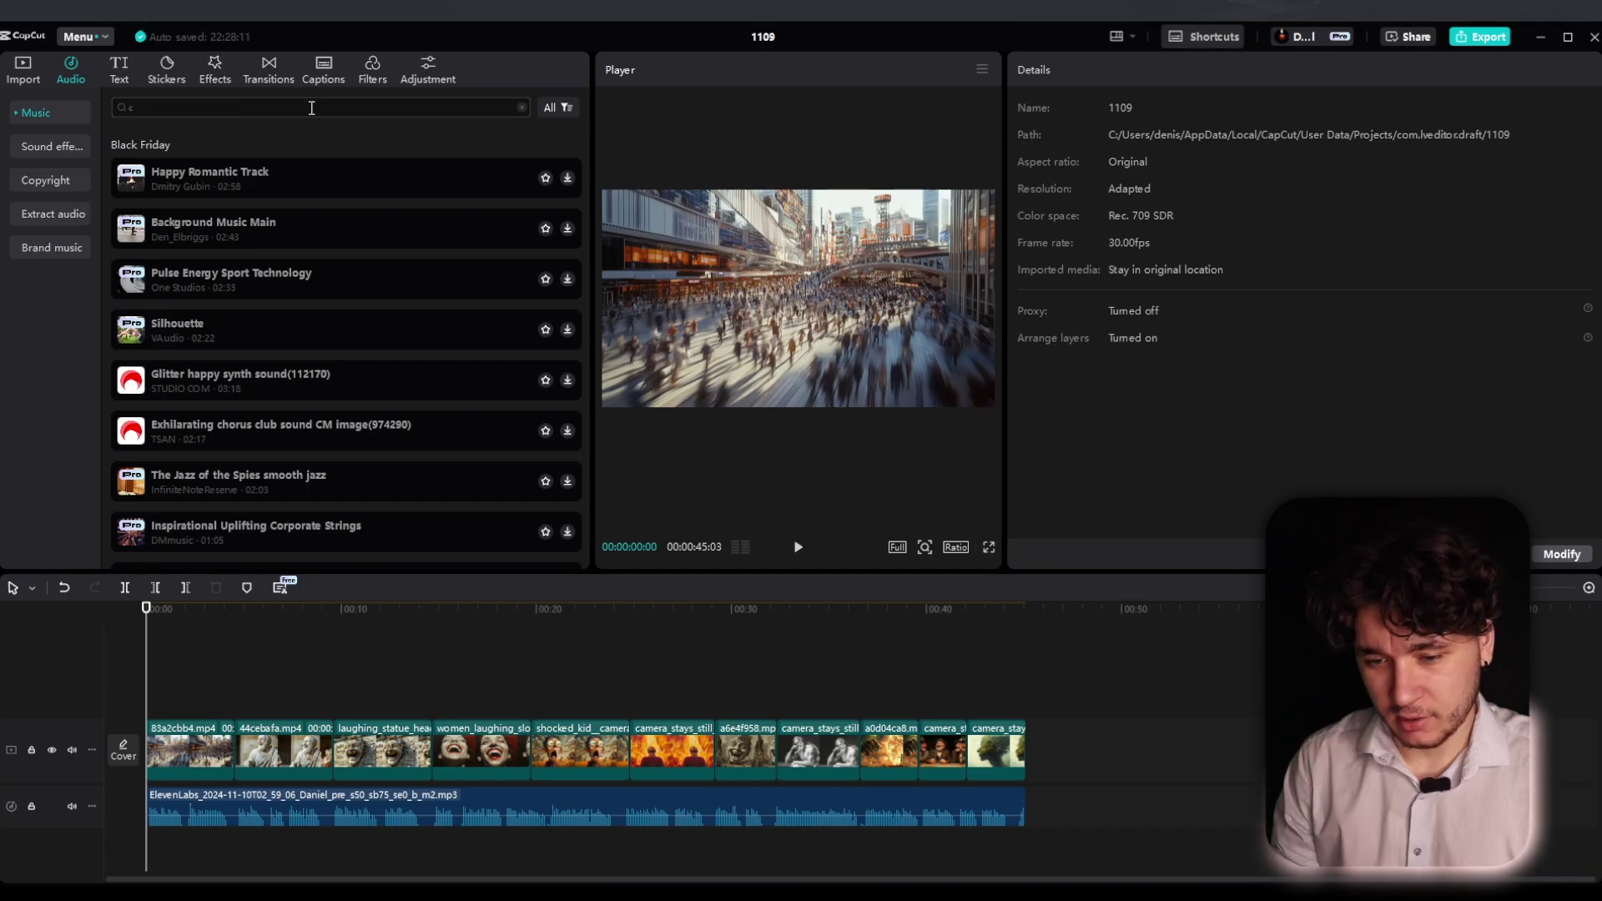
{"action": "type", "text": "lassical music"}
{"action": "key", "text": "Return"}
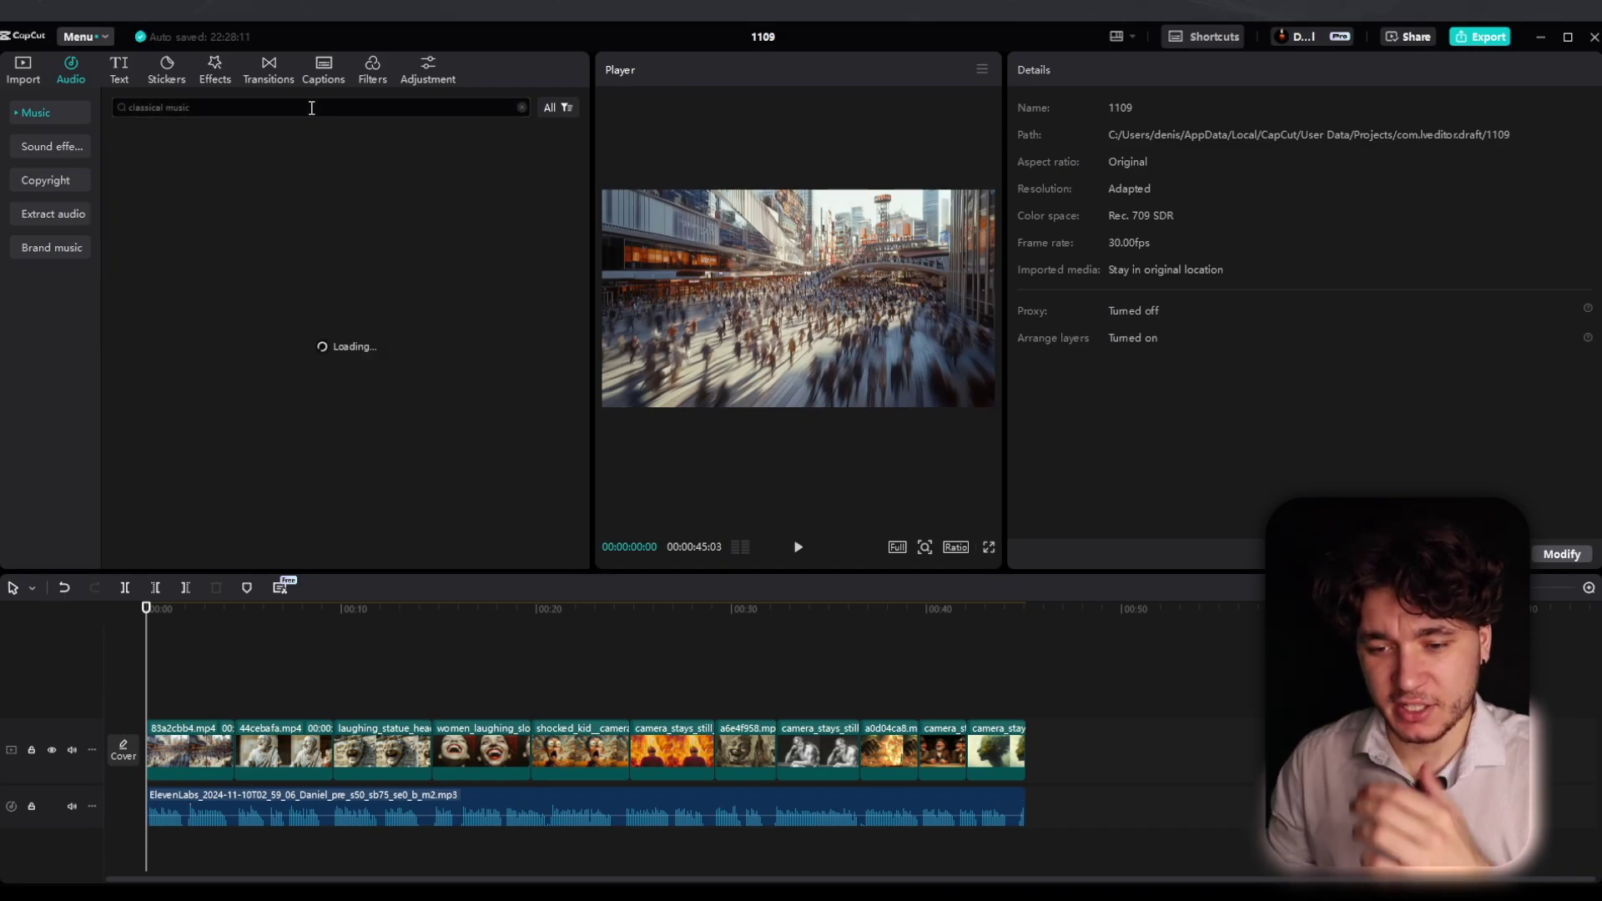
{"action": "left_click", "coordinate": [127, 158]}
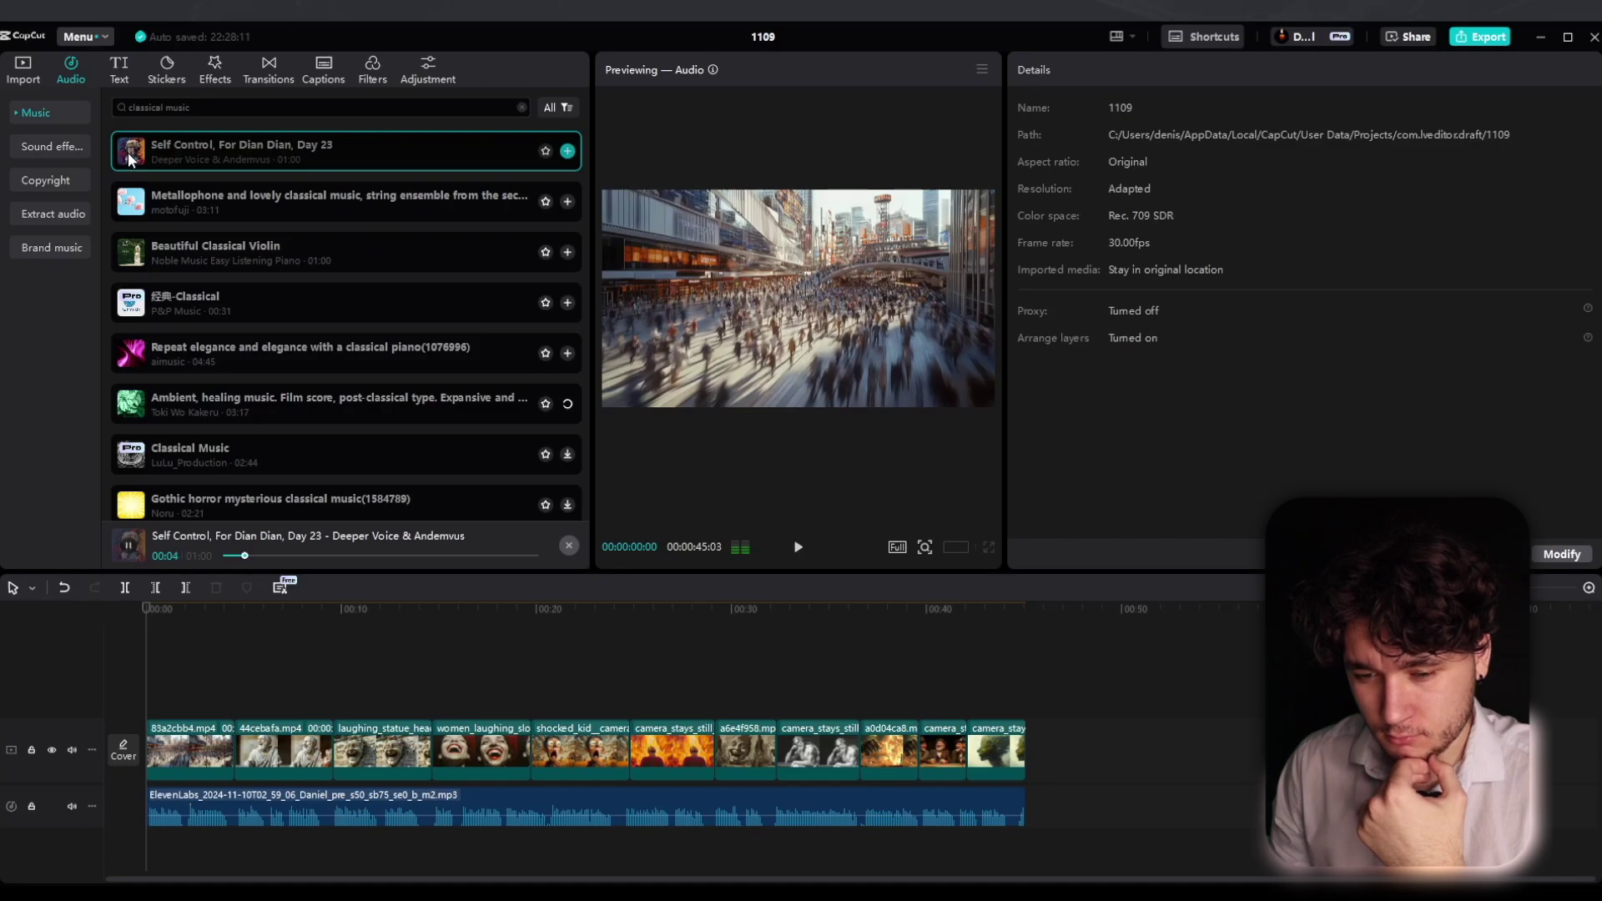
{"action": "left_click", "coordinate": [567, 152]}
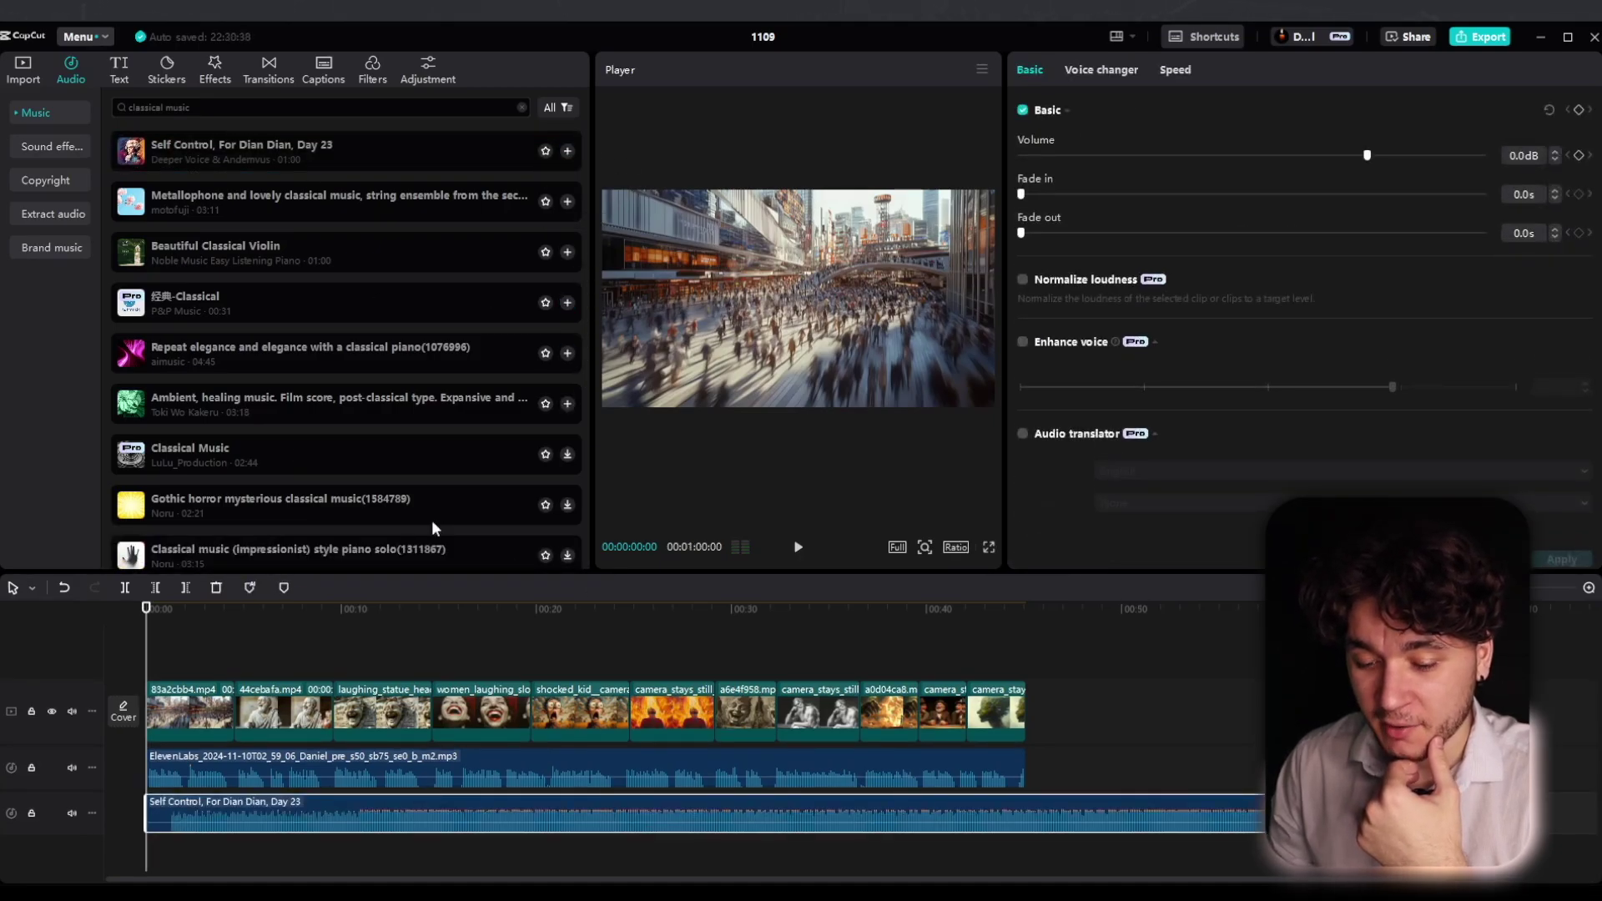
Trim the quiet start off the background music track and lower its volume to -12.0 dB
{"action": "left_click_drag", "start_coordinate": [148, 797], "coordinate": [159, 804]}
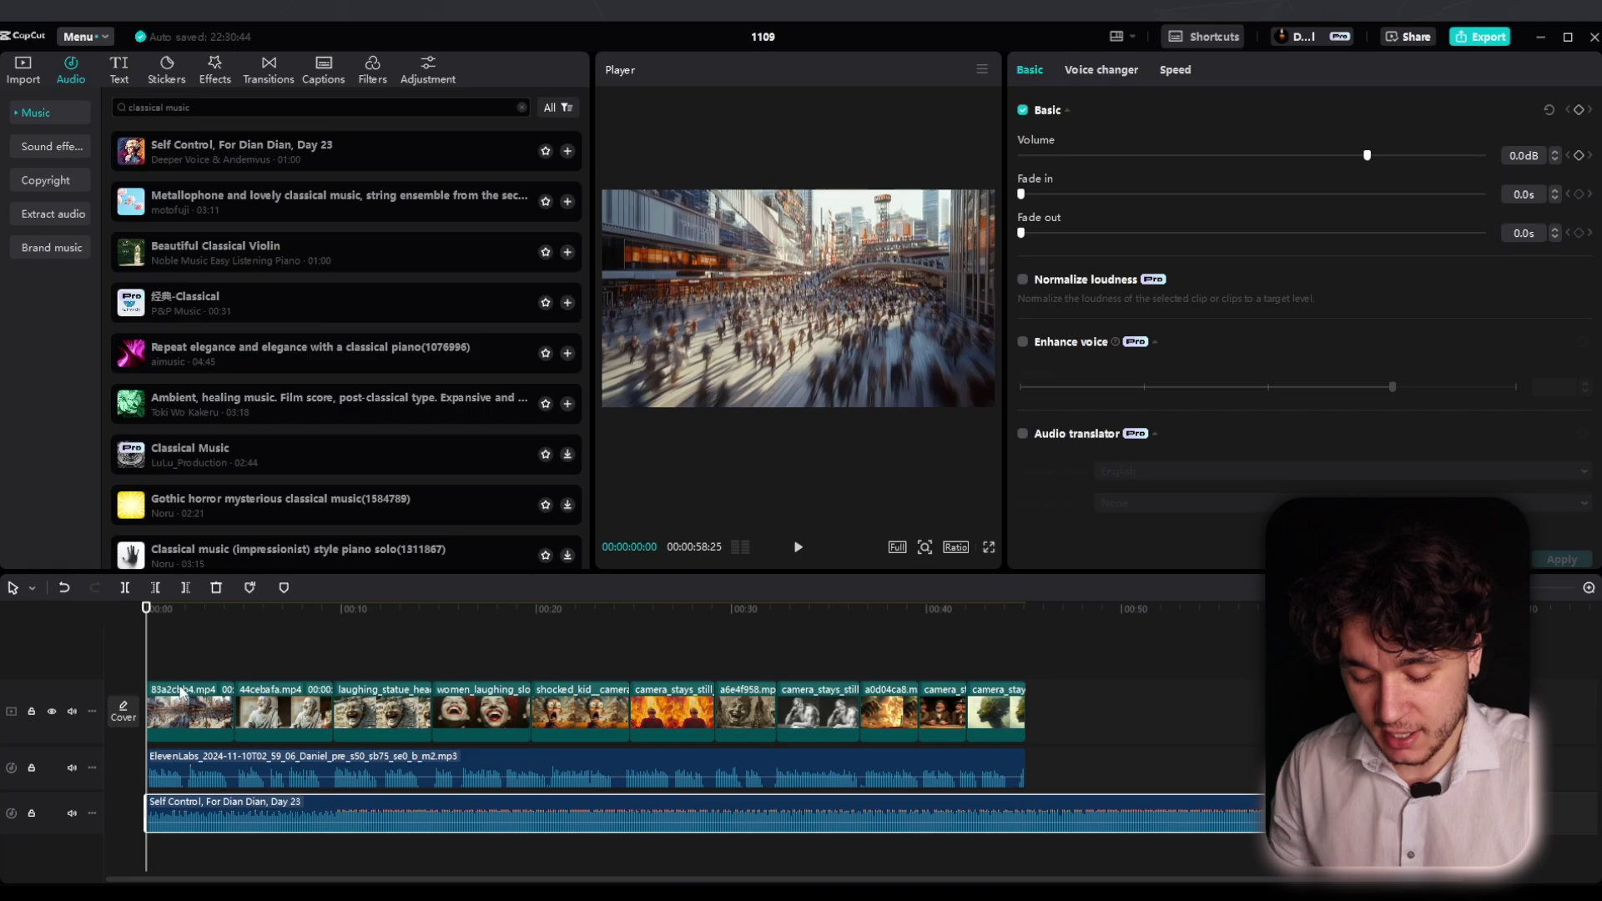
{"action": "key", "text": "space"}
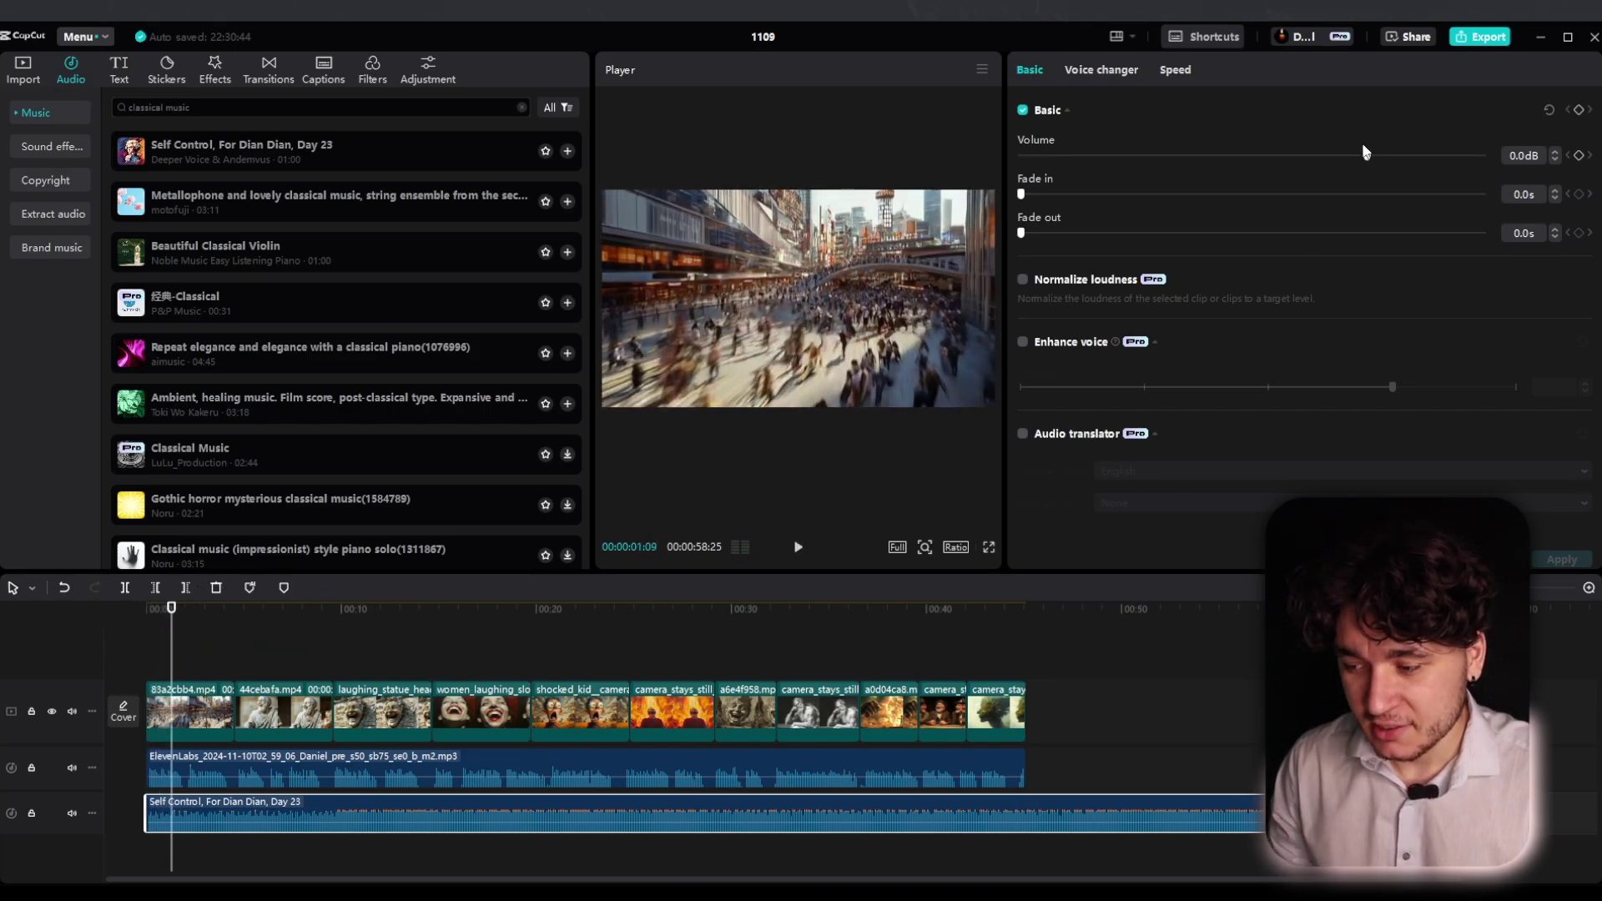
{"action": "left_click_drag", "start_coordinate": [1359, 158], "coordinate": [1294, 167]}
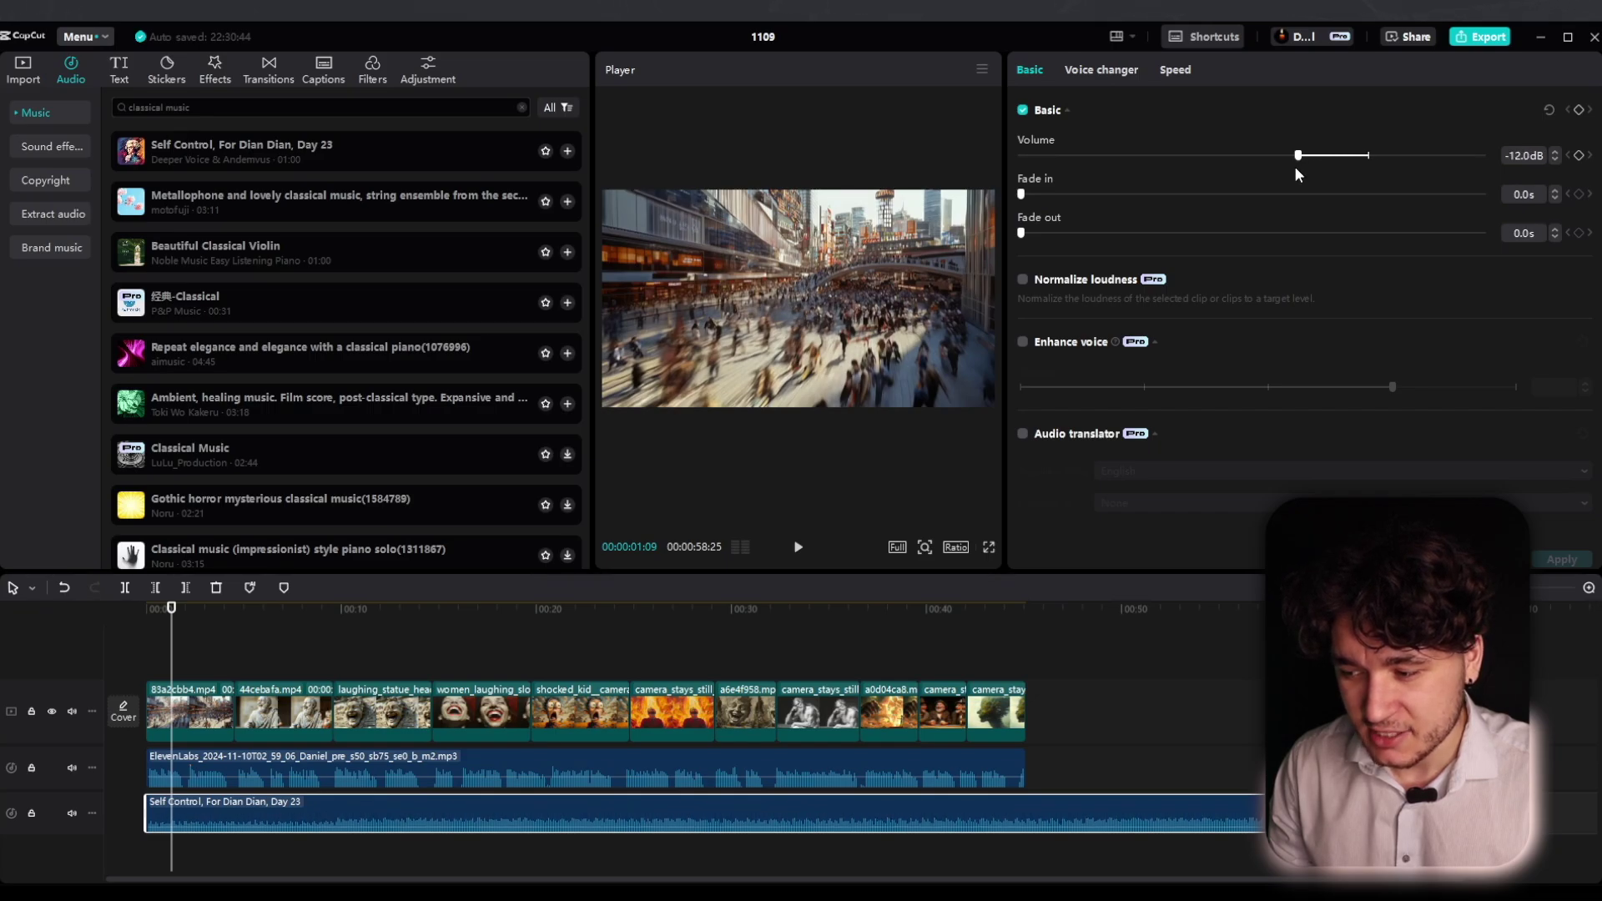
Raise the voiceover's volume to 3.6 dB and play back the mix with the background music
{"action": "left_click", "coordinate": [514, 765]}
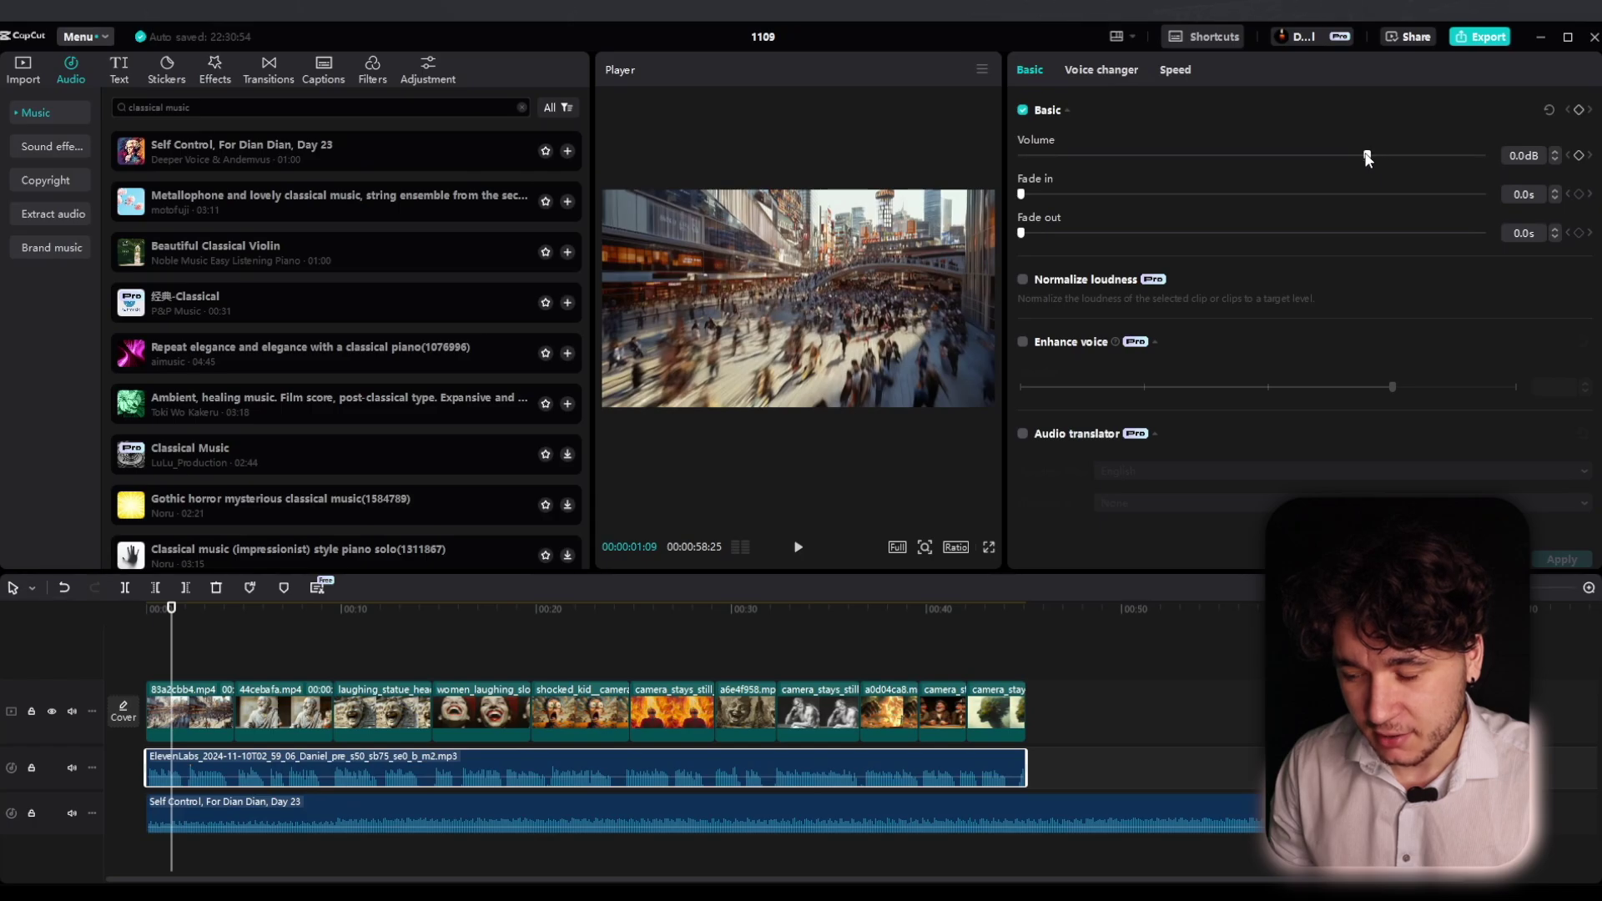
{"action": "left_click_drag", "start_coordinate": [1375, 154], "coordinate": [1388, 155]}
{"action": "key", "text": "space"}
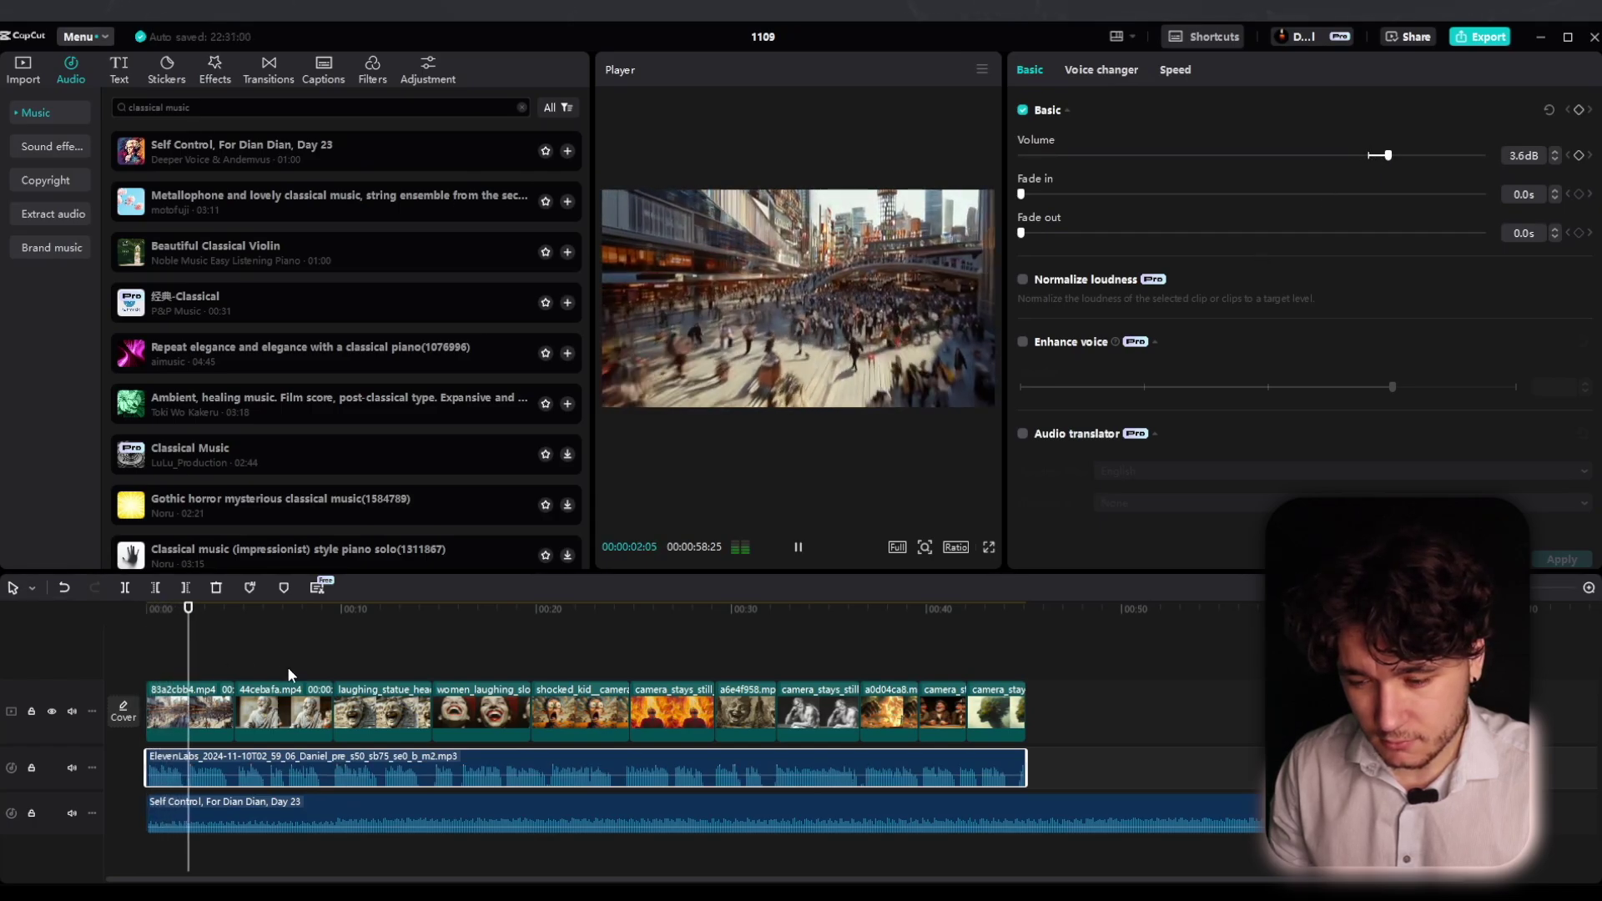
{"action": "key", "text": "space"}
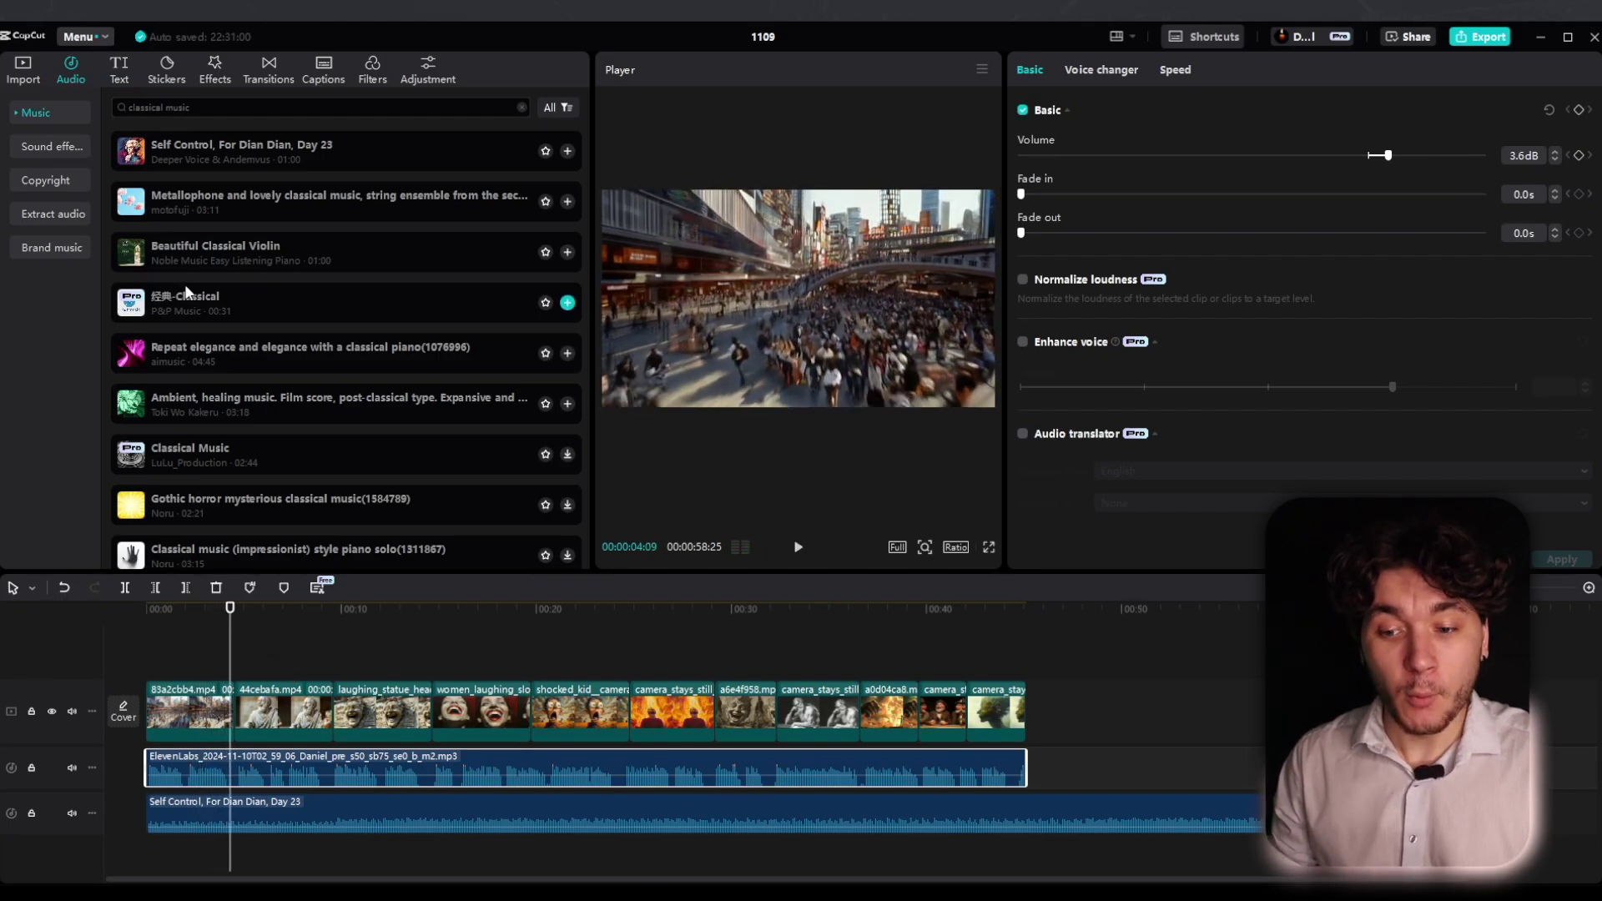
Generate English auto captions from the voiceover with keyword highlighting turned on
{"action": "left_click", "coordinate": [324, 68]}
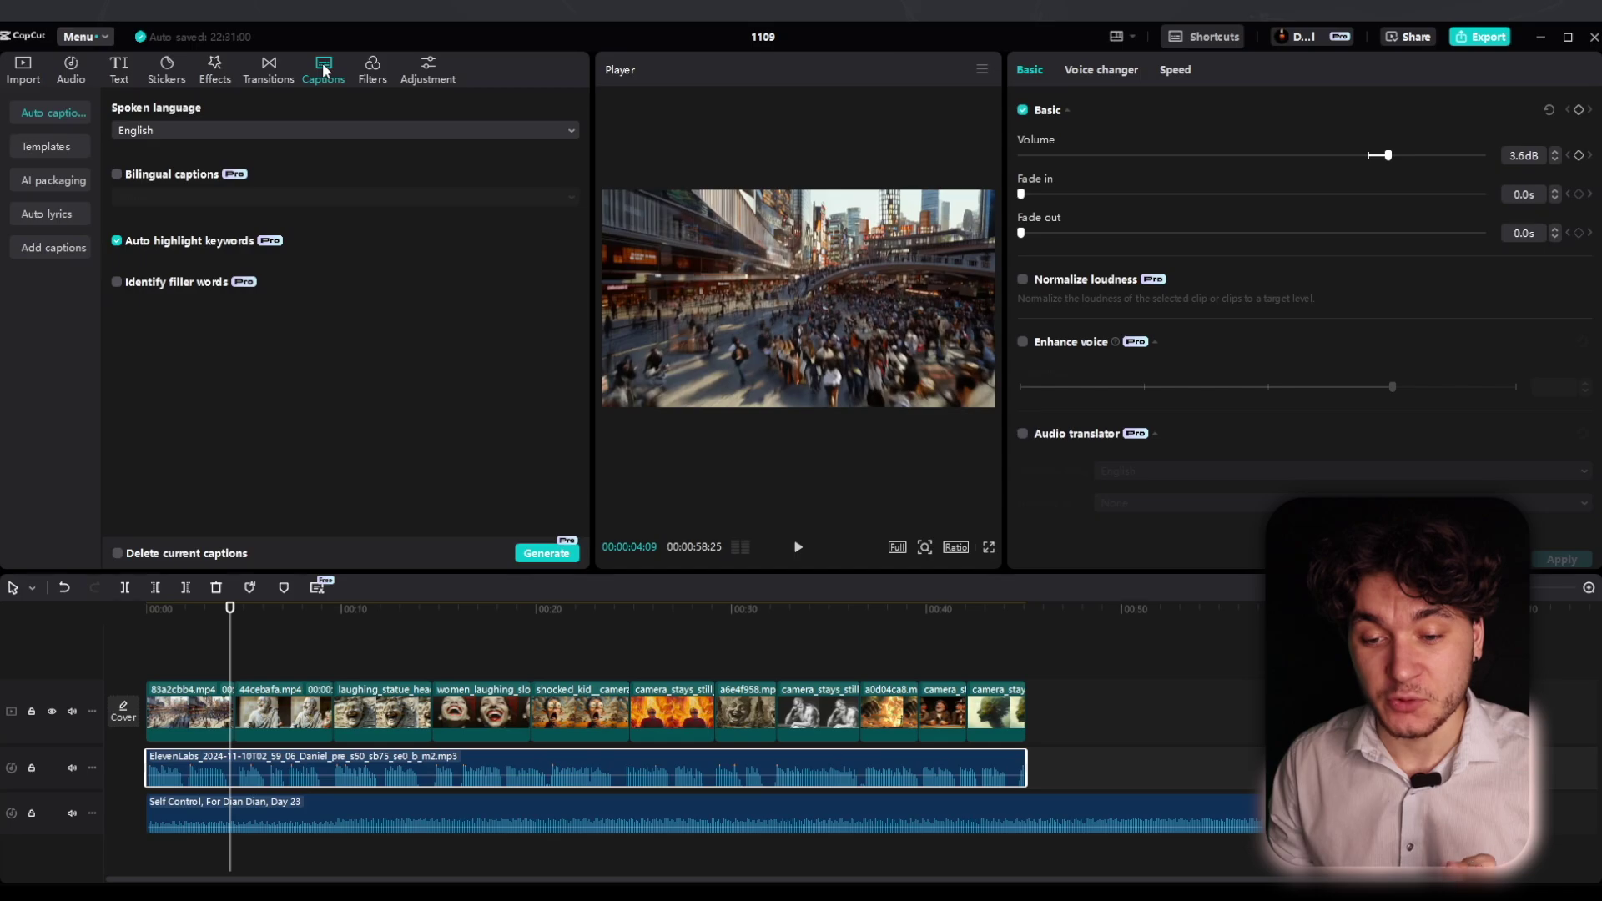
{"action": "left_click", "coordinate": [517, 789]}
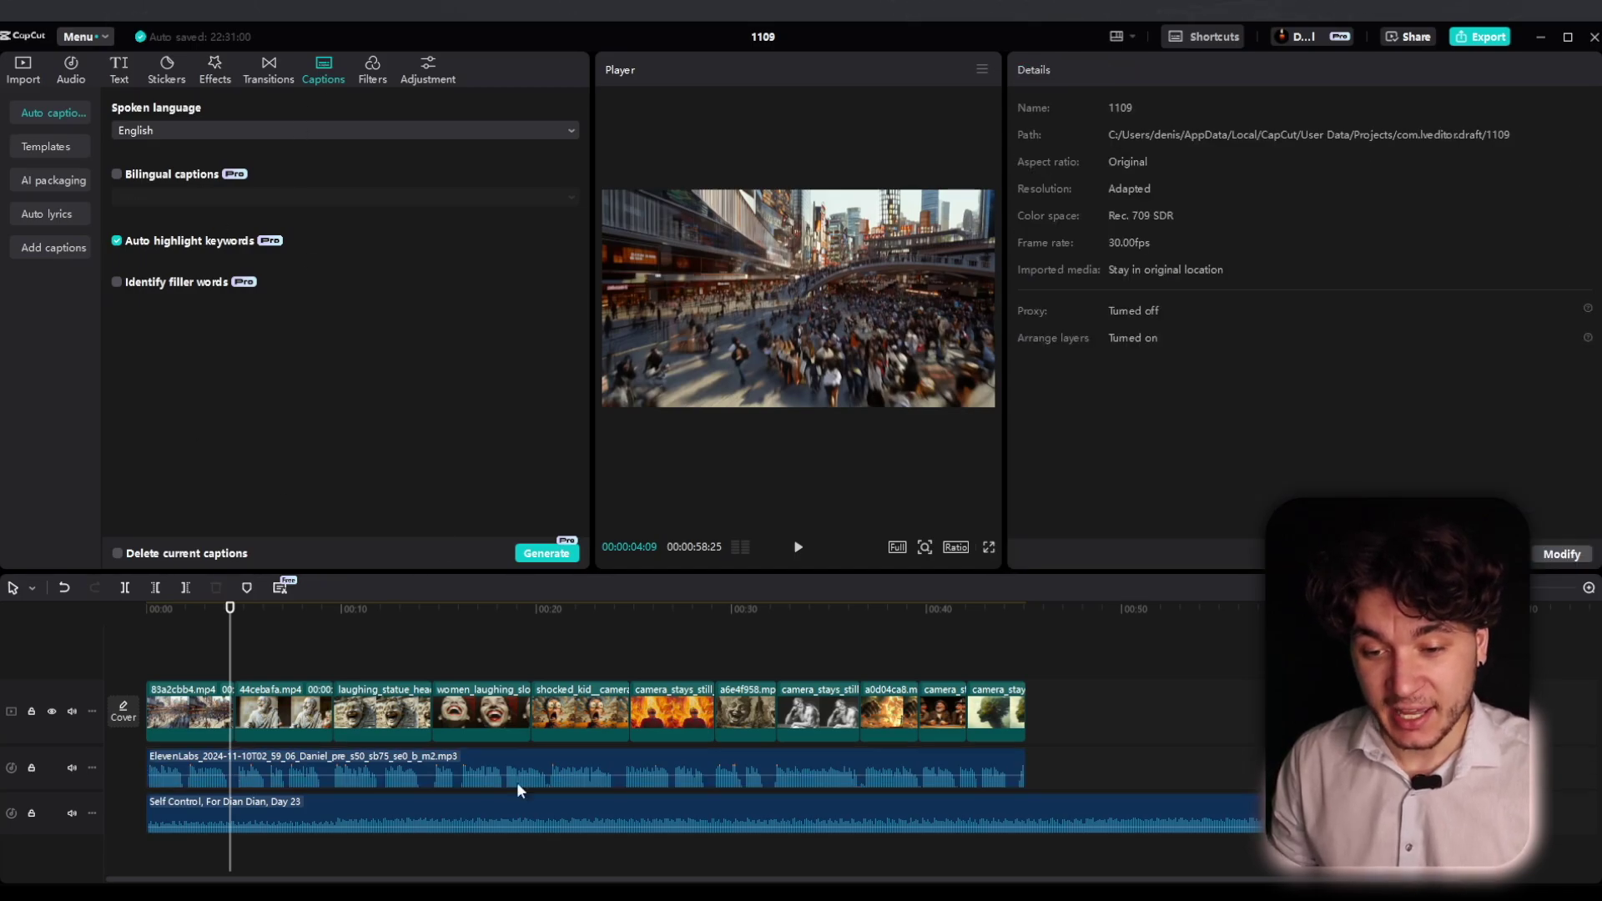
{"action": "left_click", "coordinate": [317, 758]}
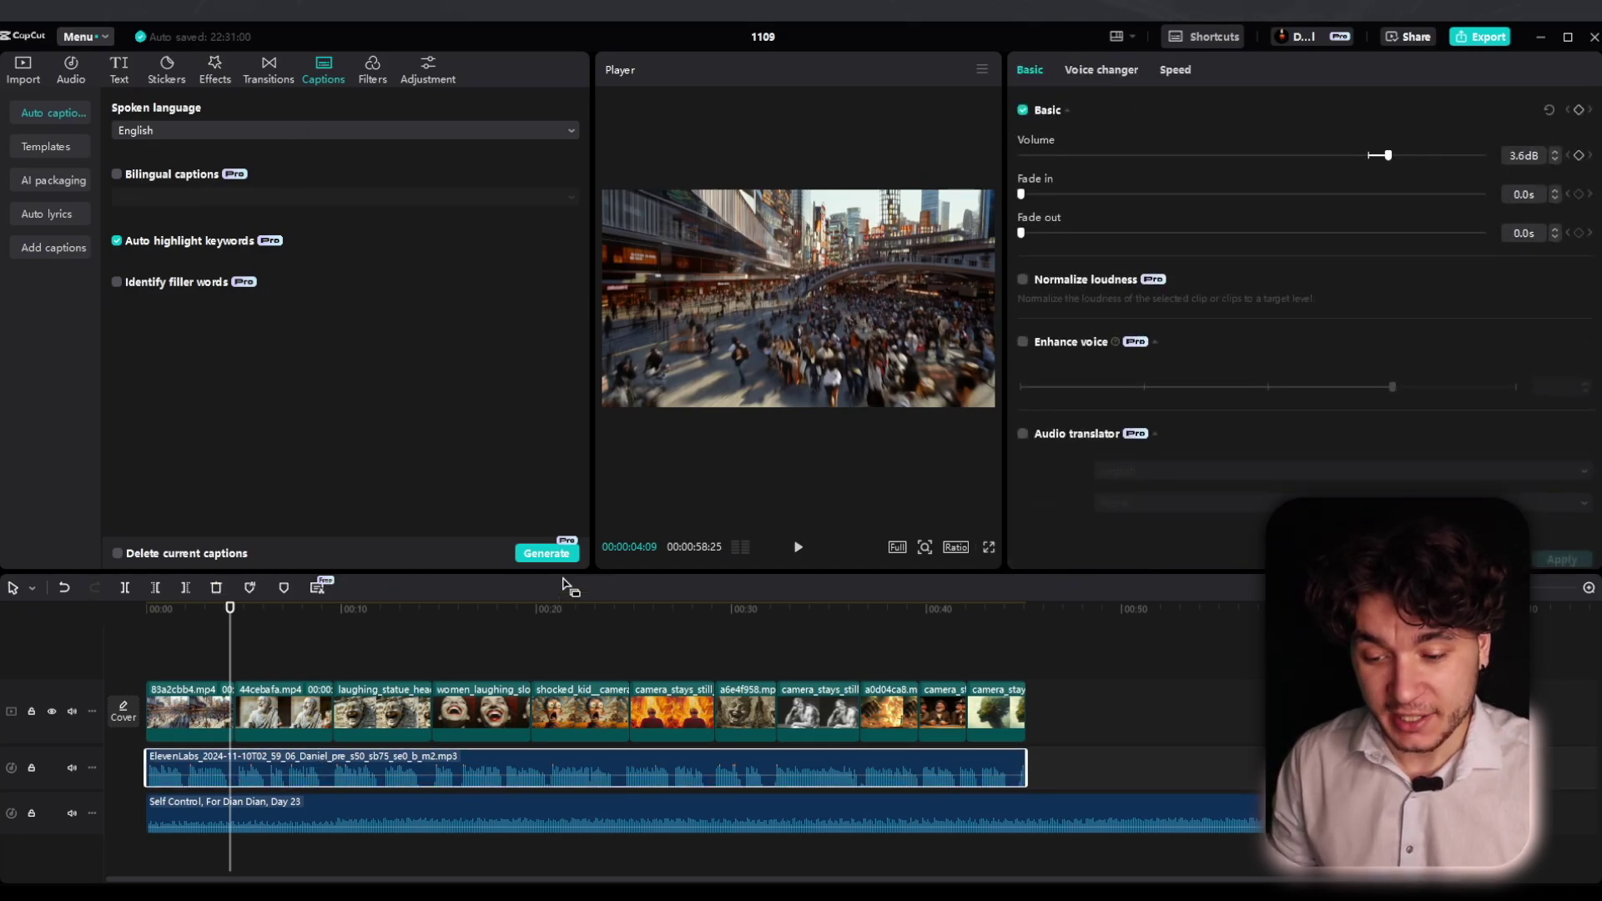
{"action": "left_click", "coordinate": [542, 552]}
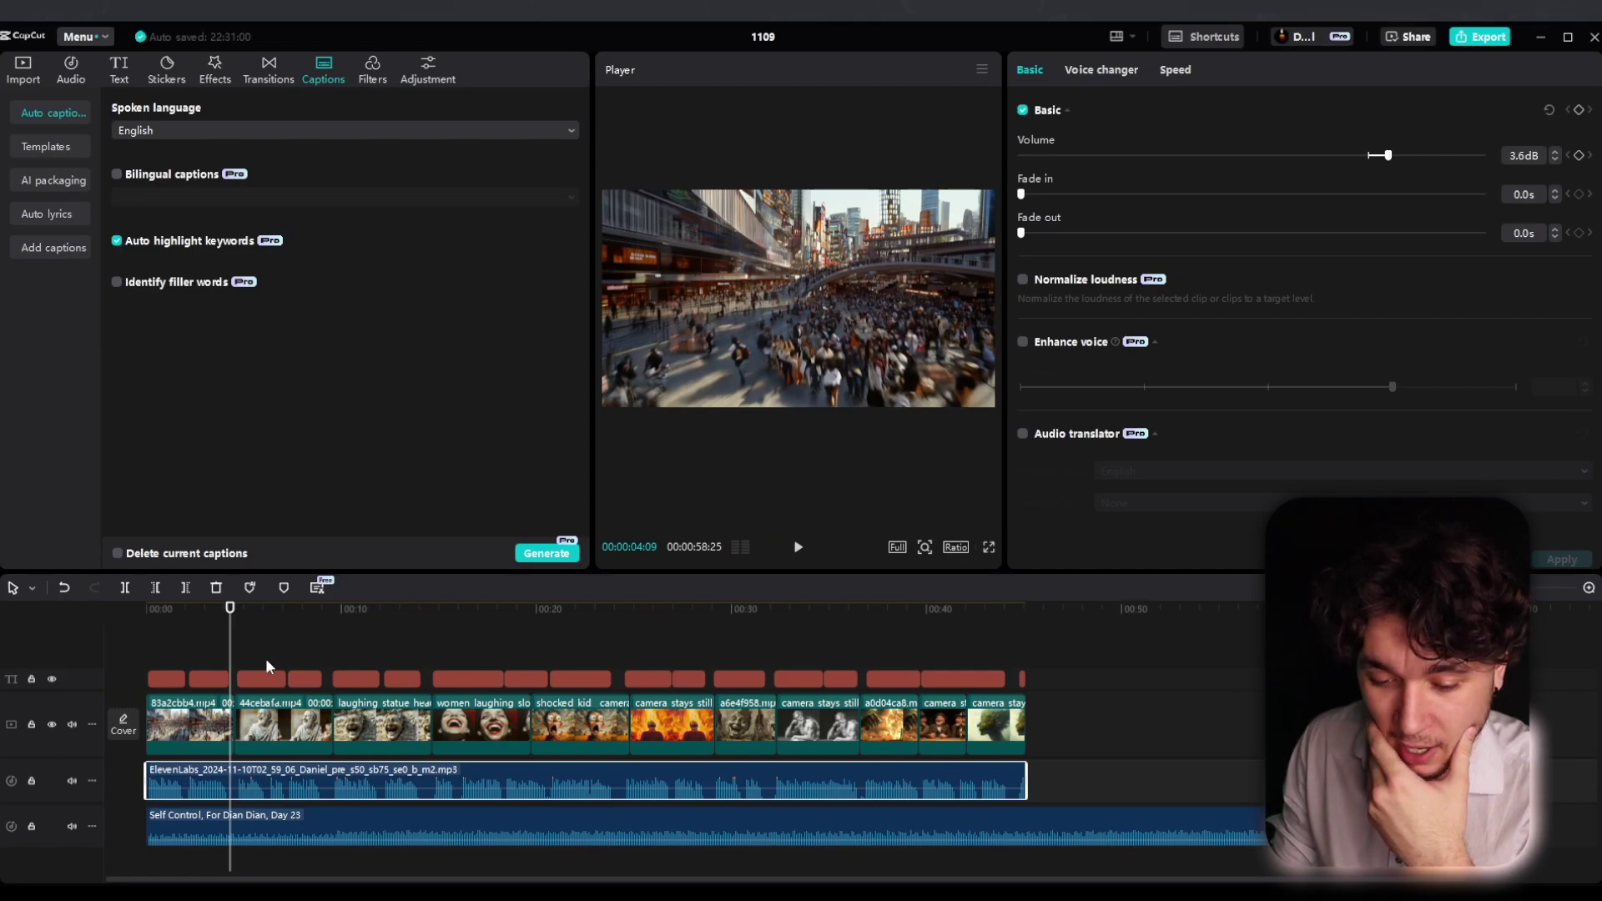
Apply the bold orange single-word text template to all the captions
{"action": "mouse_move", "coordinate": [230, 646]}
{"action": "left_mouse_down"}
{"action": "mouse_move", "coordinate": [174, 651]}
{"action": "mouse_move", "coordinate": [238, 657]}
{"action": "mouse_move", "coordinate": [203, 659]}
{"action": "left_mouse_up"}
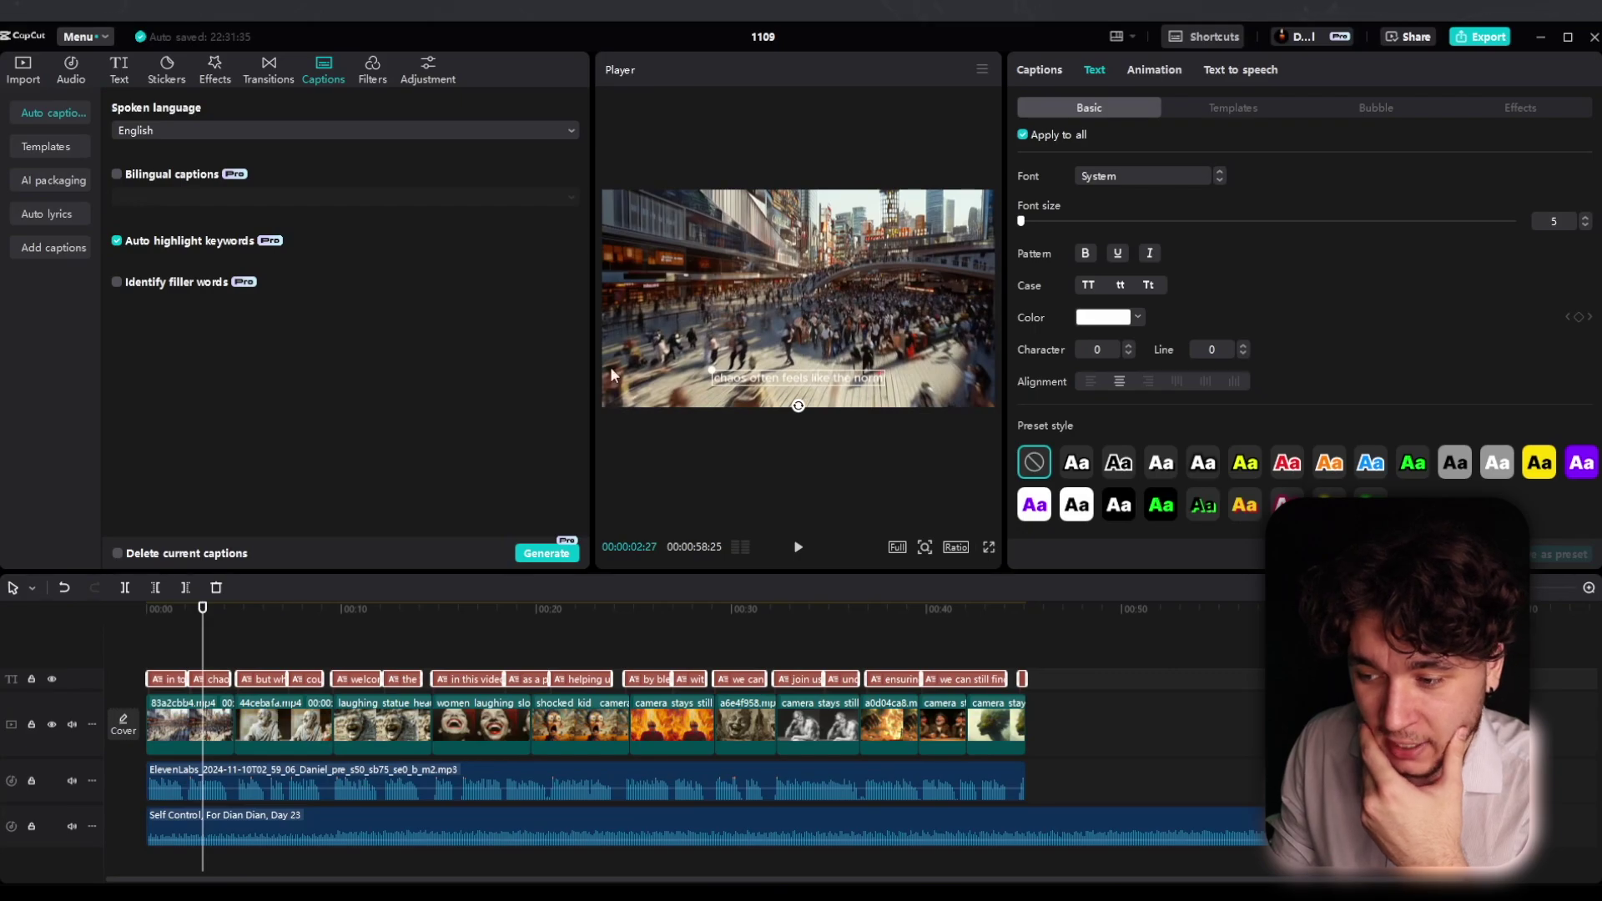
{"action": "left_click", "coordinate": [1205, 110]}
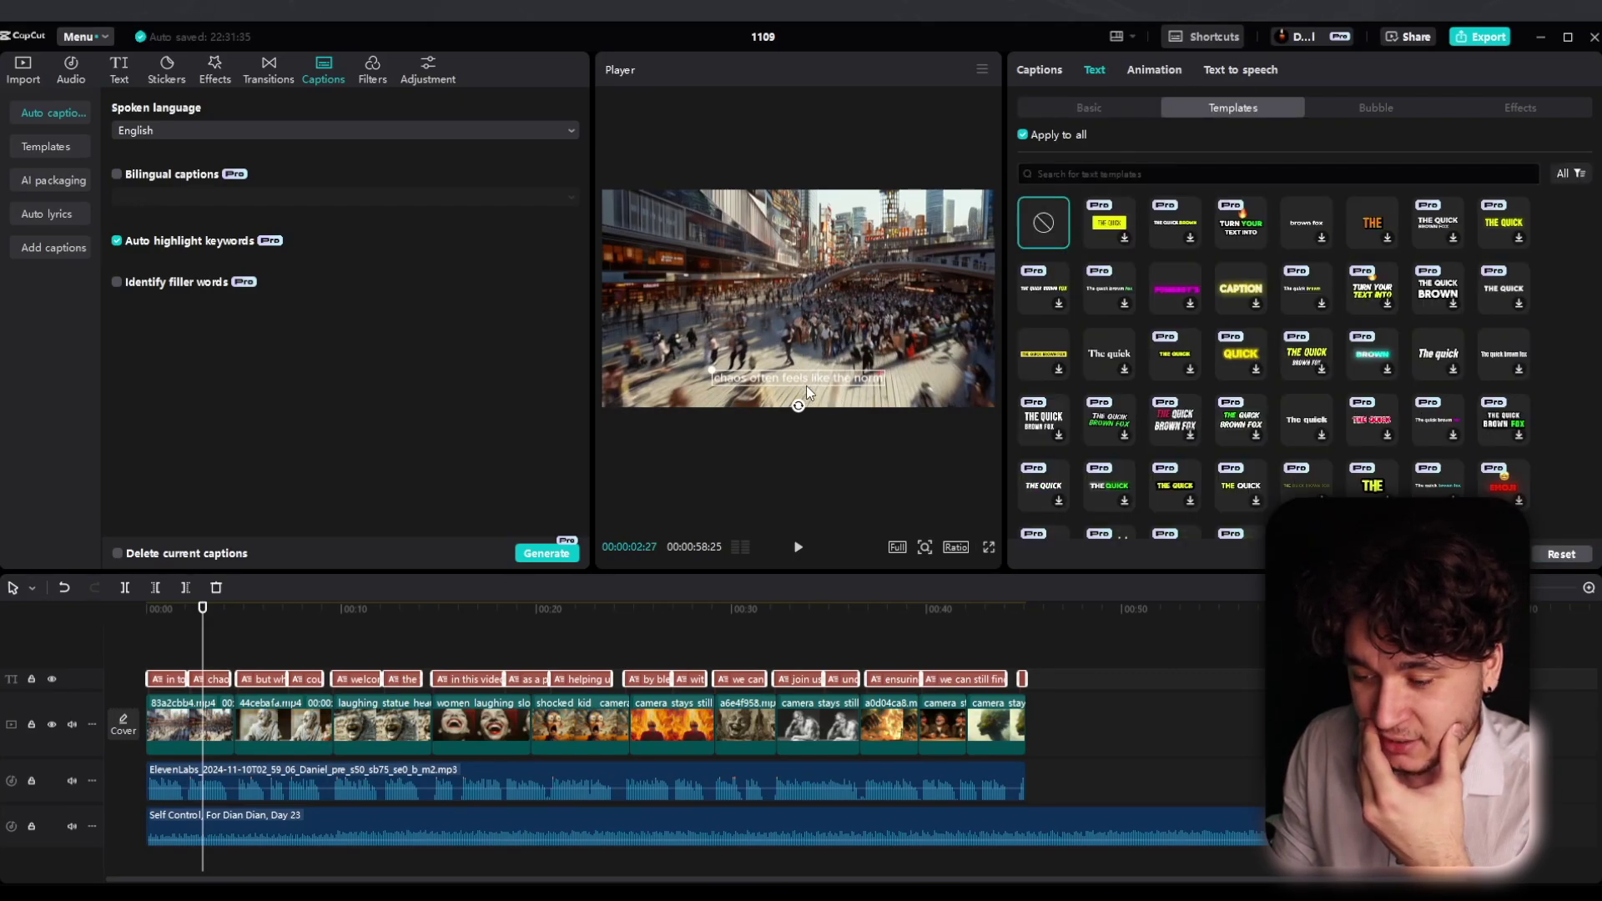
{"action": "left_click", "coordinate": [1381, 224]}
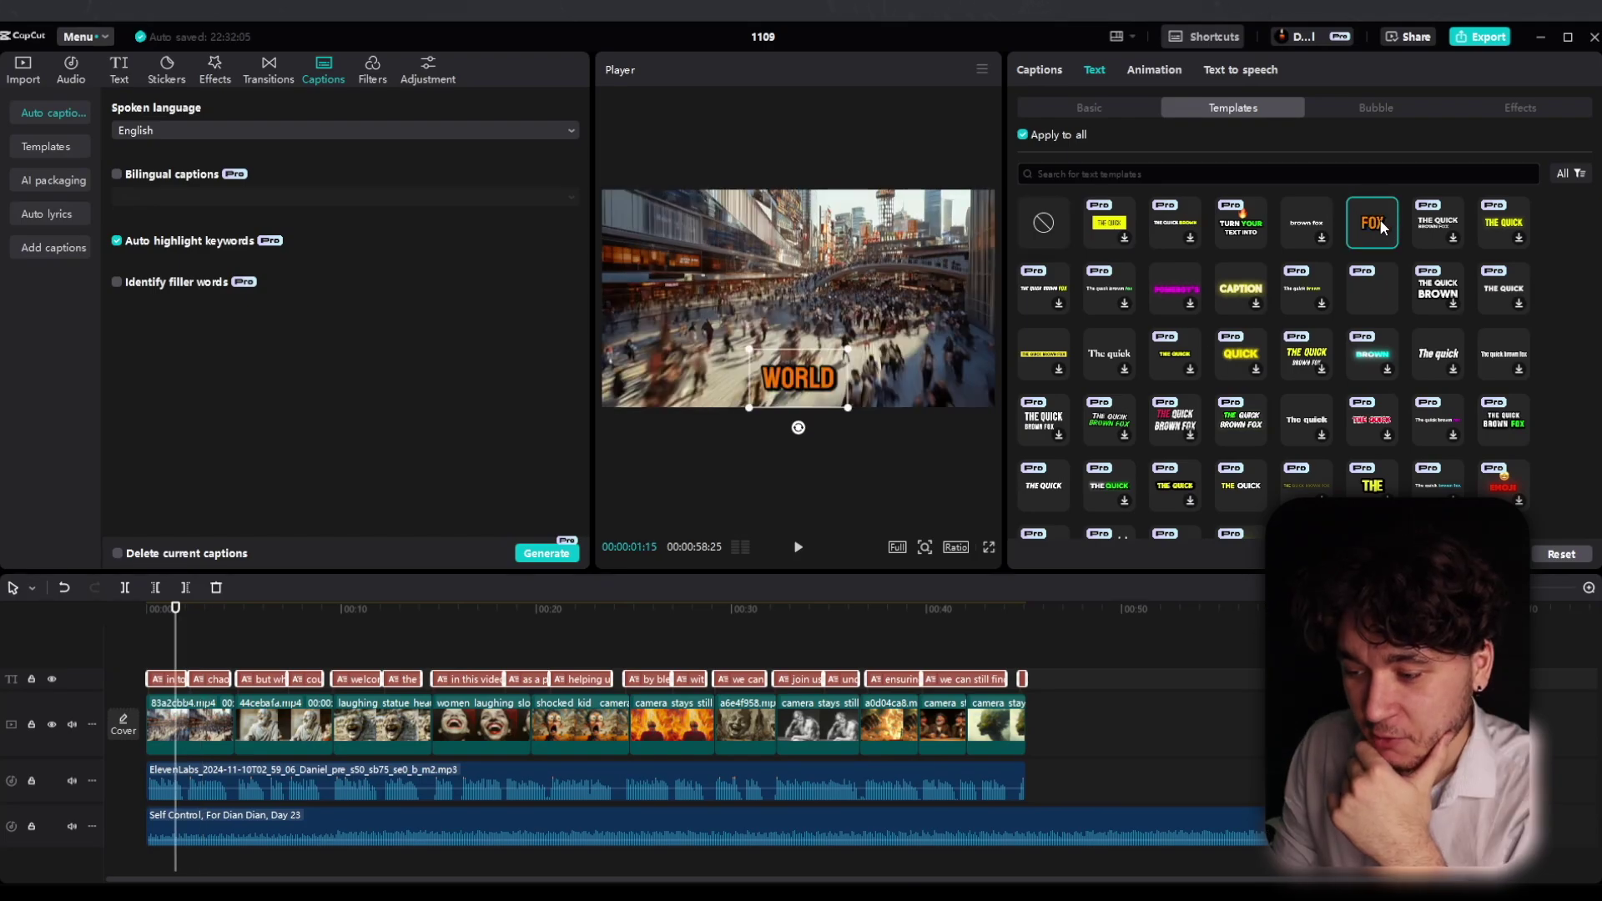
Change the text color of all captions to red and play back the result
{"action": "left_click", "coordinate": [1128, 108]}
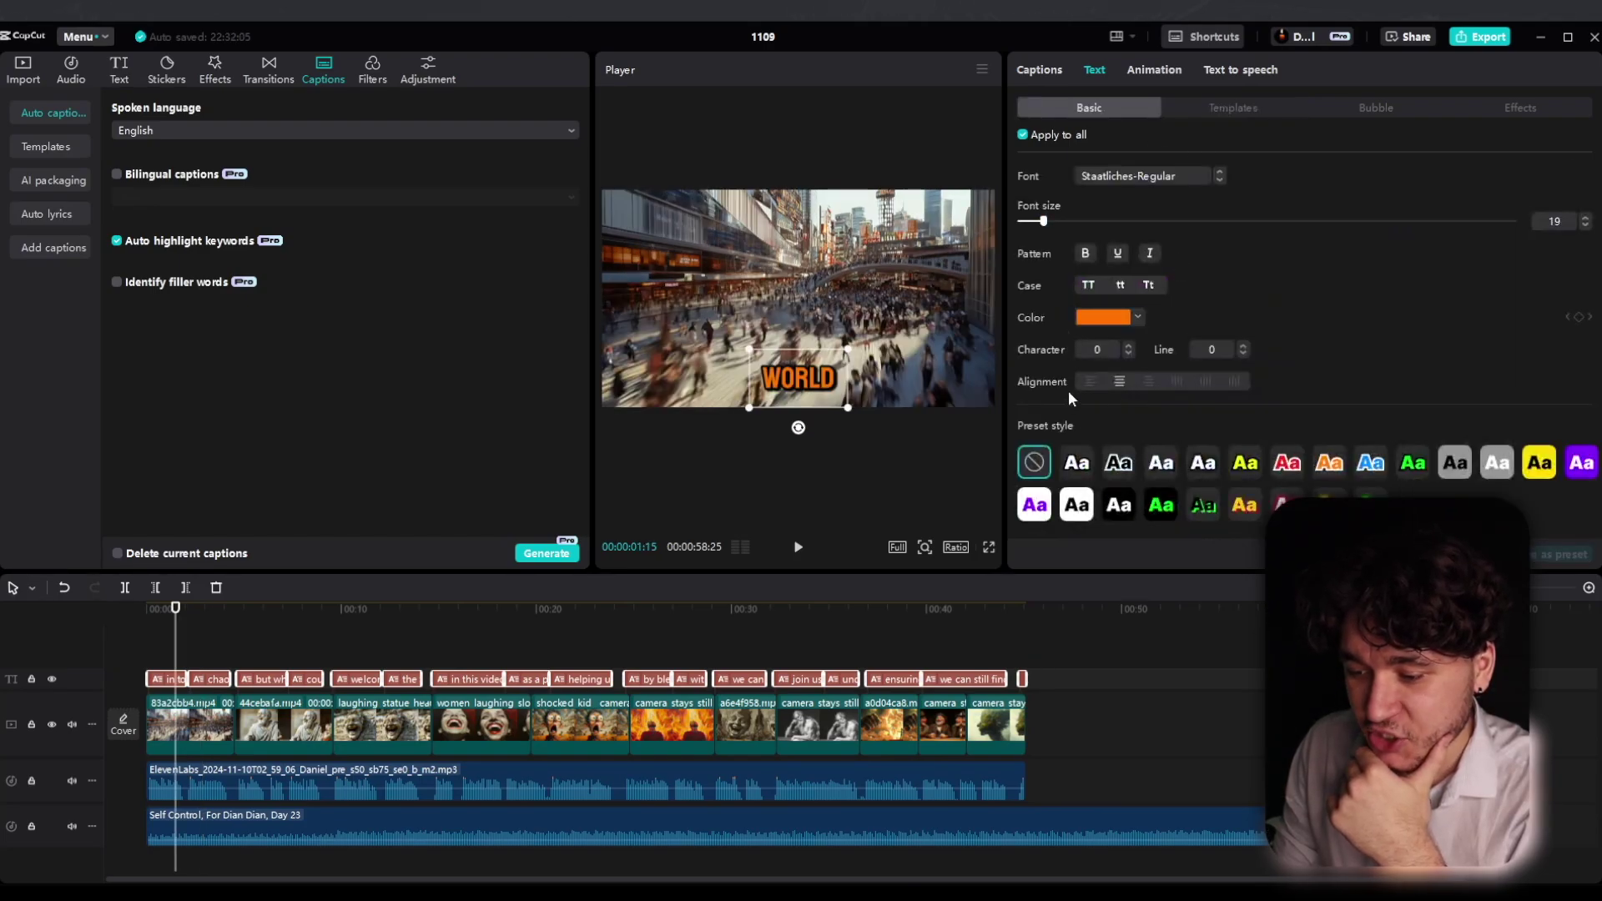
{"action": "left_click", "coordinate": [1104, 318]}
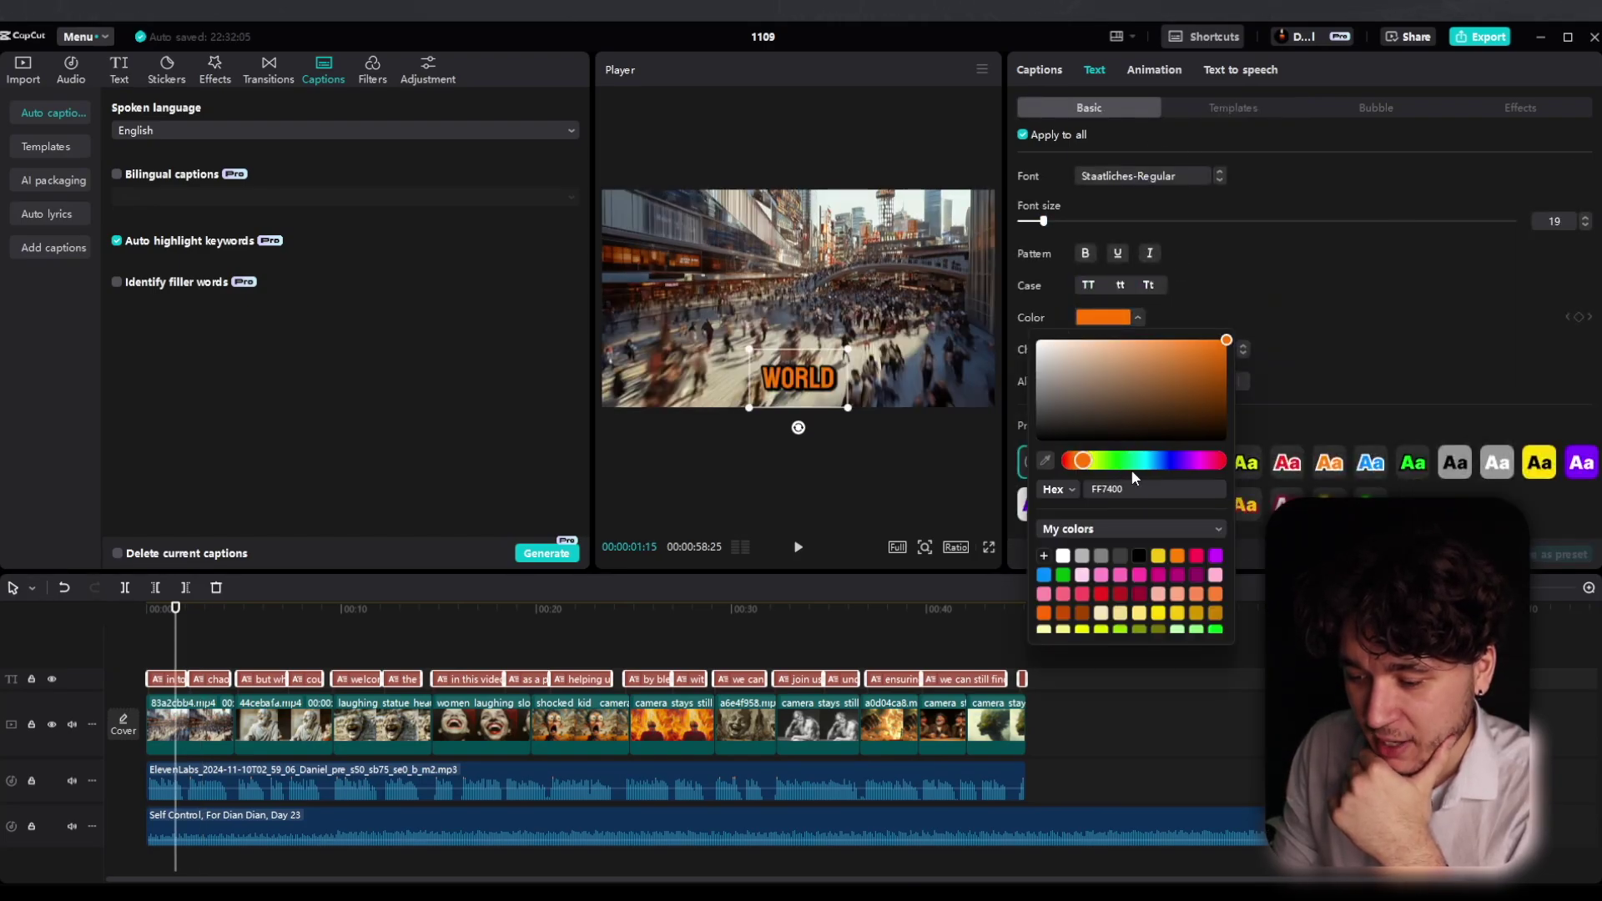
{"action": "left_click_drag", "start_coordinate": [1084, 464], "coordinate": [1056, 468]}
{"action": "key", "text": "space"}
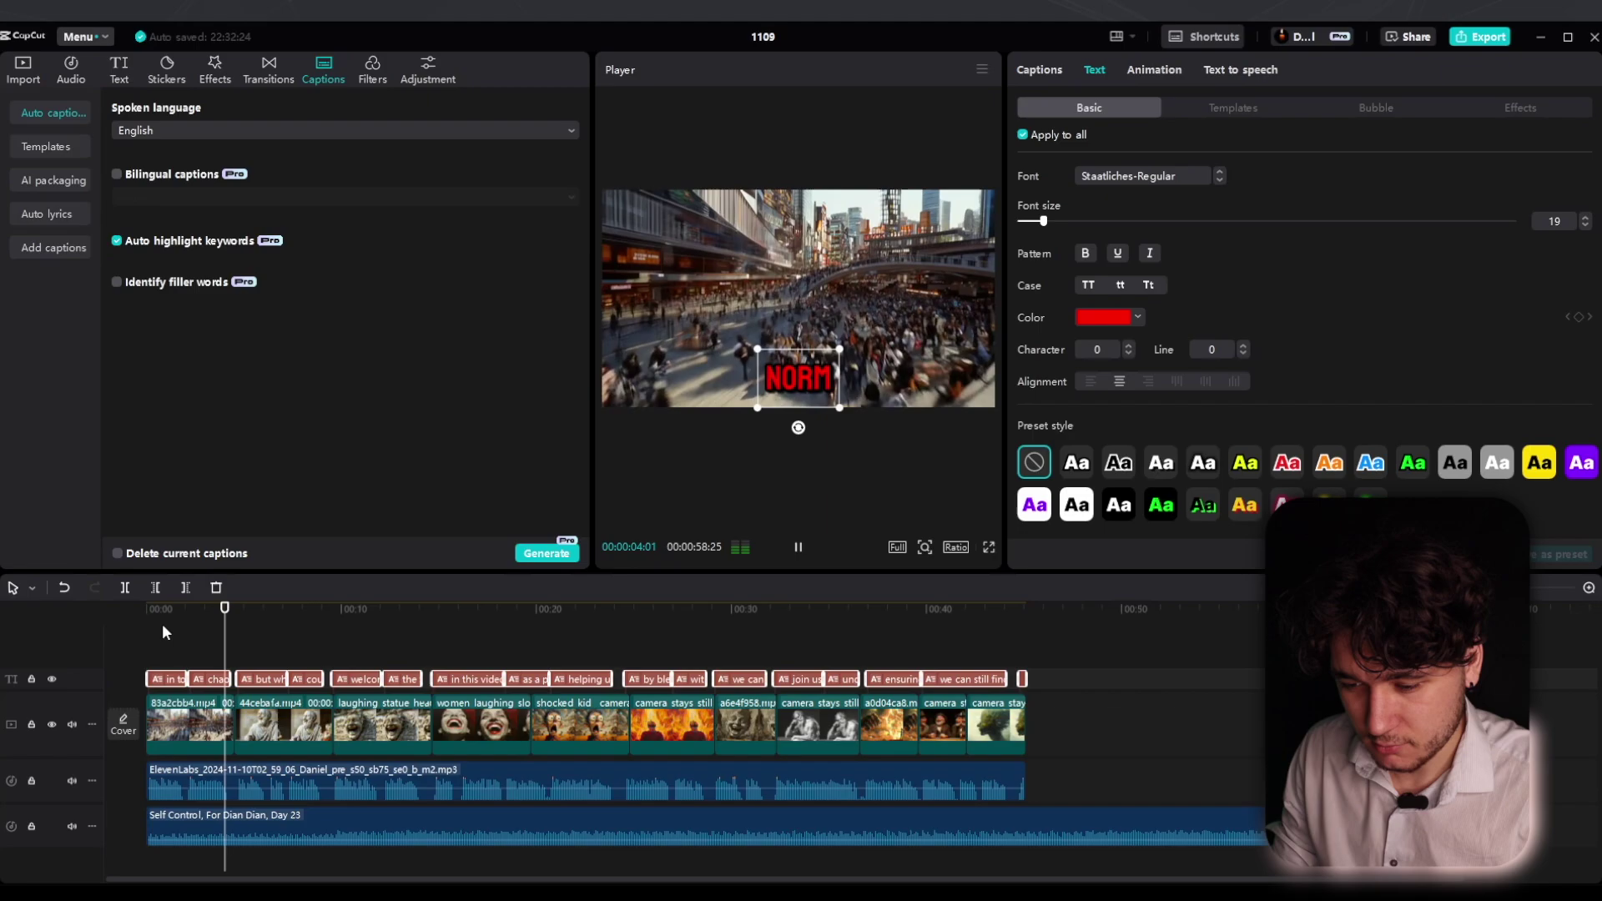
{"action": "key", "text": "ctrl+z"}
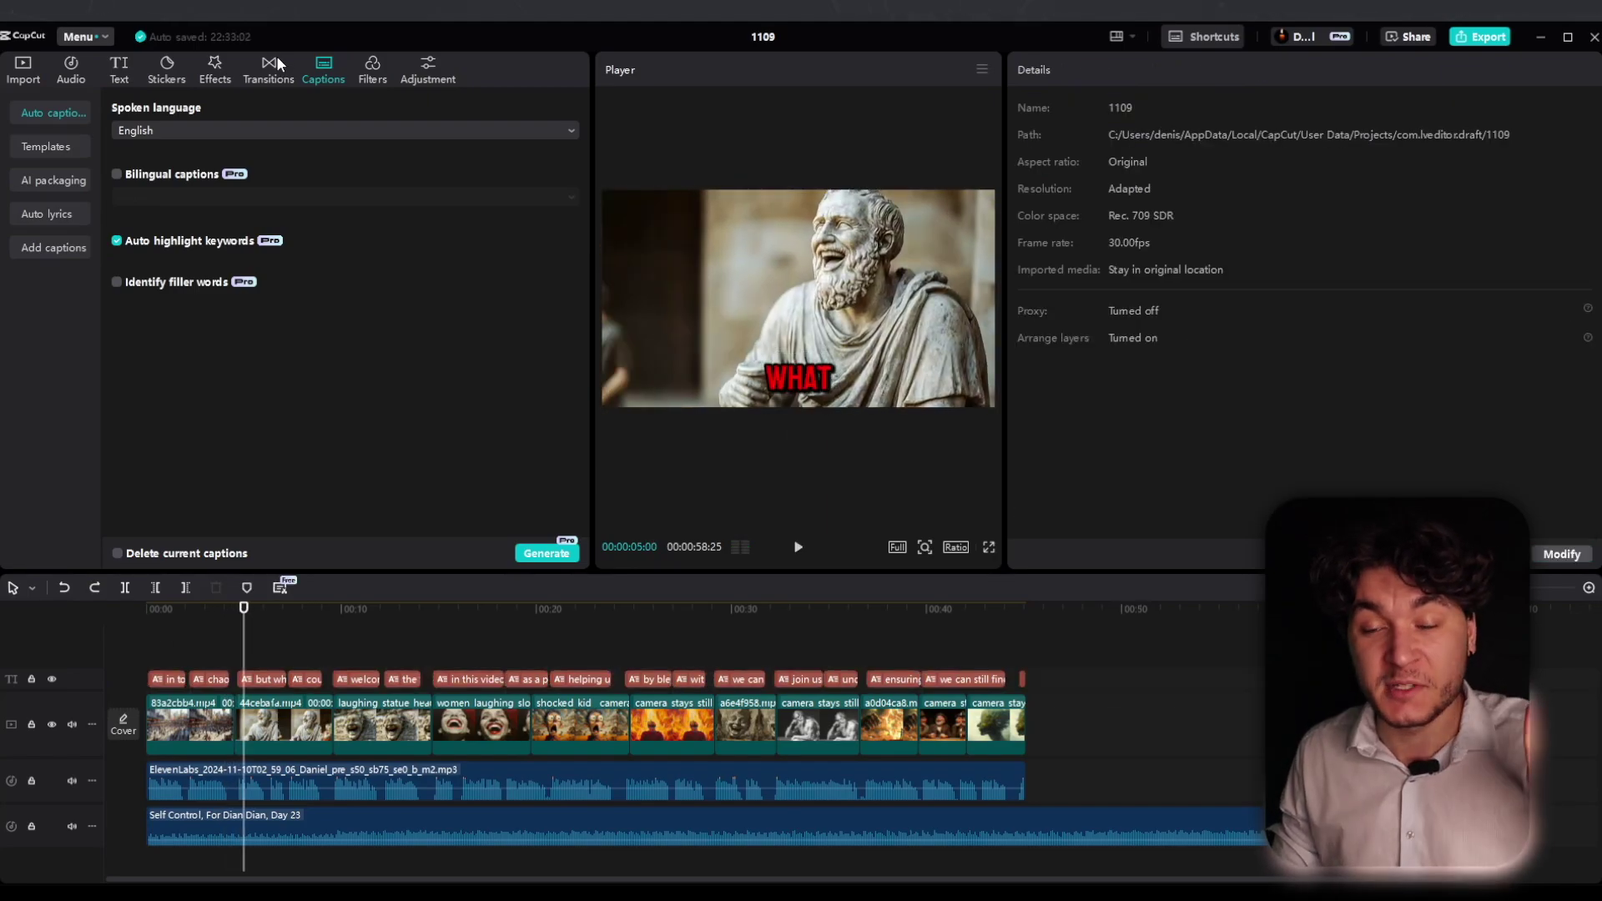
Add the Pull In II transition at the cuts between the video clips and play back the first ones
{"action": "left_click", "coordinate": [274, 58]}
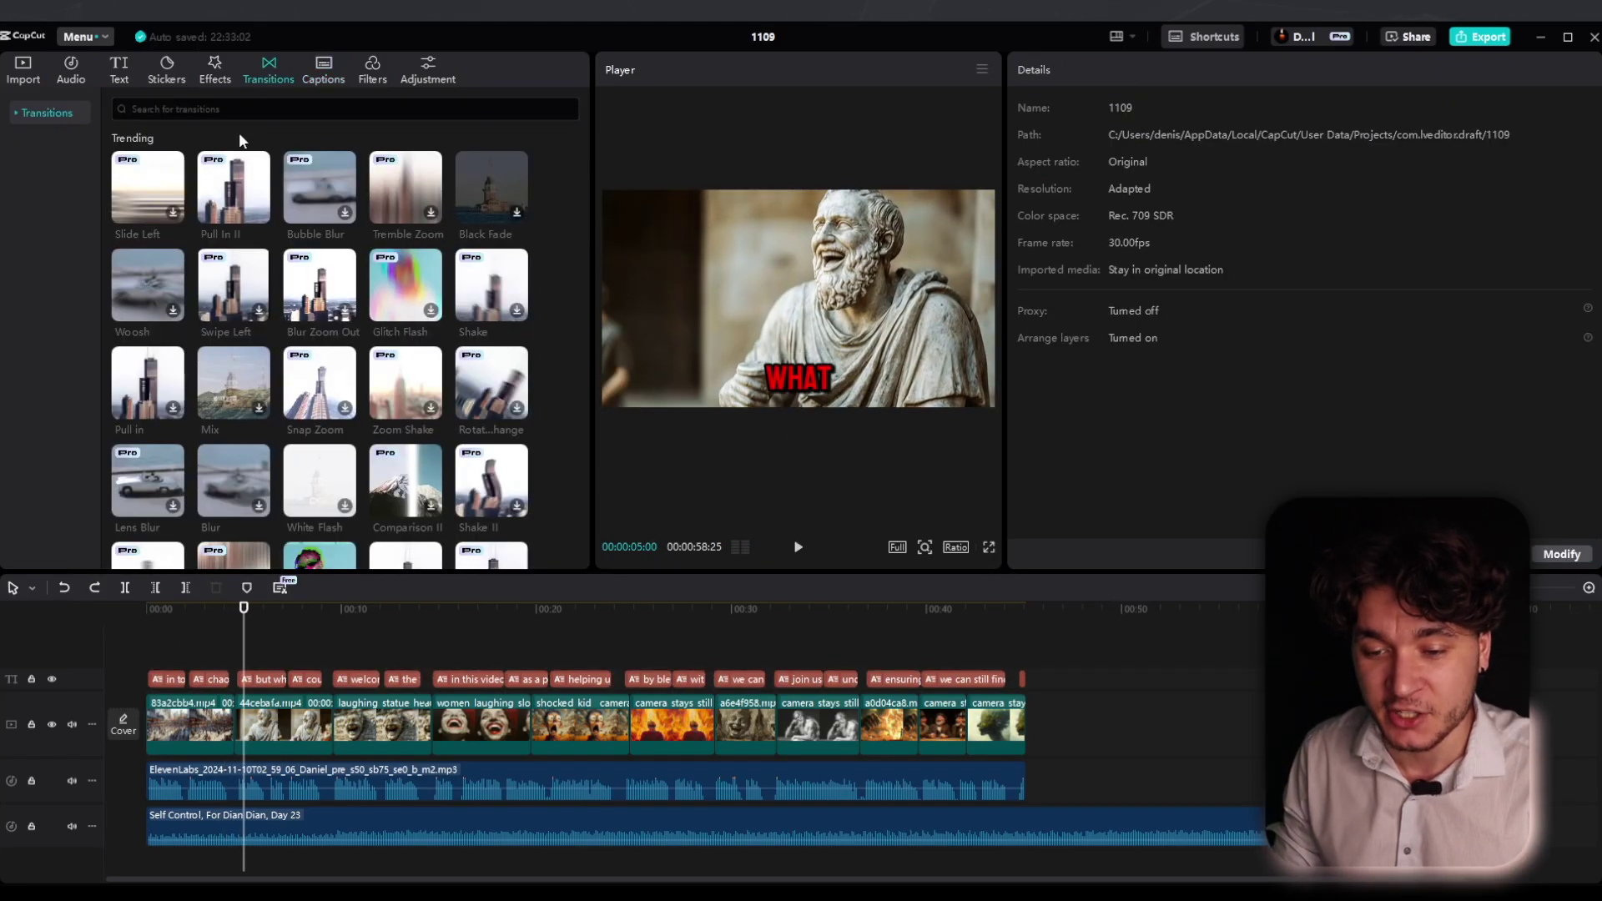
{"action": "left_click_drag", "start_coordinate": [242, 190], "coordinate": [233, 724]}
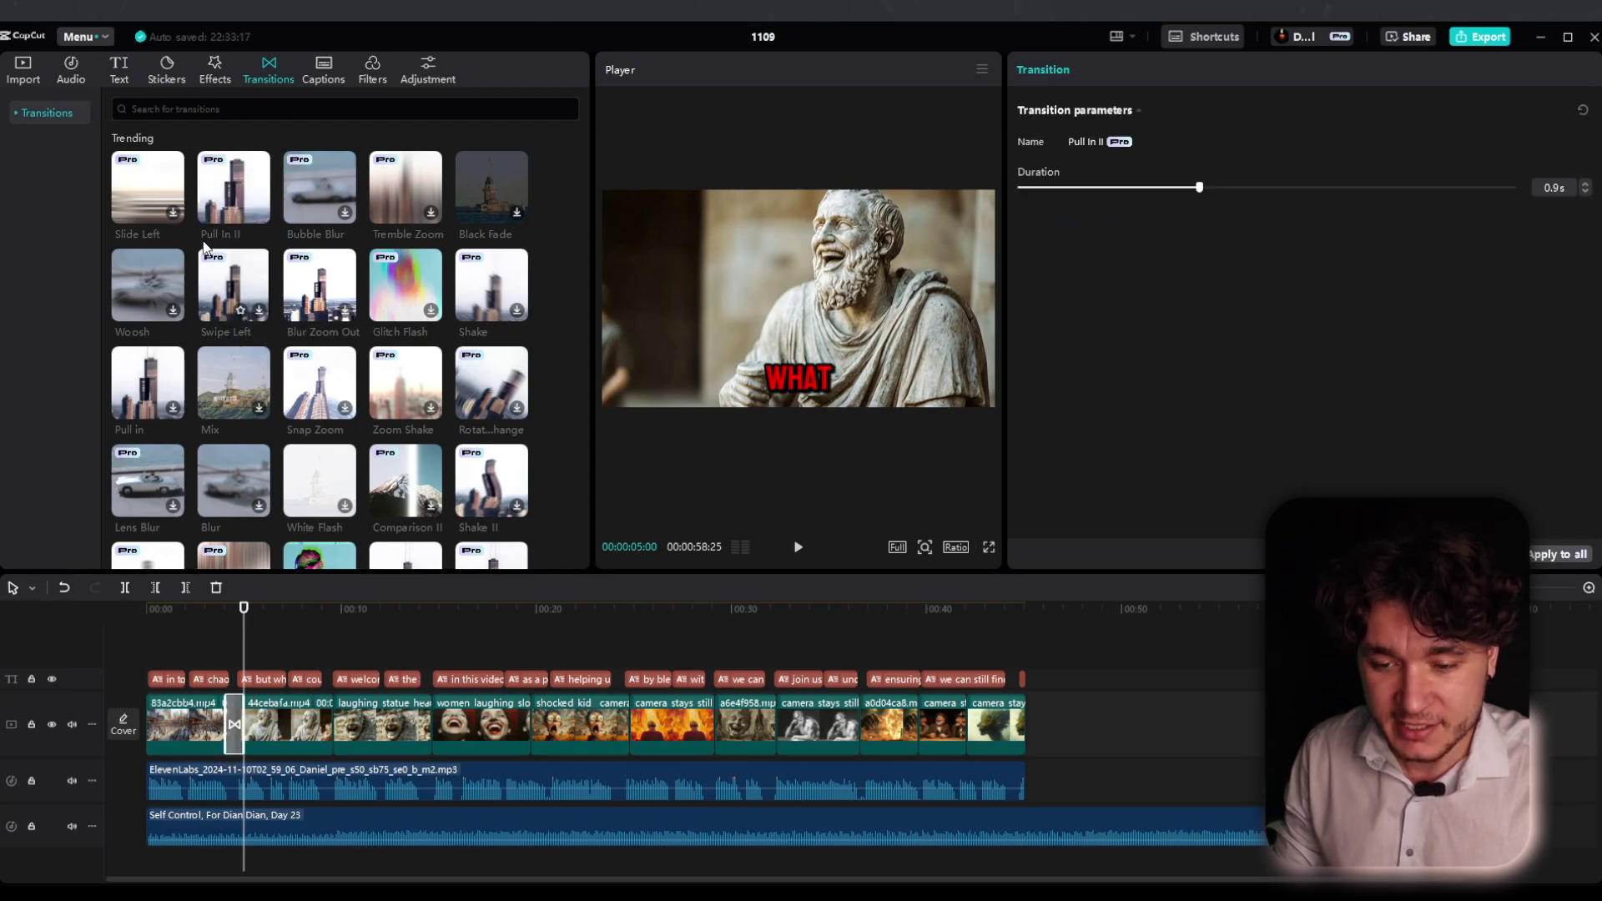
{"action": "left_click_drag", "start_coordinate": [225, 202], "coordinate": [539, 853]}
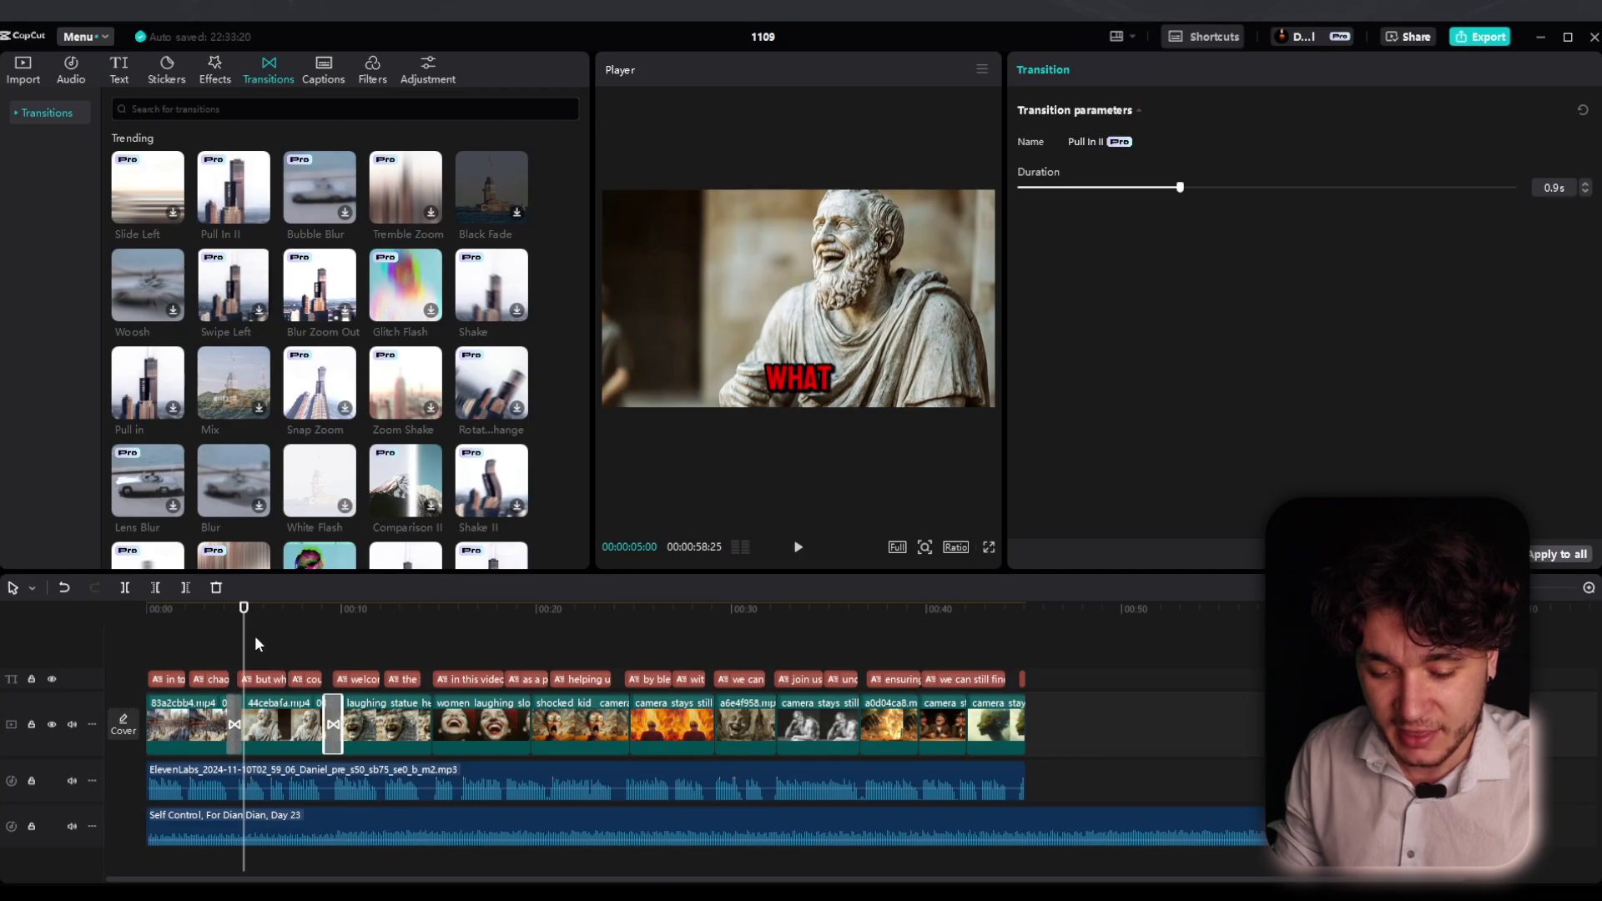
{"action": "left_click_drag", "start_coordinate": [243, 638], "coordinate": [215, 634]}
{"action": "key", "text": "space"}
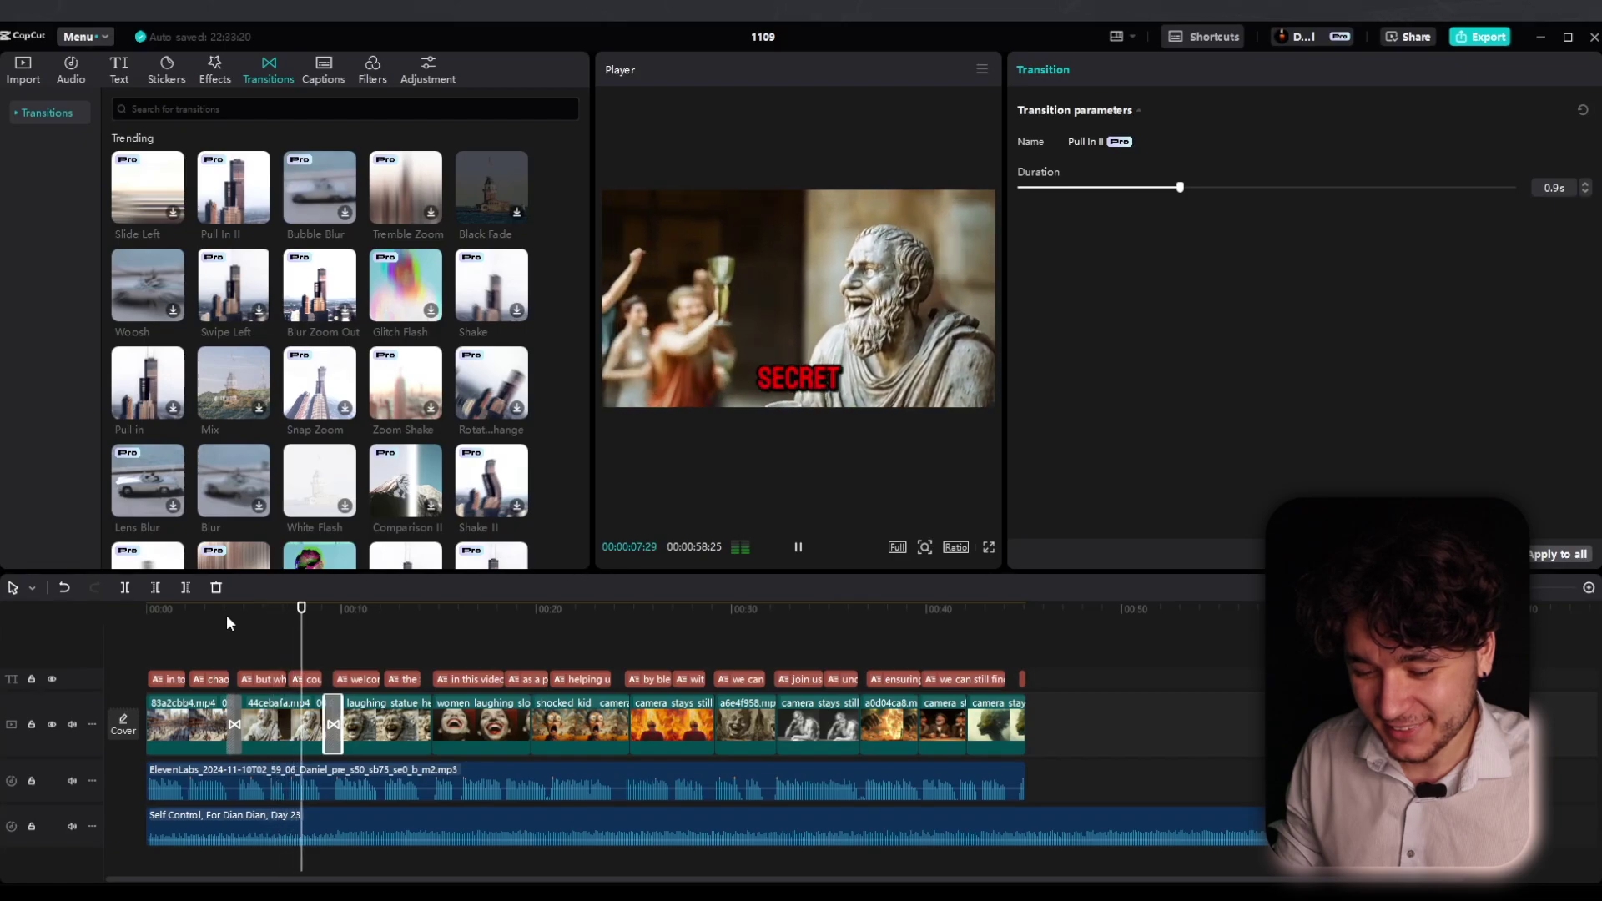
{"action": "key", "text": "space"}
{"action": "mouse_move", "coordinate": [221, 213]}
{"action": "left_mouse_down"}
{"action": "mouse_move", "coordinate": [439, 551]}
{"action": "mouse_move", "coordinate": [438, 732]}
{"action": "left_mouse_up"}
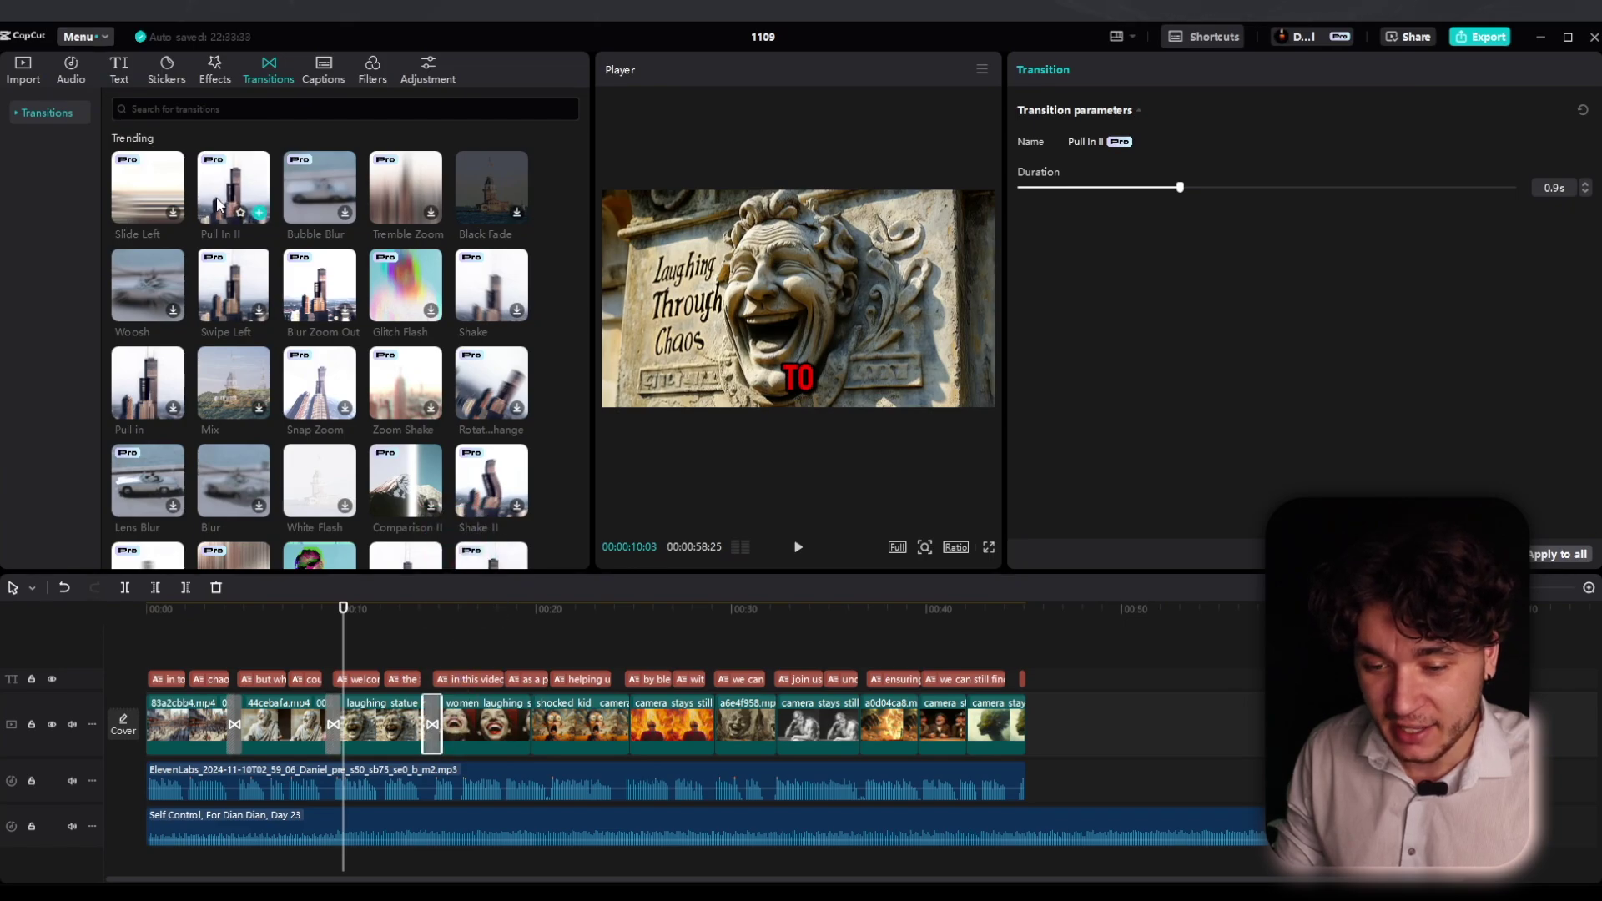
{"action": "left_click_drag", "start_coordinate": [546, 733], "coordinate": [524, 732]}
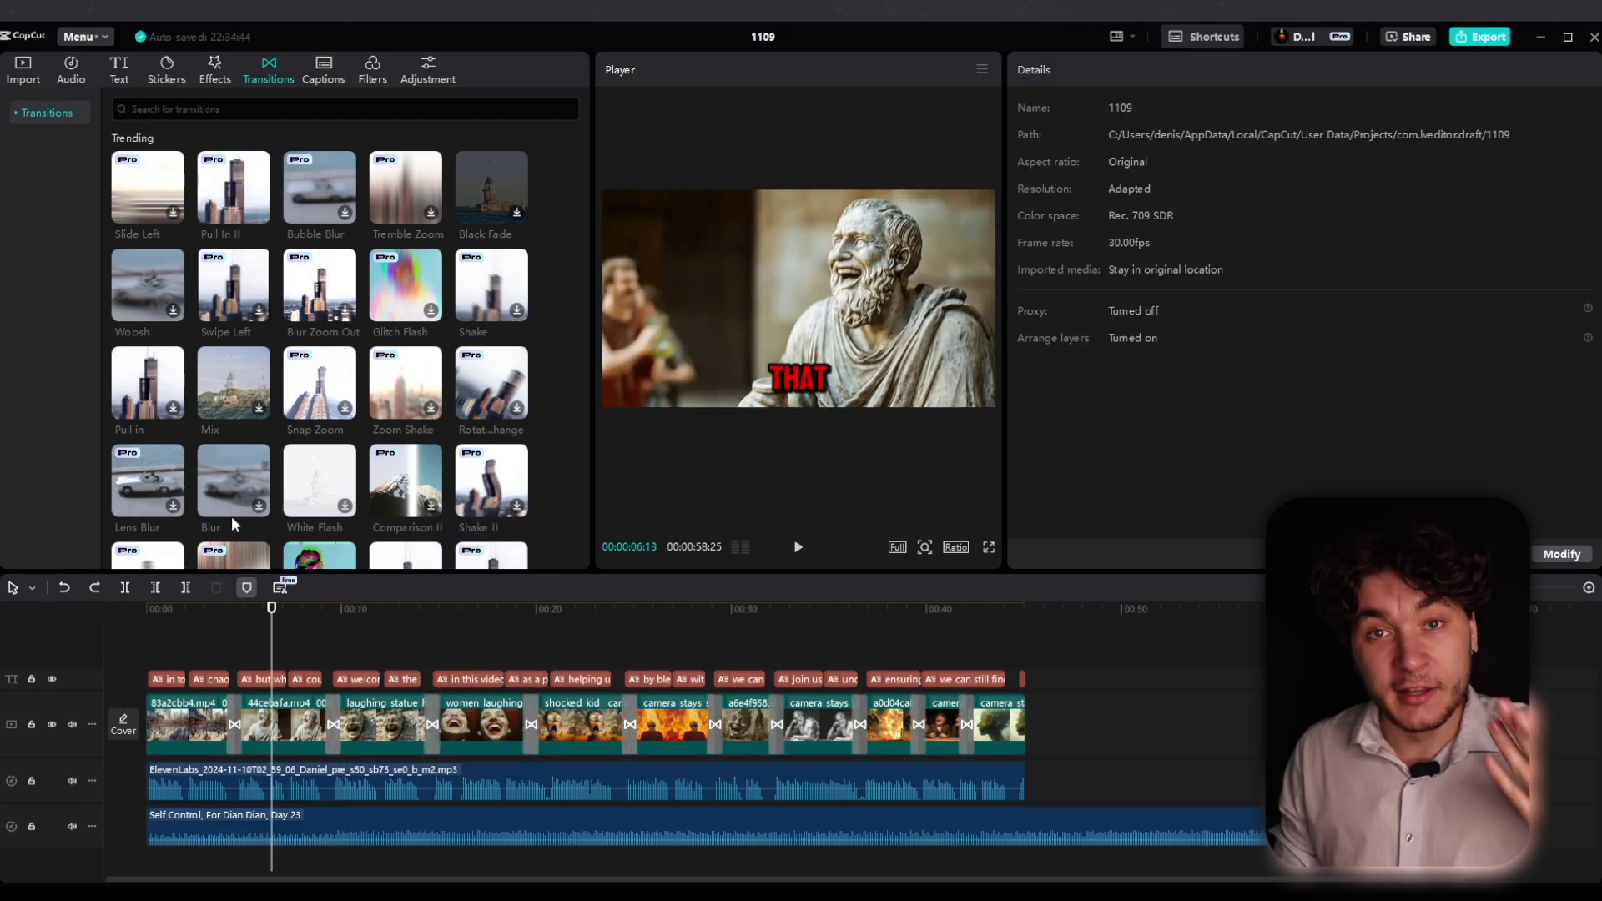
Apply the Vignette video effect to each clip on the timeline in turn, starting with the crowded street clip
{"action": "left_click", "coordinate": [216, 68]}
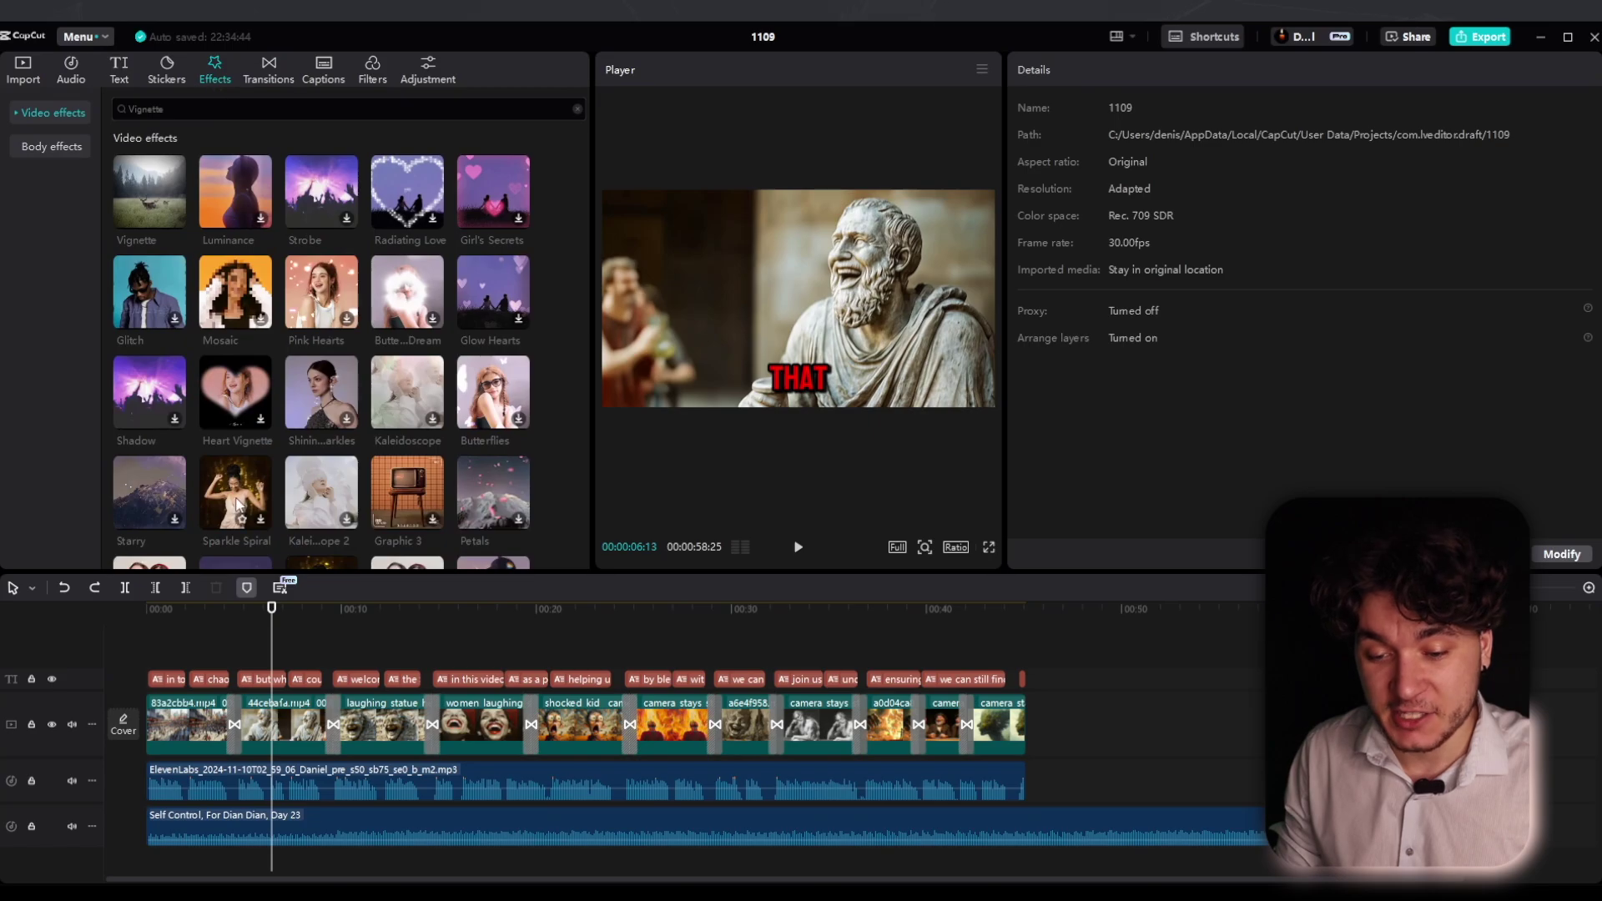
{"action": "left_click_drag", "start_coordinate": [273, 612], "coordinate": [185, 612]}
{"action": "left_click_drag", "start_coordinate": [151, 200], "coordinate": [190, 729]}
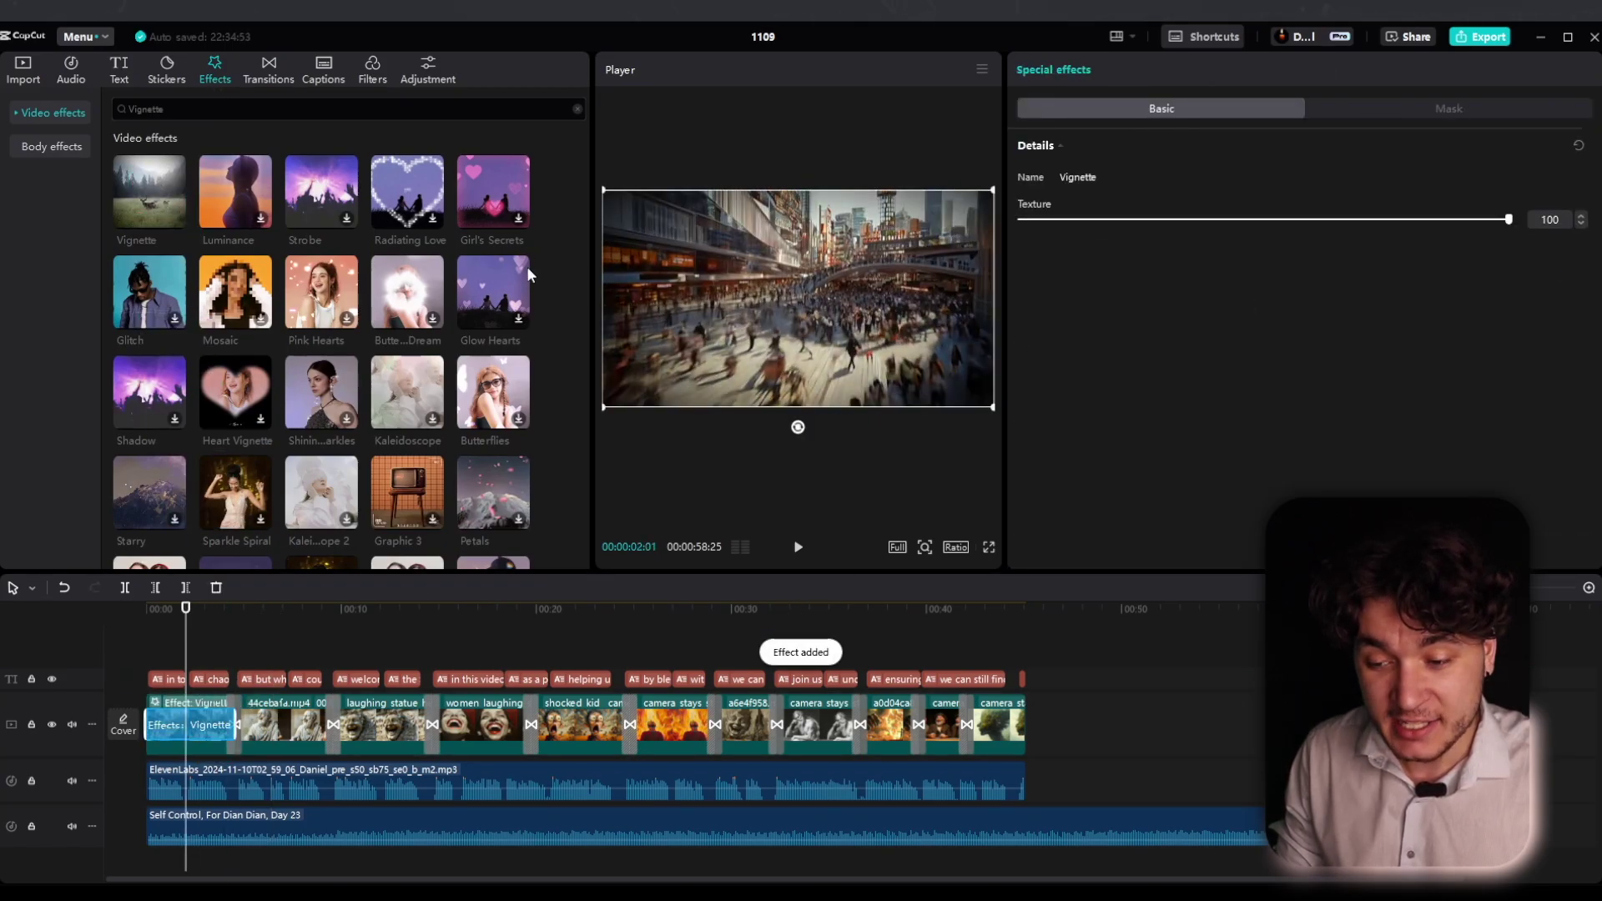
{"action": "left_click_drag", "start_coordinate": [186, 612], "coordinate": [284, 724]}
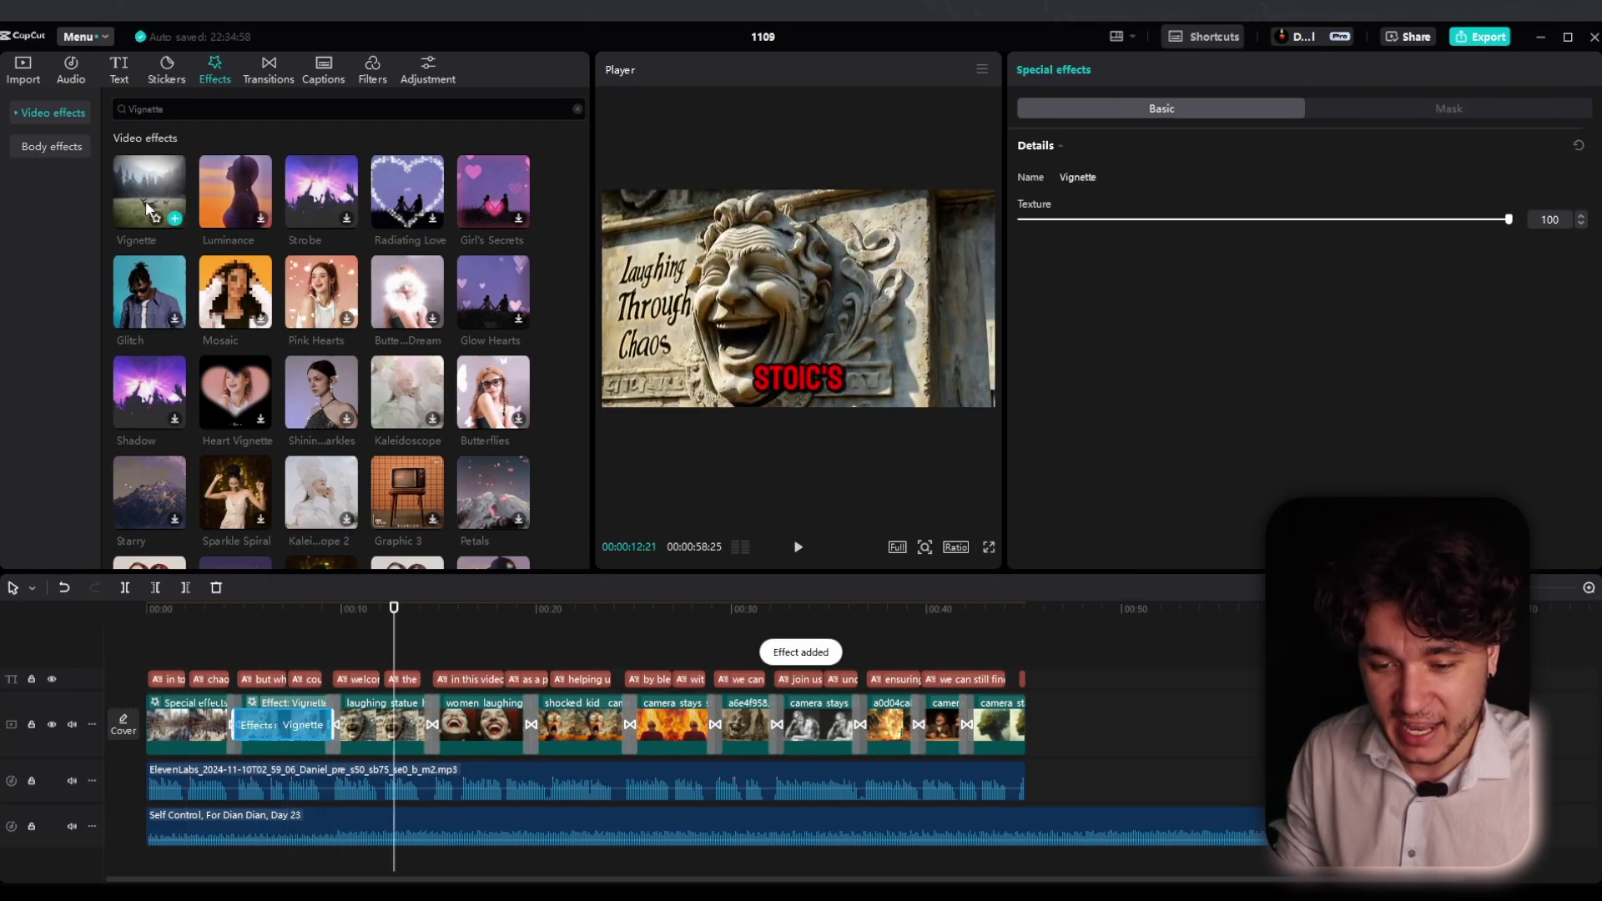
{"action": "left_click_drag", "start_coordinate": [147, 208], "coordinate": [379, 724]}
{"action": "left_click", "coordinate": [493, 631]}
{"action": "left_click_drag", "start_coordinate": [493, 631], "coordinate": [487, 632]}
{"action": "left_click_drag", "start_coordinate": [148, 192], "coordinate": [479, 710]}
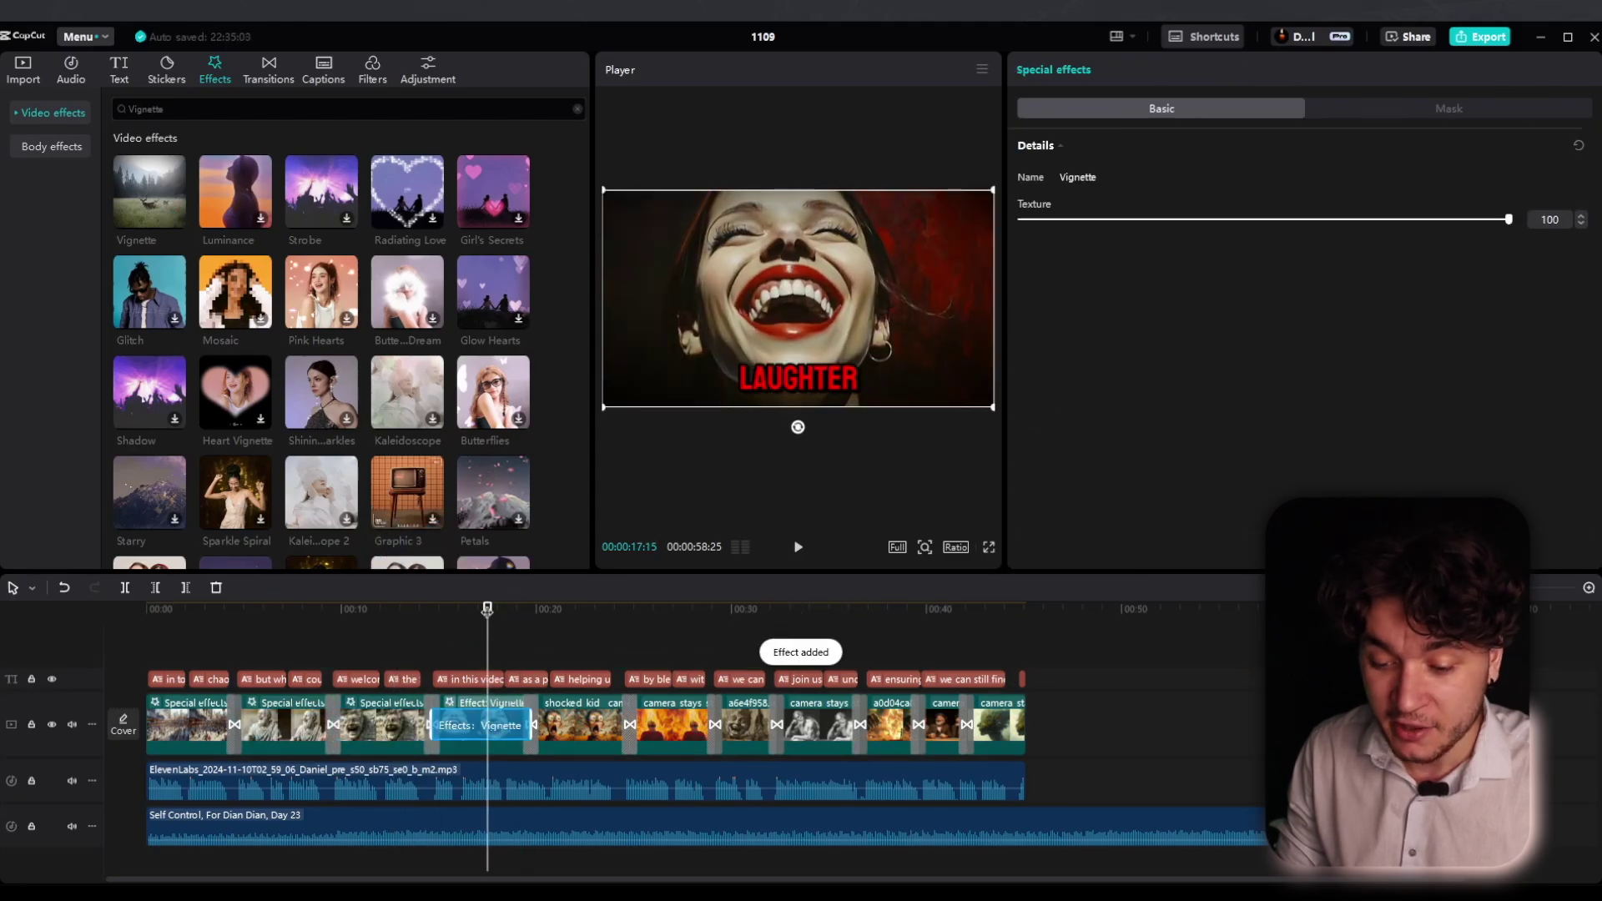
{"action": "left_click_drag", "start_coordinate": [166, 219], "coordinate": [581, 724]}
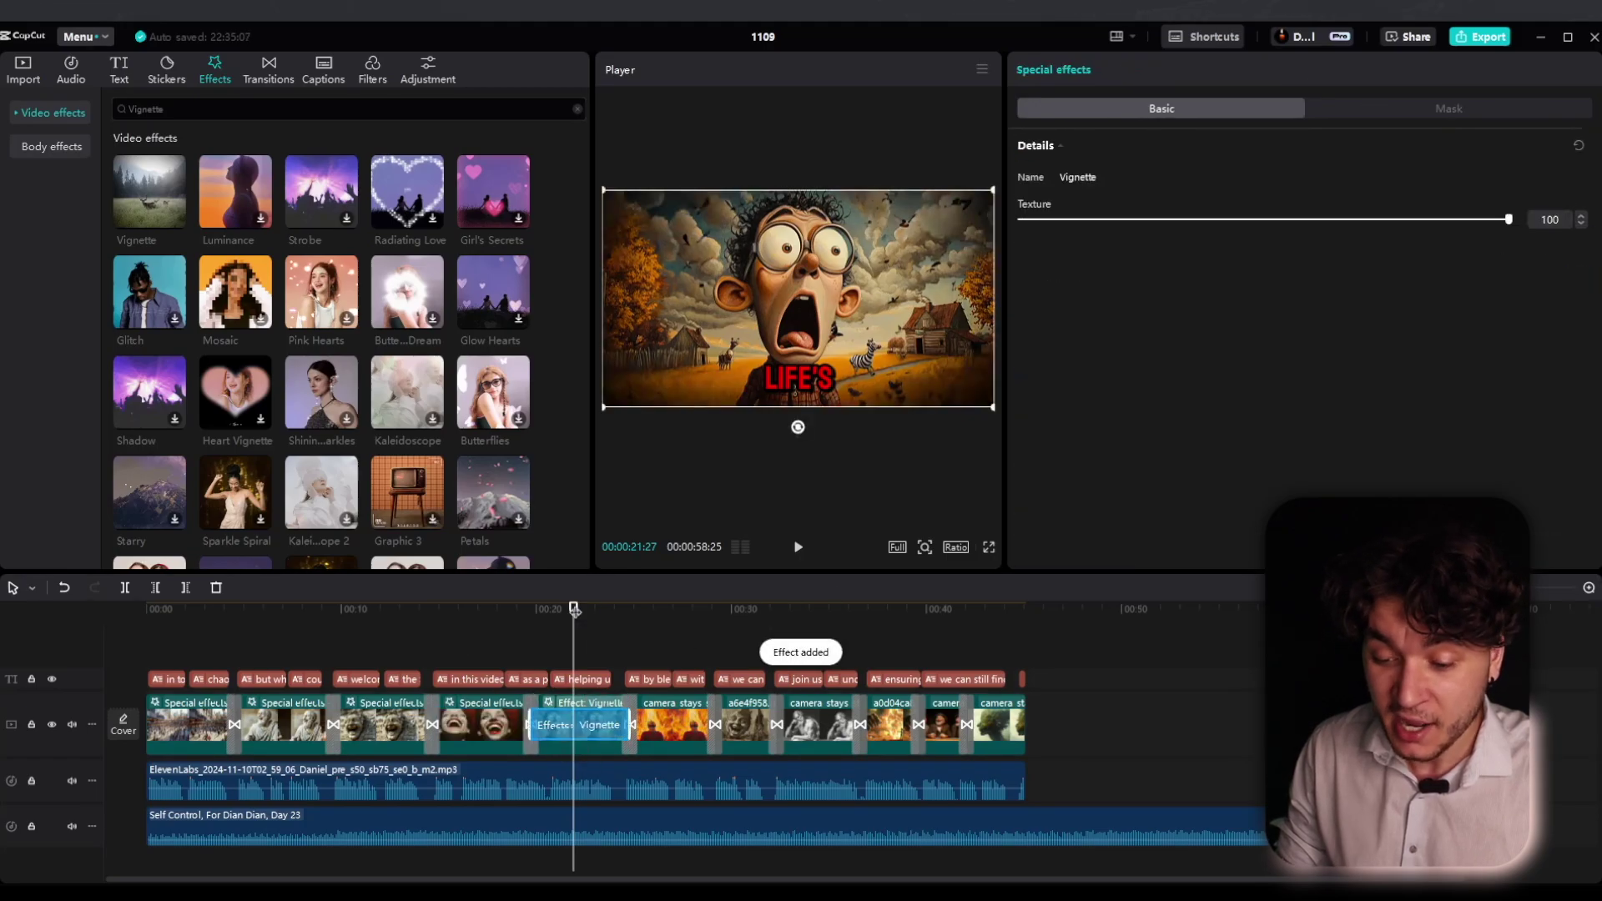
{"action": "left_click", "coordinate": [682, 632]}
{"action": "left_click_drag", "start_coordinate": [151, 209], "coordinate": [660, 724]}
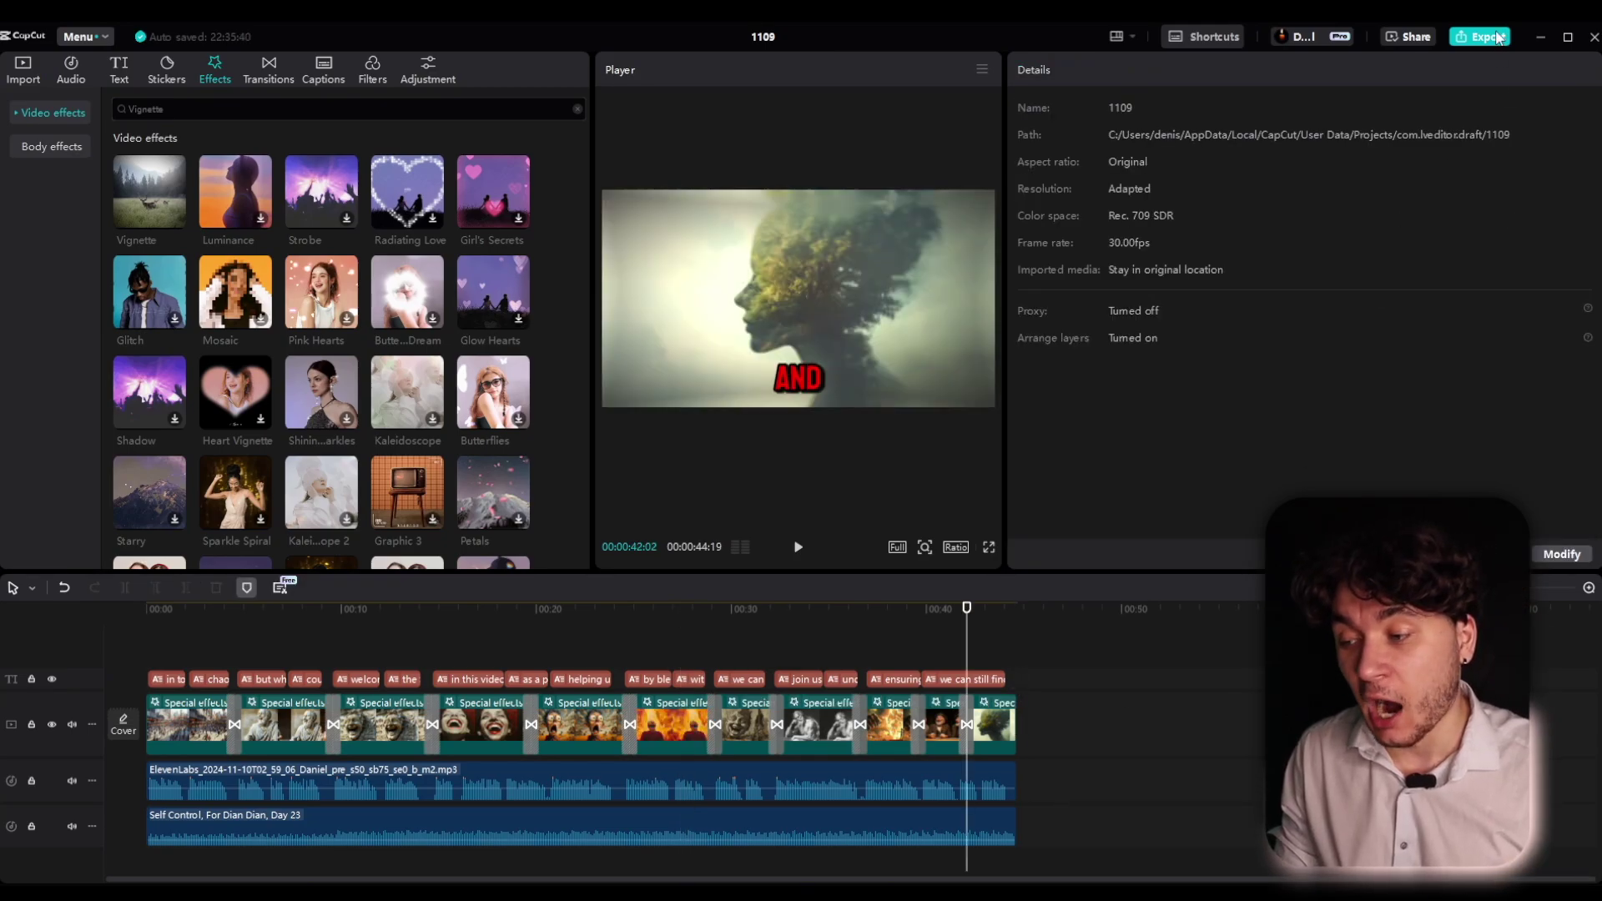
Export the video as 1109 in 1080P, HEVC codec, mp4 format at 30fps
{"action": "left_click", "coordinate": [1494, 36]}
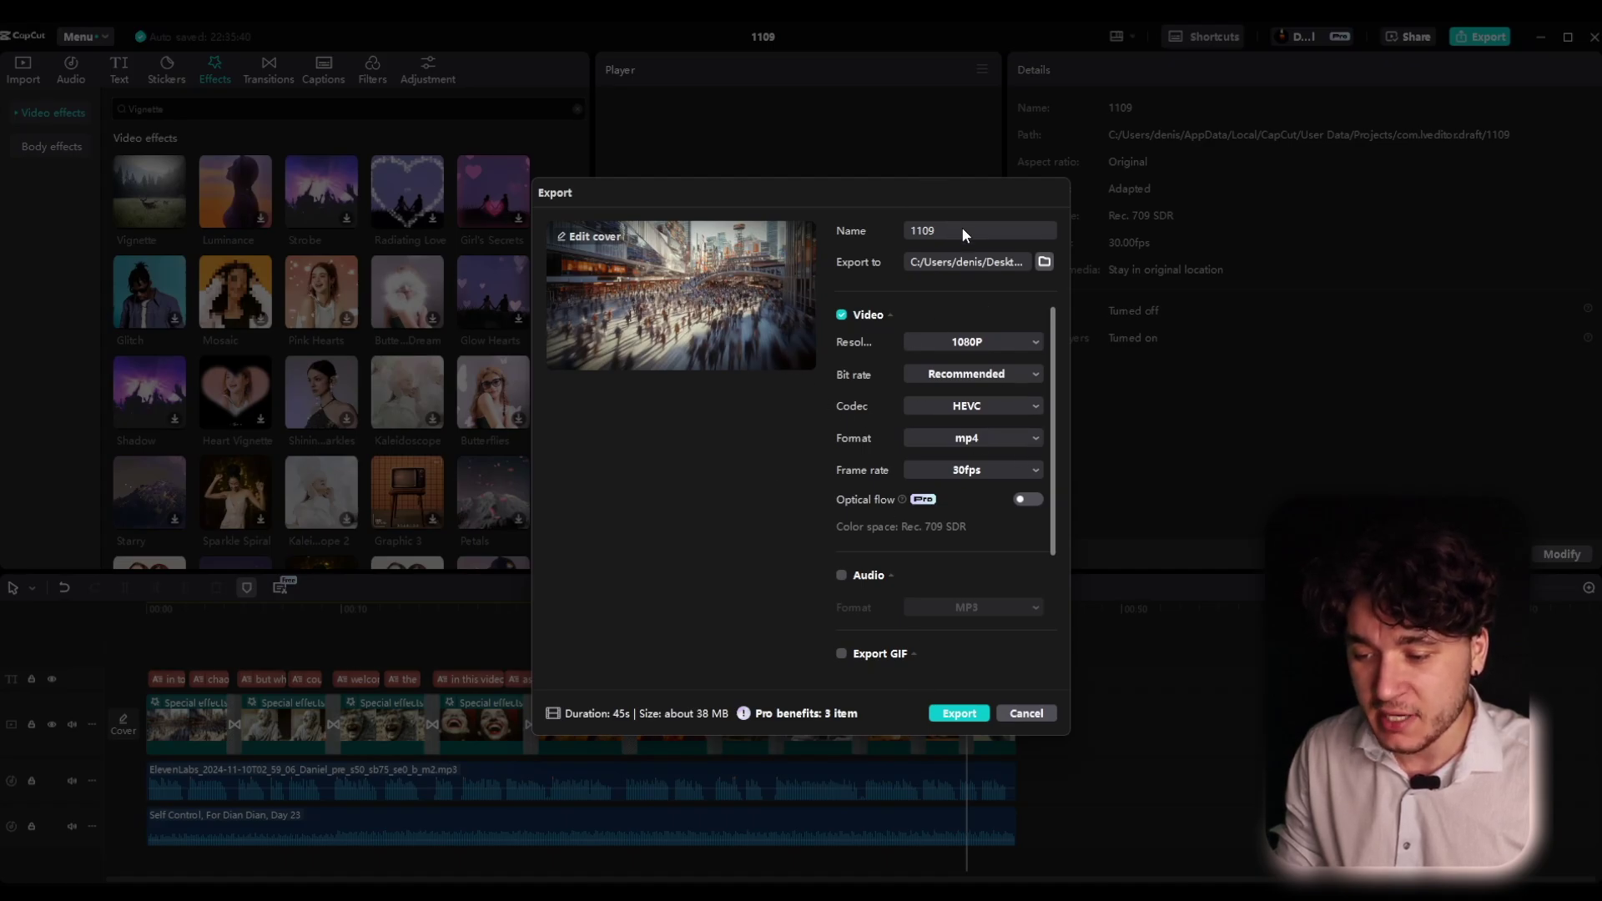
{"action": "left_click", "coordinate": [960, 714]}
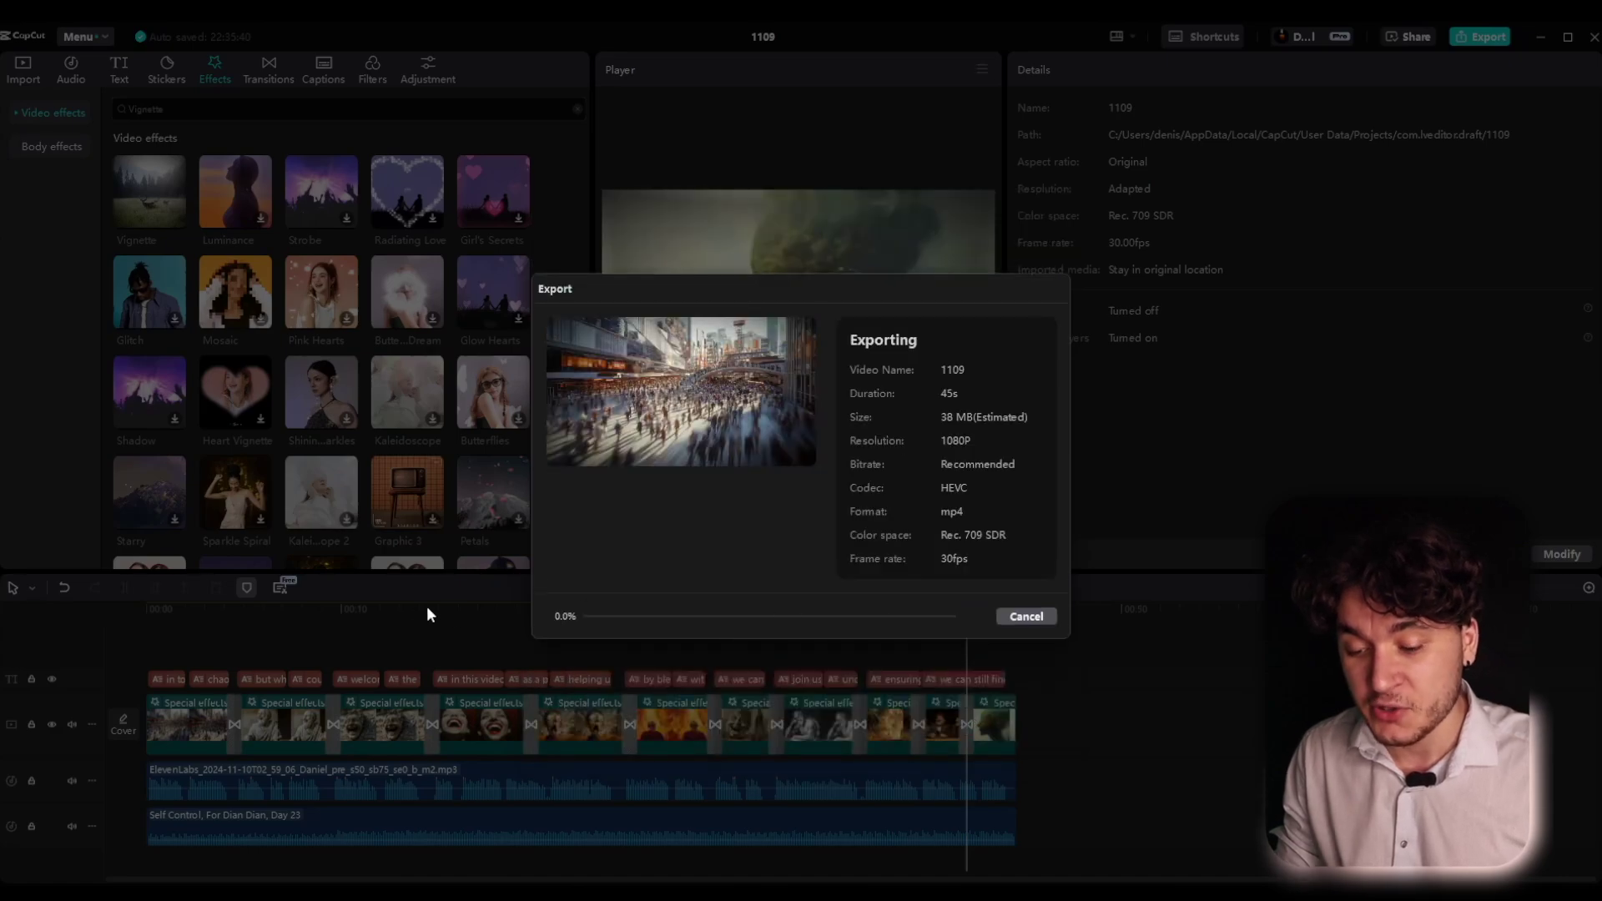